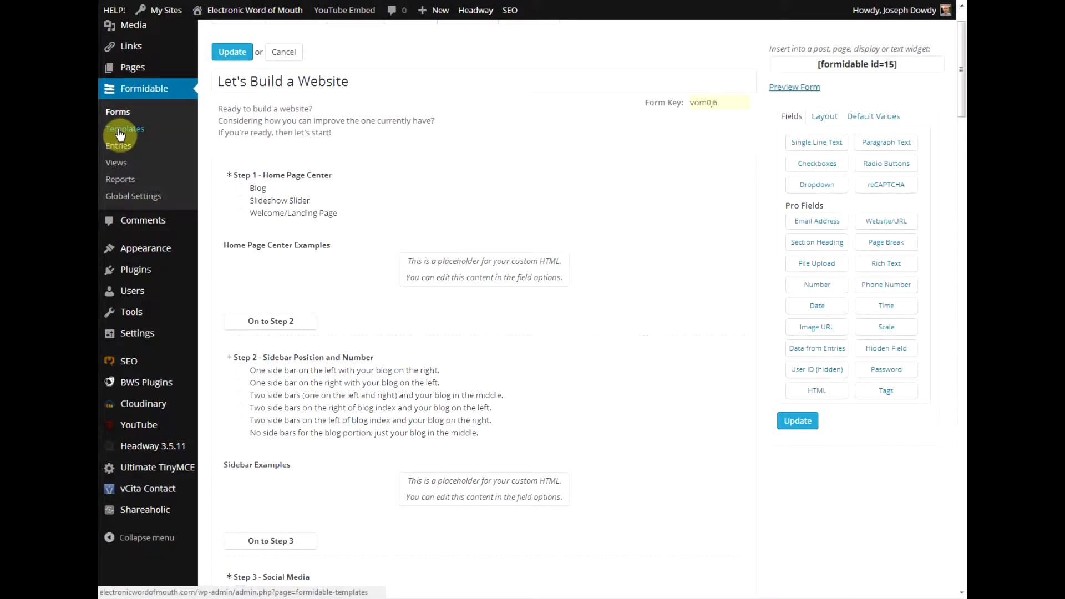
Browse the default form templates and preview the Apply to My Team! template.
click(119, 133)
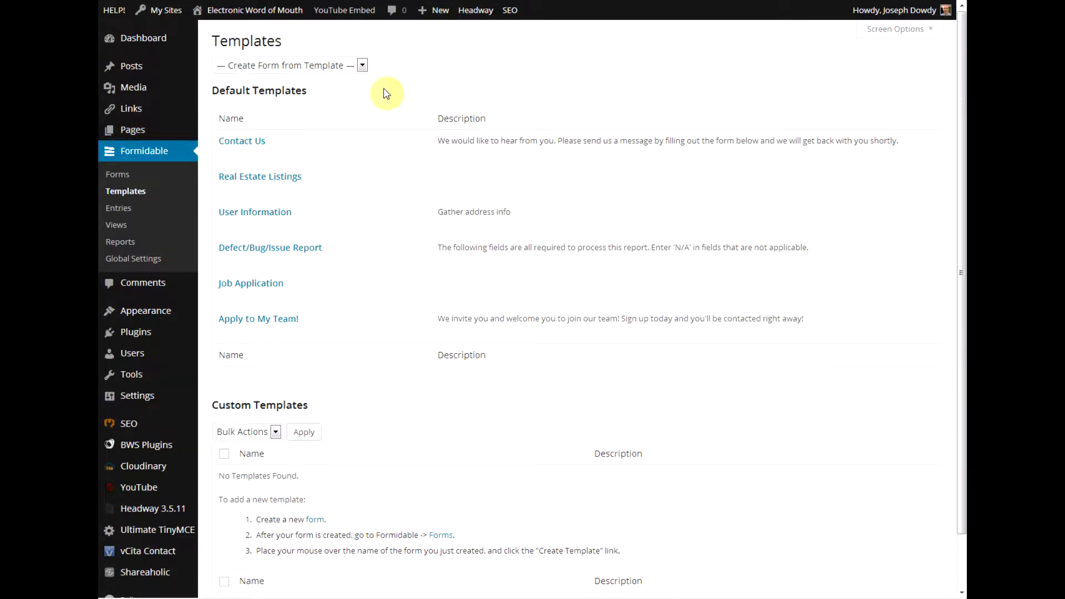
mouse_move(231, 180)
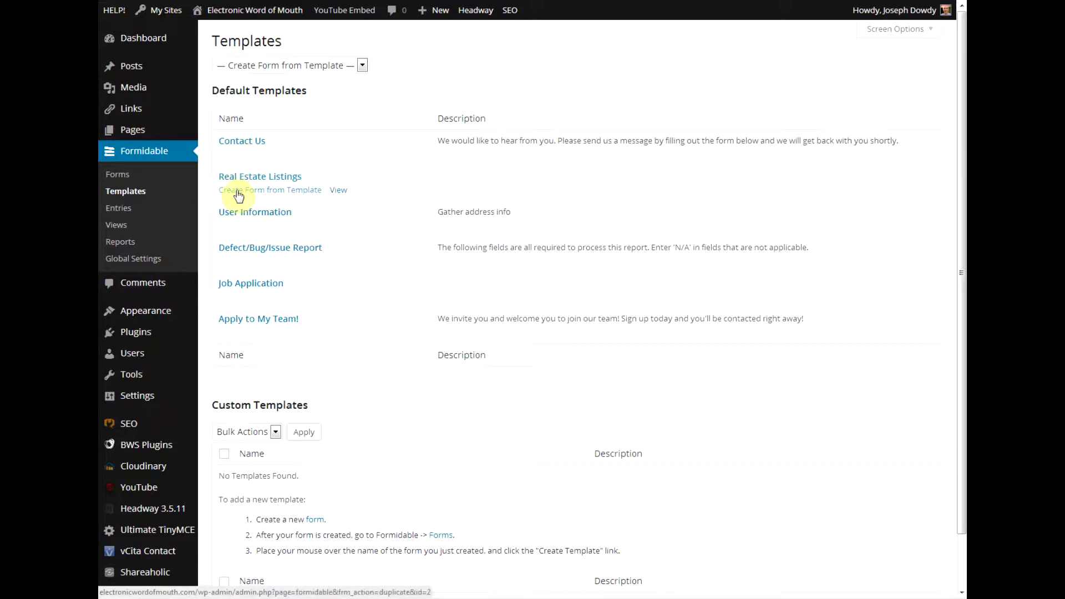
mouse_move(251, 235)
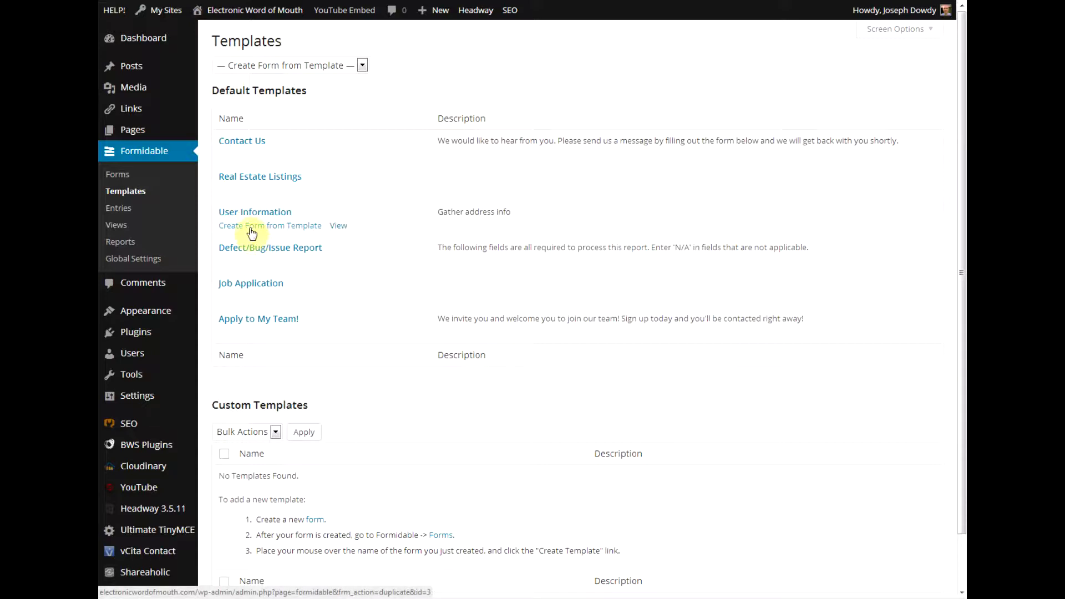
mouse_move(231, 305)
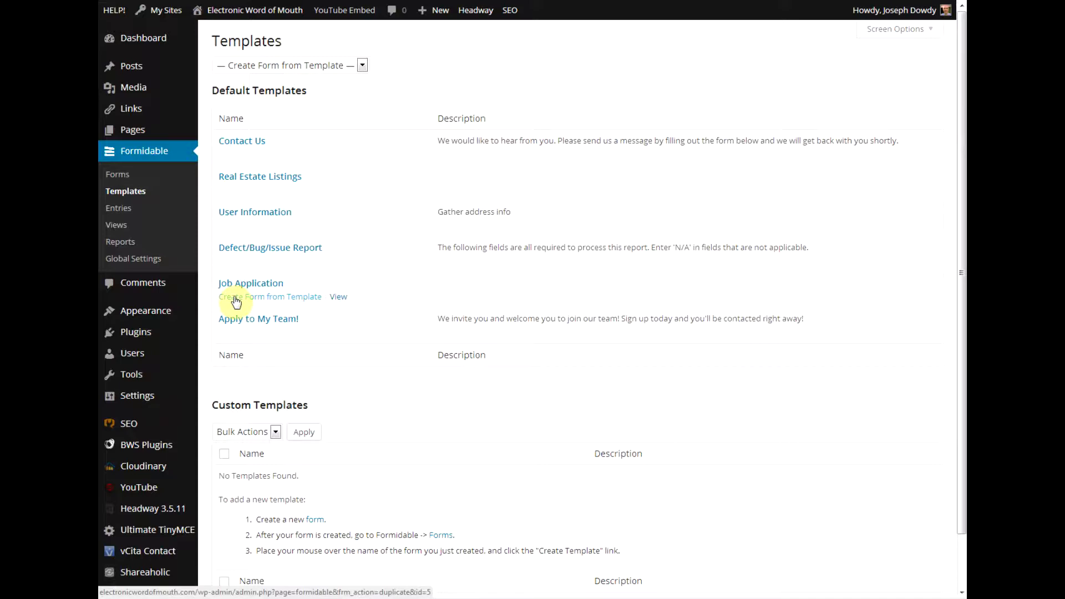
mouse_move(232, 334)
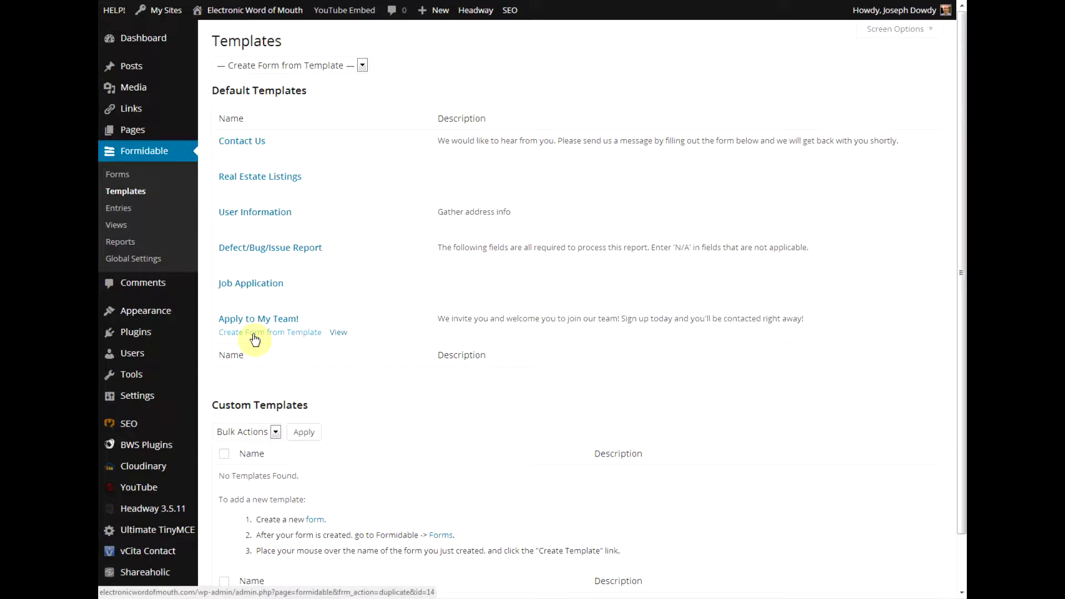
click(340, 333)
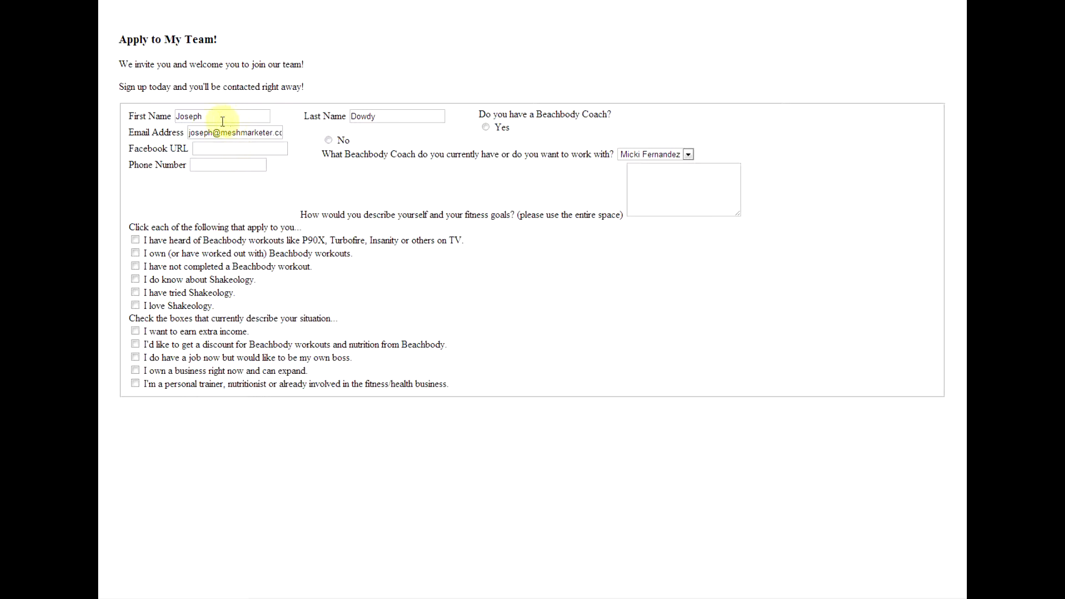
click(236, 145)
click(215, 167)
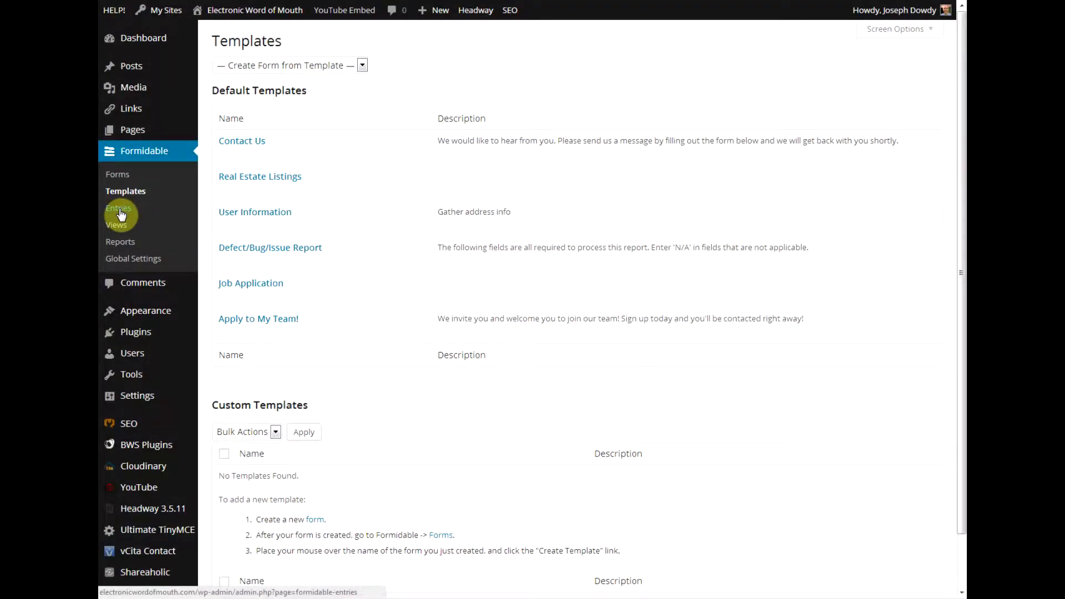
Check the Beachbody Profile entry, then list the saved views, showing Beachbody Coach ID.
click(121, 213)
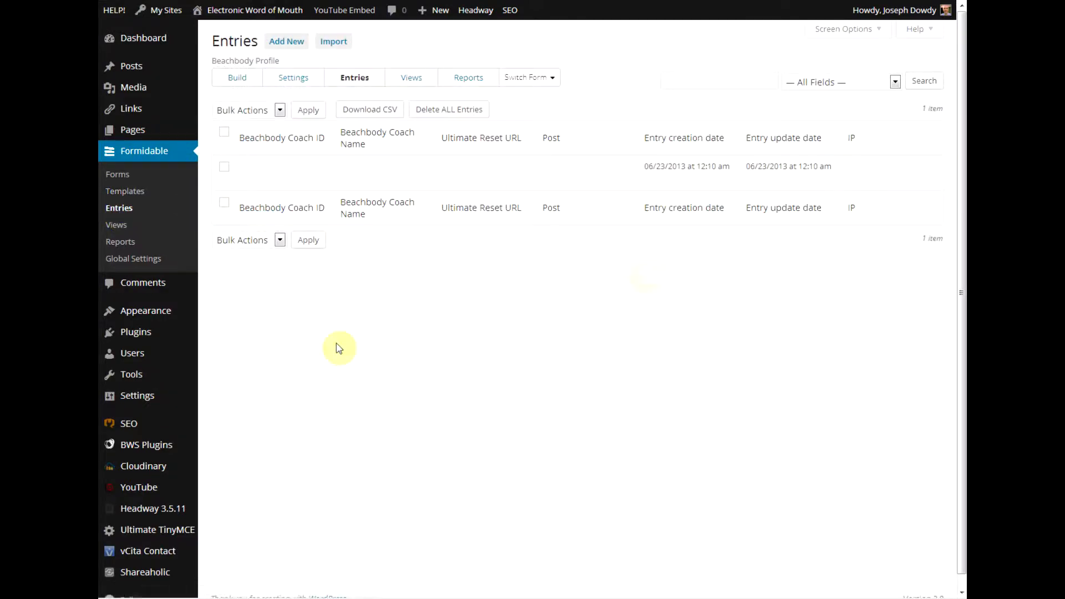
mouse_move(275, 179)
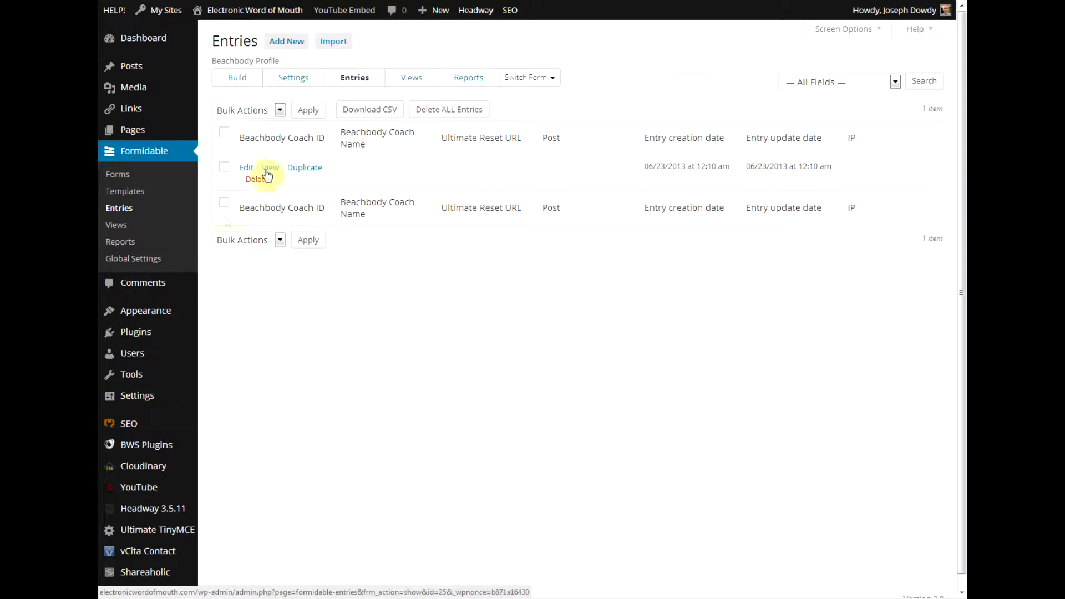
click(112, 240)
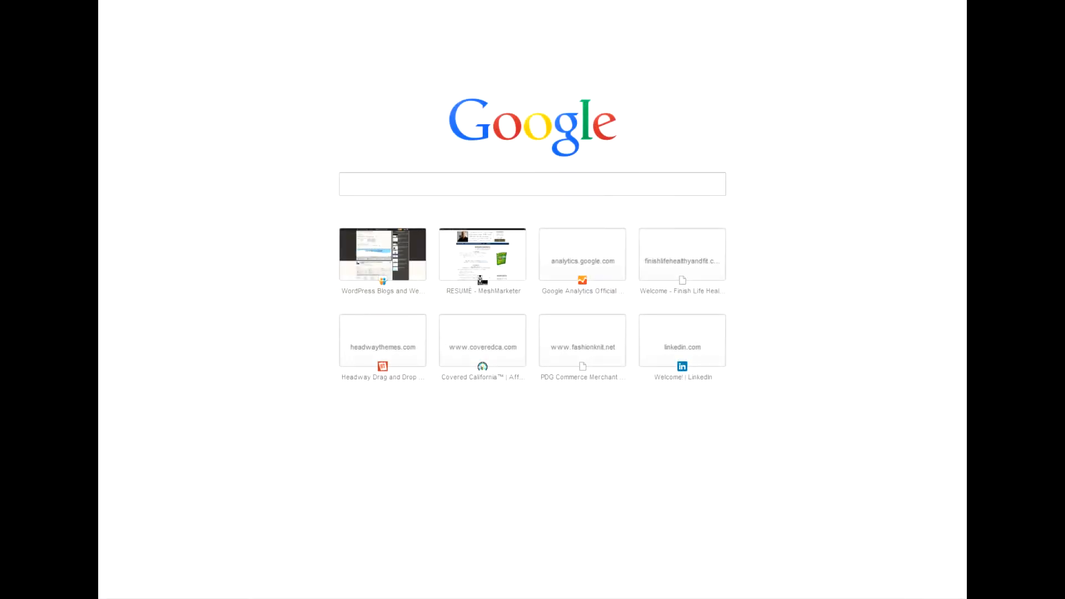
text(operation)
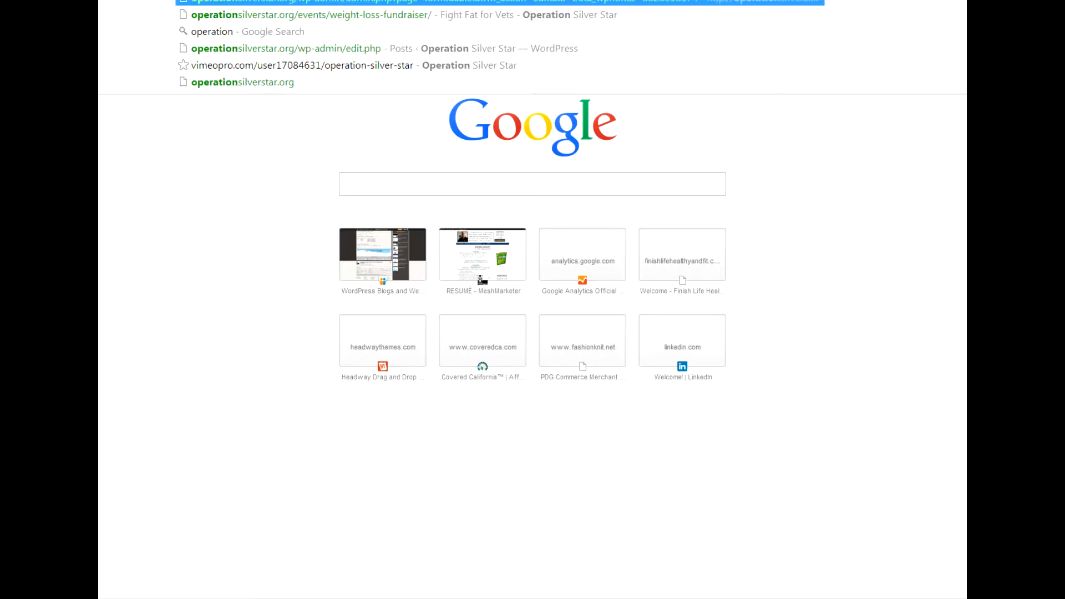
key(Right)
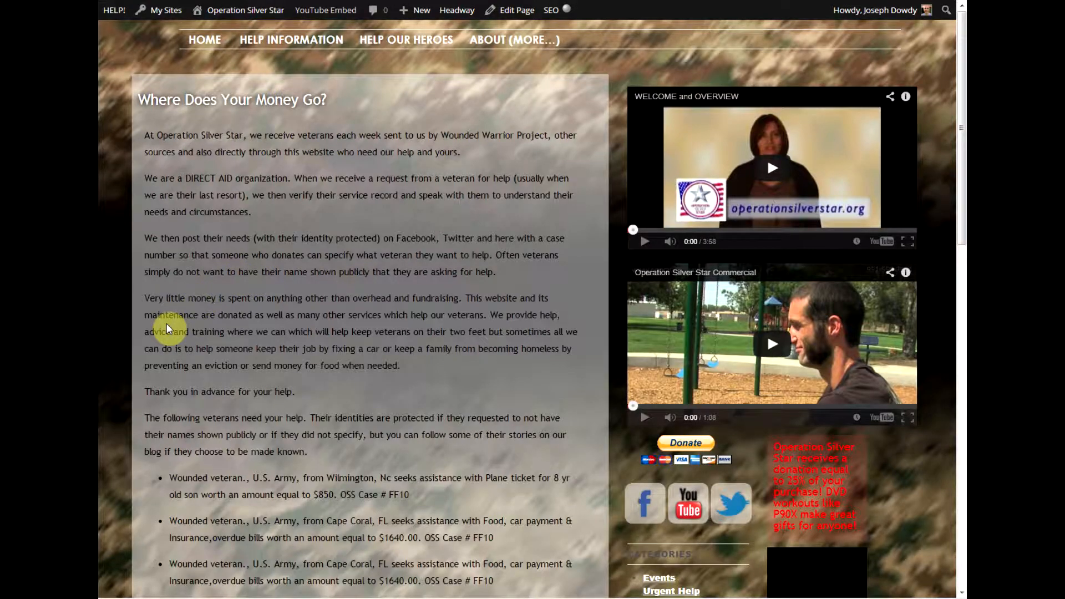
scroll(169, 328, down, 3)
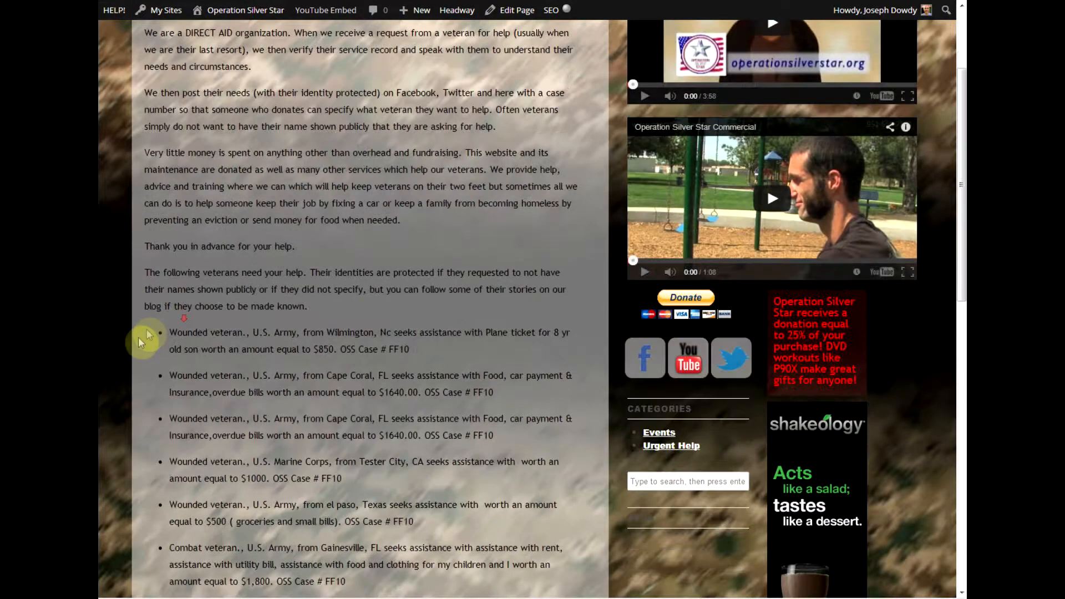
scroll(133, 337, down, 3)
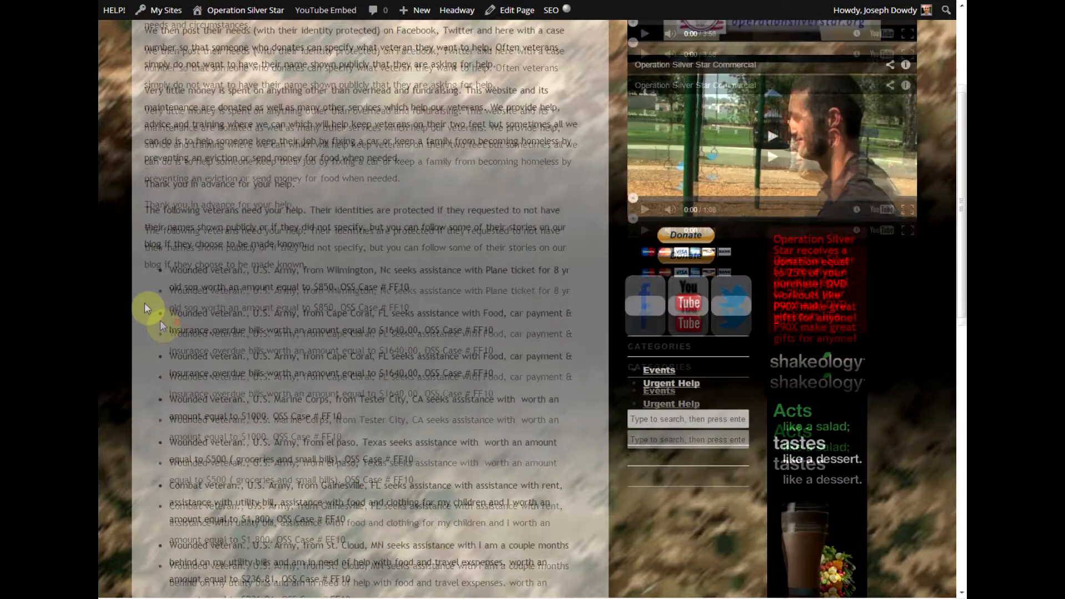
scroll(143, 224, down, 1)
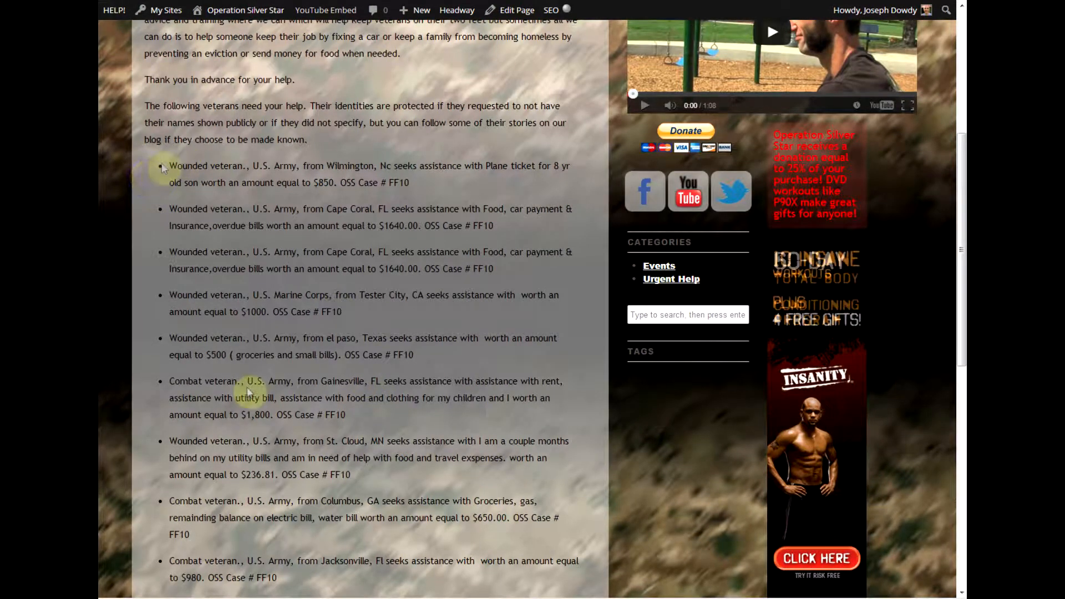
scroll(363, 530, down, 3)
scroll(369, 524, up, 3)
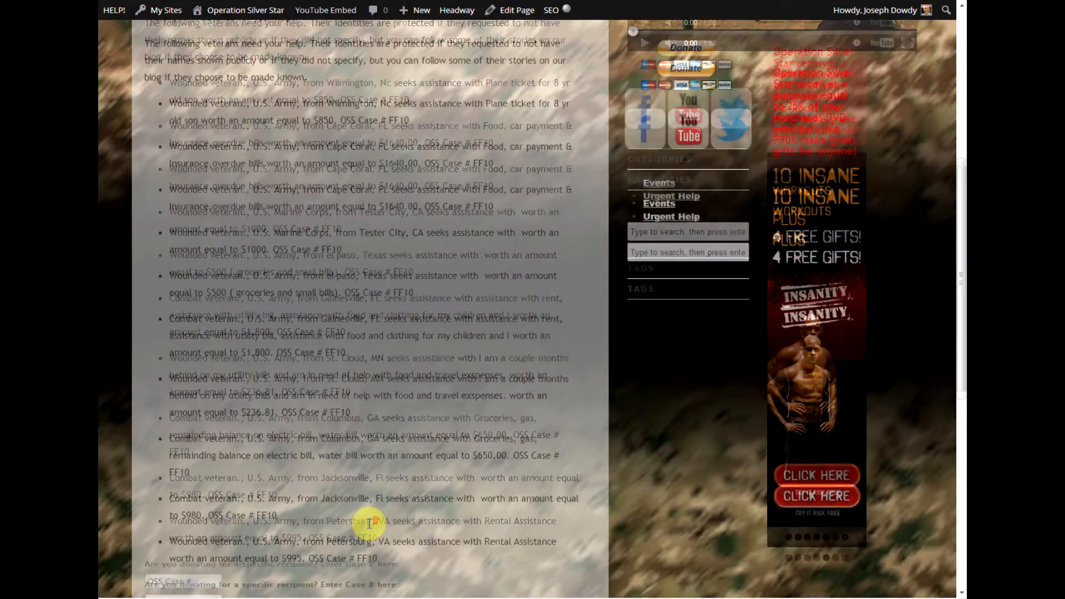
scroll(373, 527, down, 2)
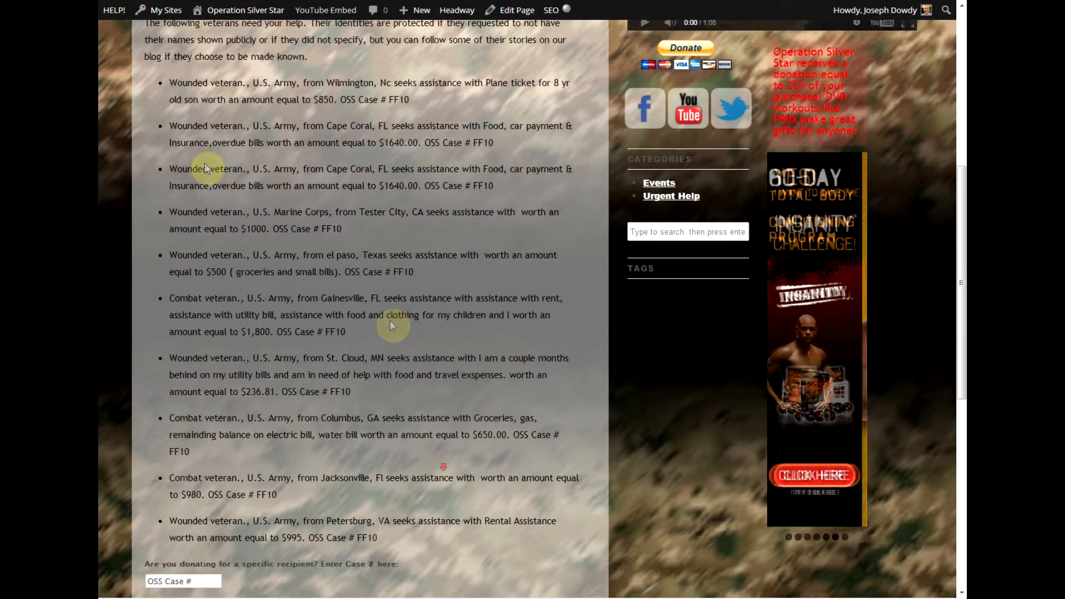
scroll(209, 84, up, 3)
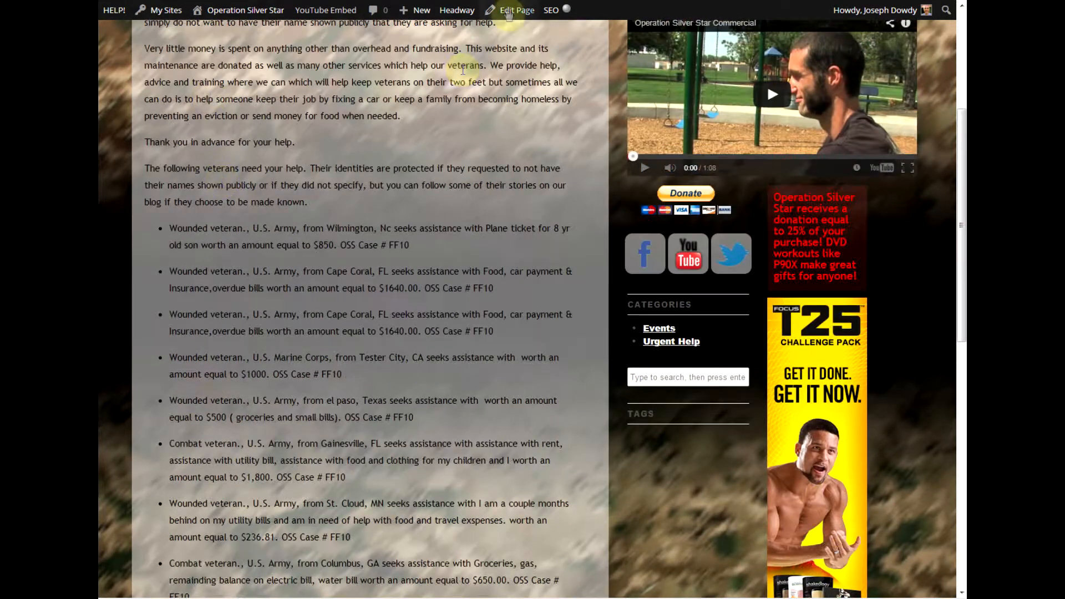
click(509, 13)
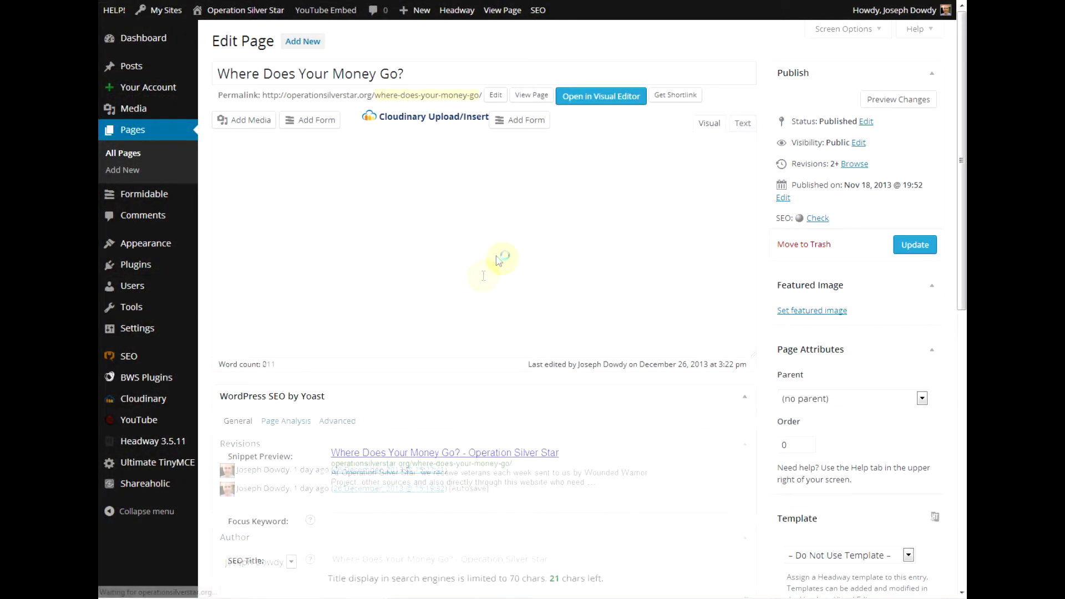
scroll(560, 291, down, 5)
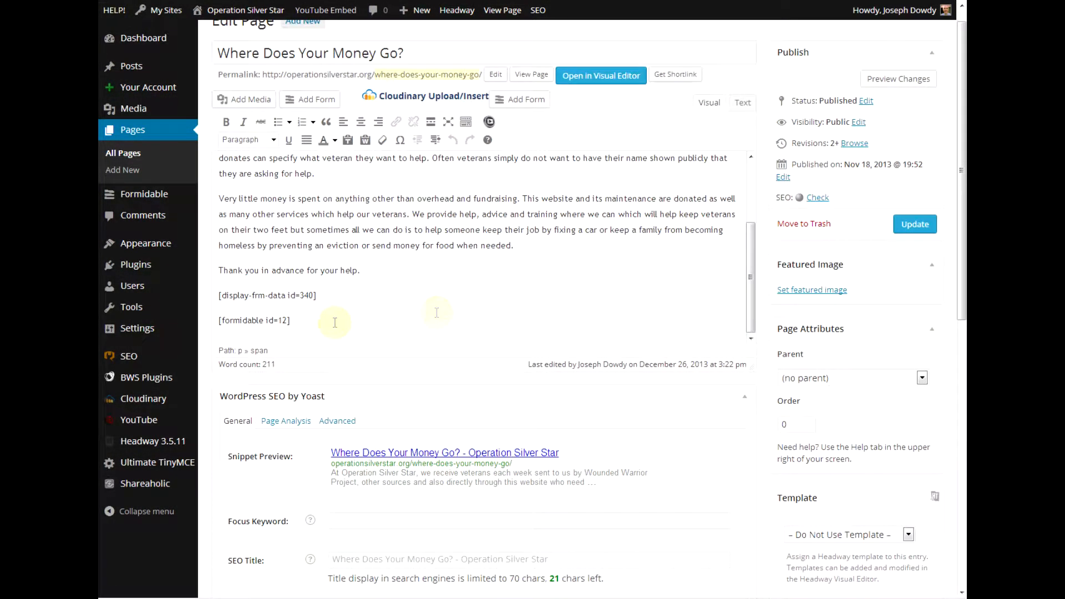
click(338, 296)
click(321, 322)
click(342, 297)
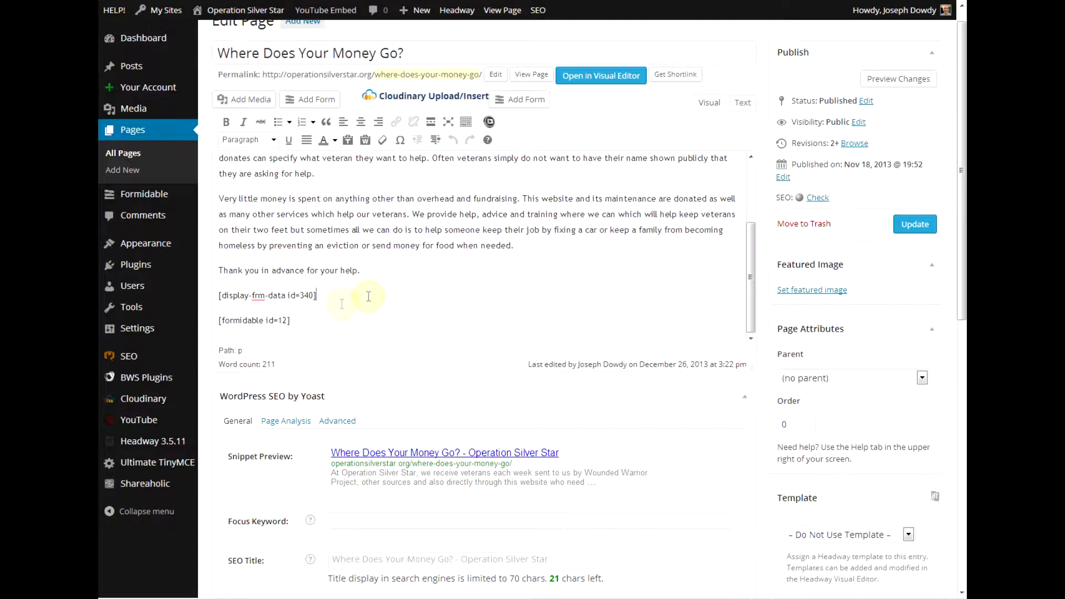
drag(236, 298, 268, 322)
click(303, 313)
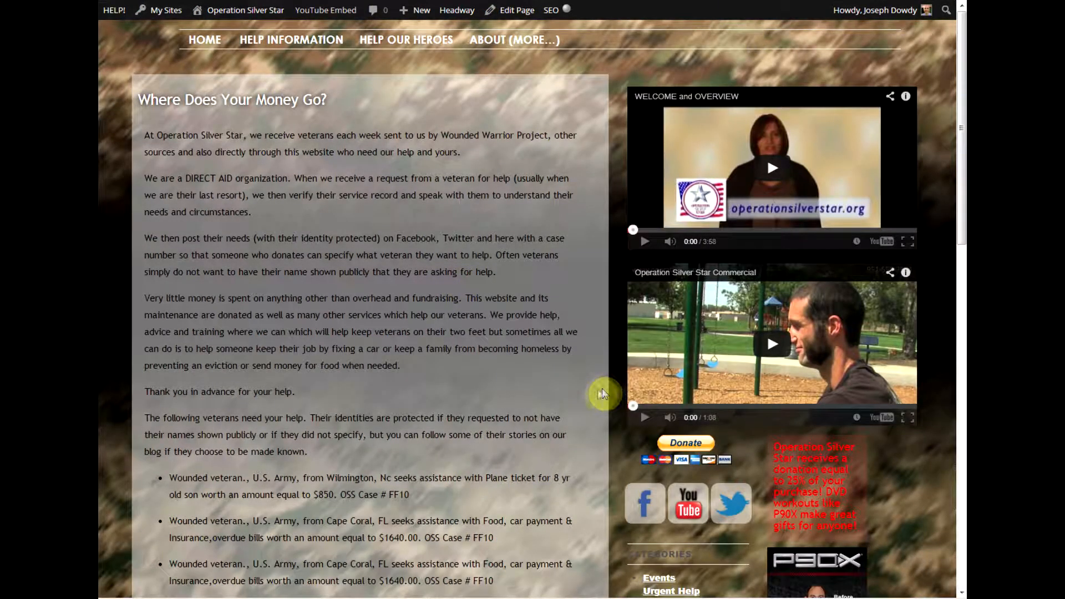
scroll(572, 389, down, 6)
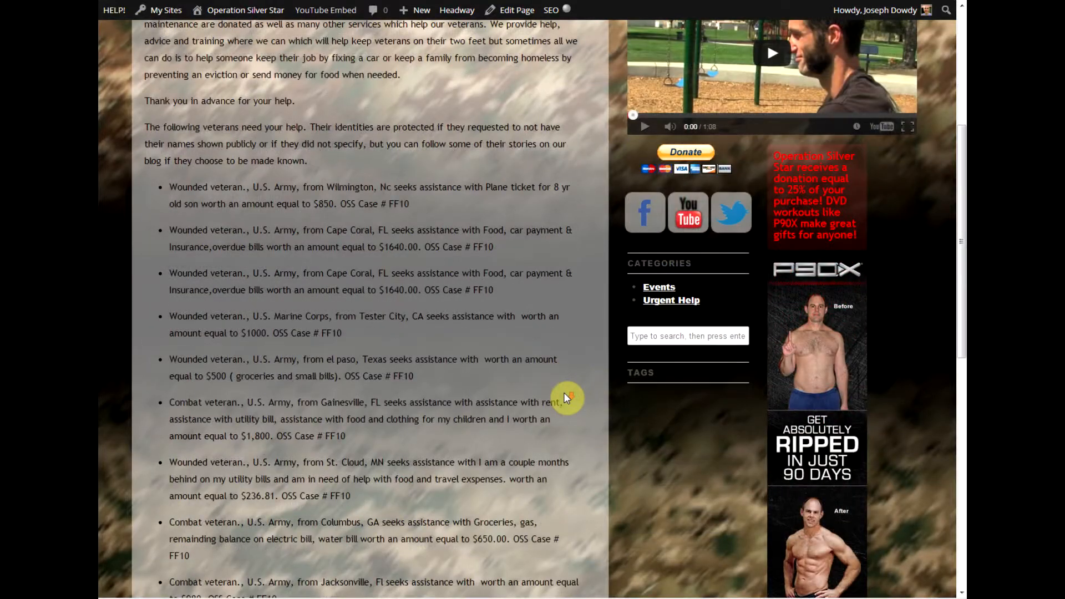
scroll(564, 393, down, 2)
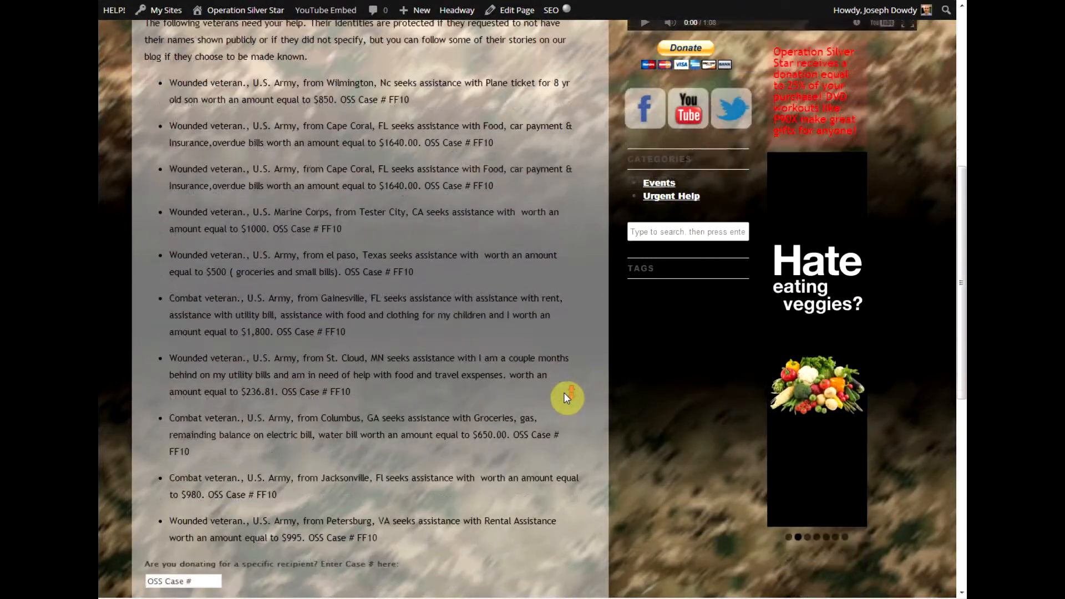
scroll(563, 392, down, 1)
scroll(563, 392, up, 2)
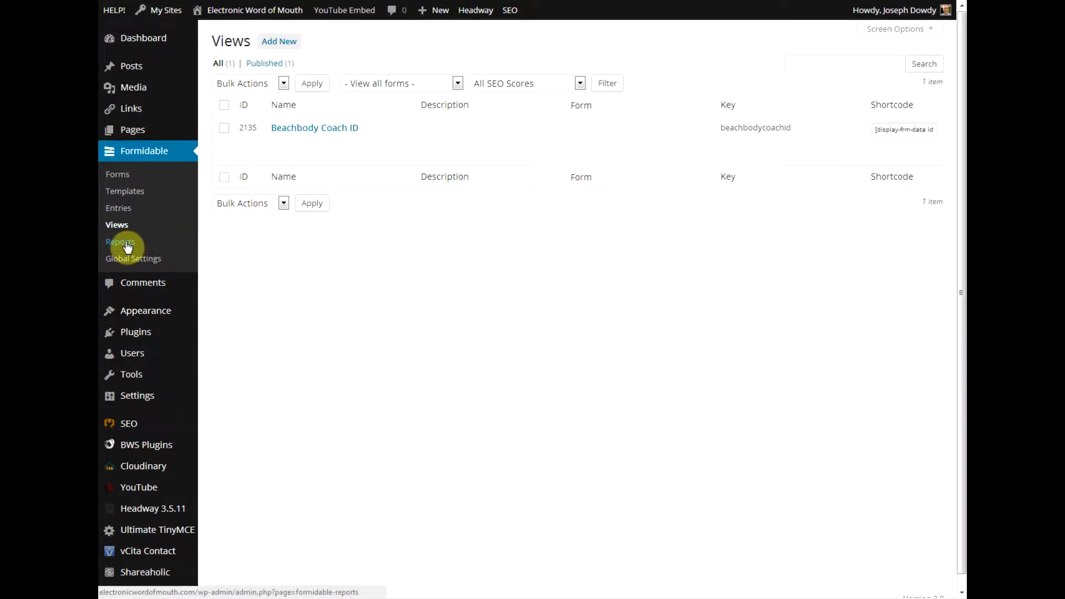
Look over the Reports form dropdown unchanged, then show the list of nine forms.
click(127, 246)
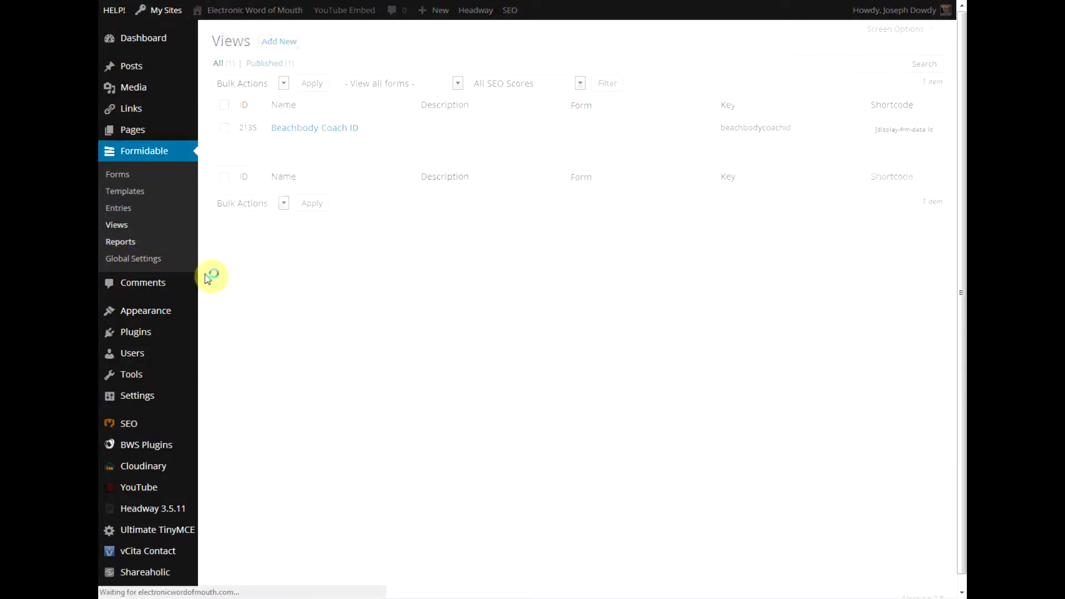
click(350, 127)
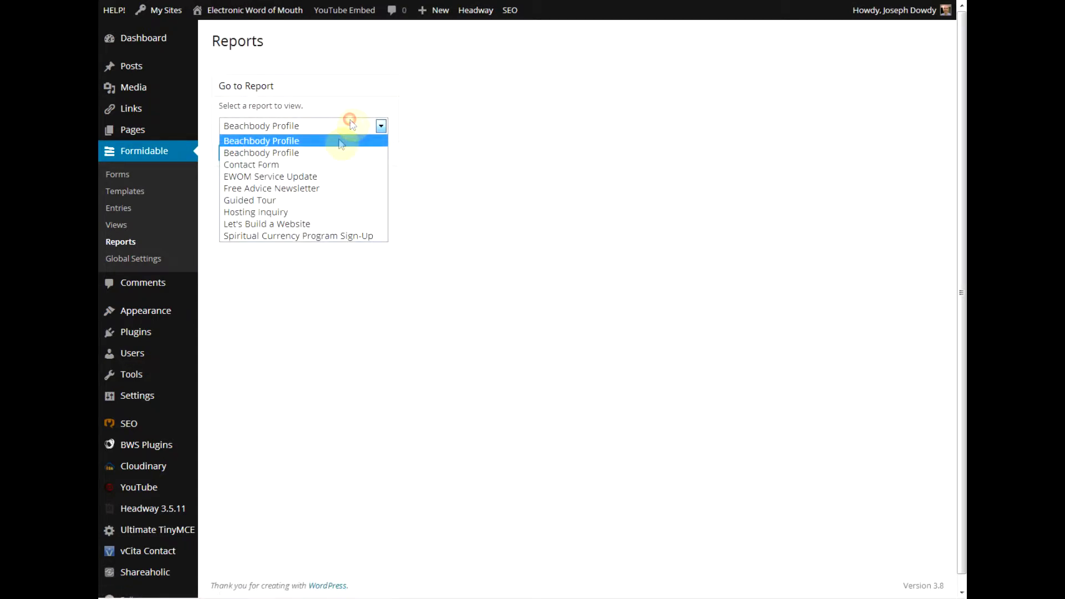
click(245, 333)
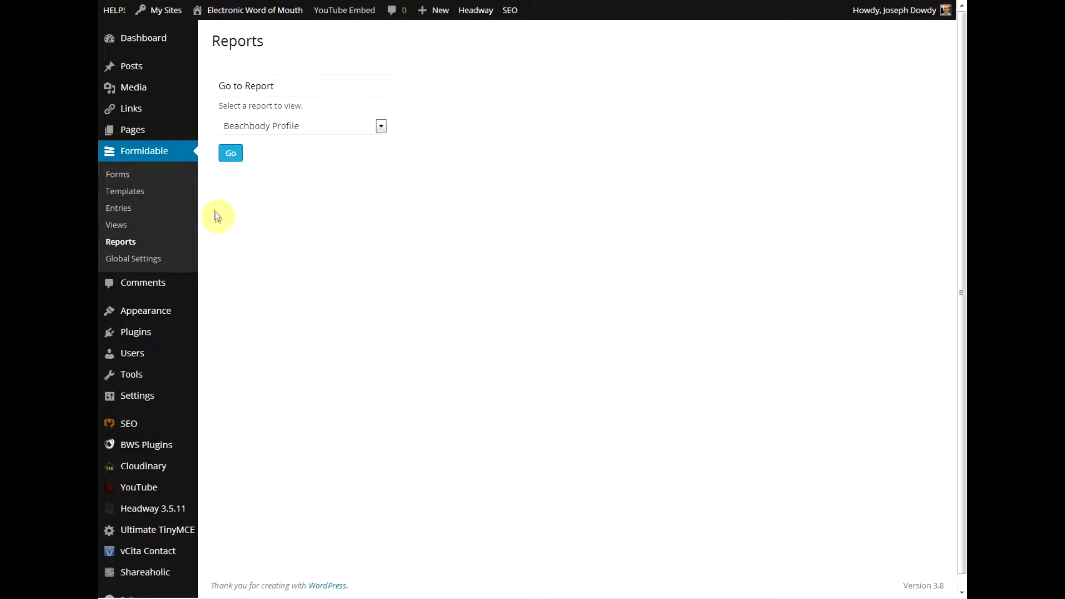
click(192, 240)
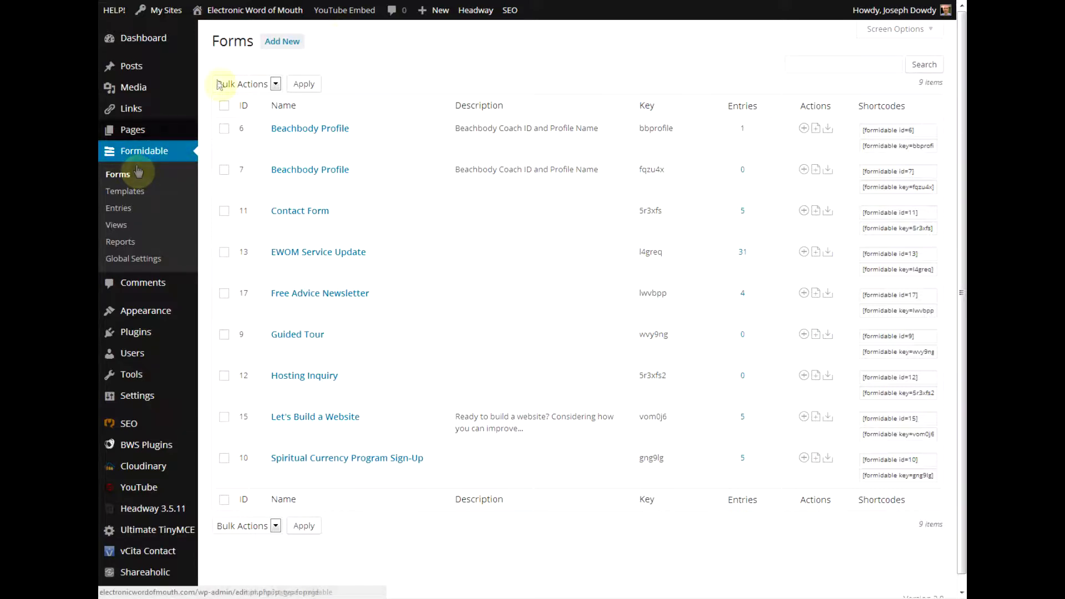
click(351, 168)
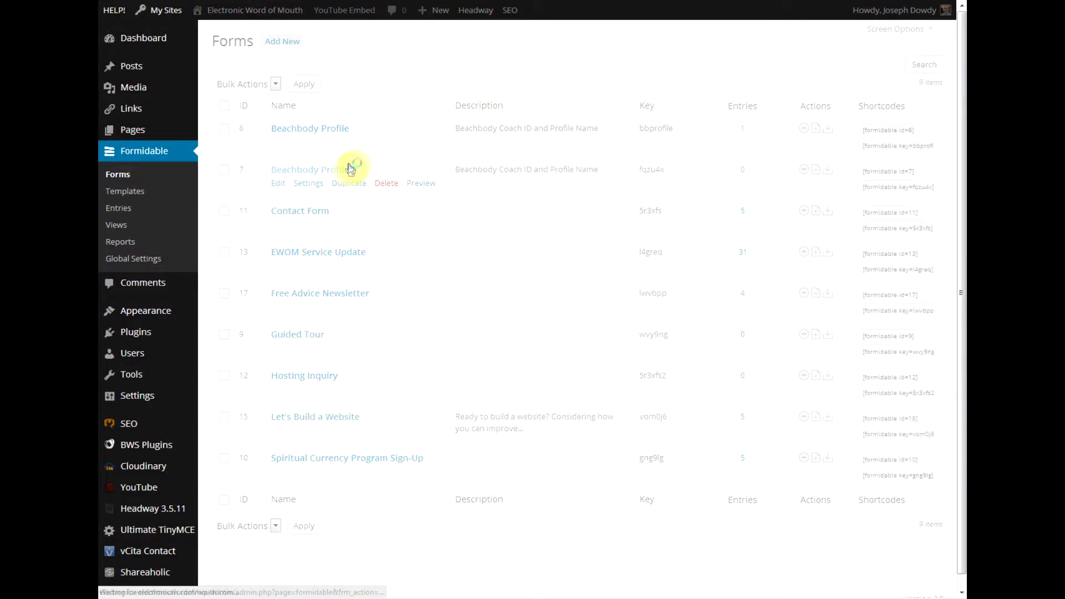
click(438, 148)
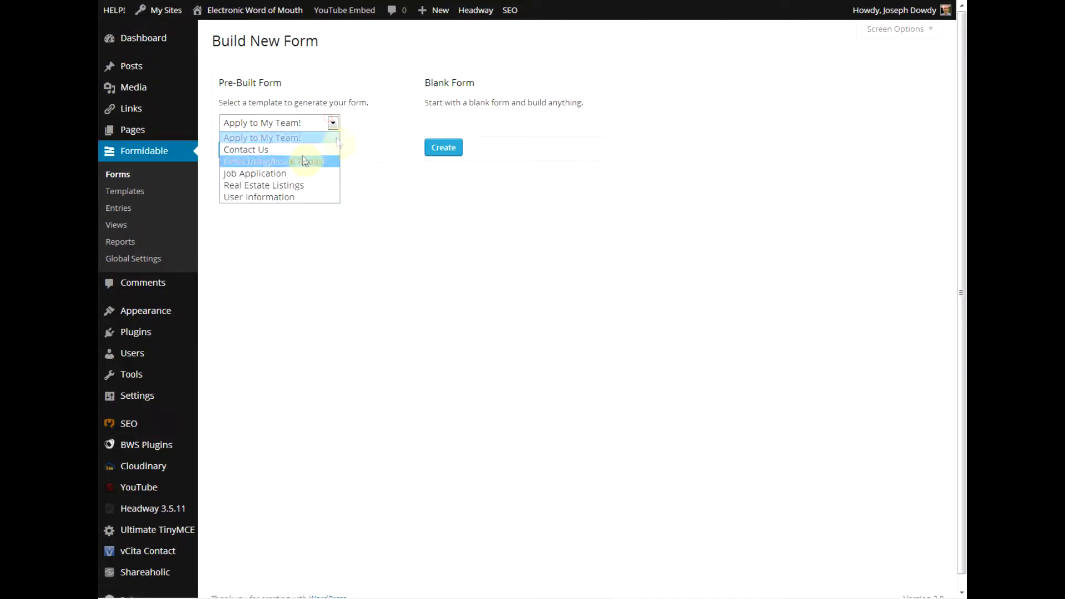
click(333, 123)
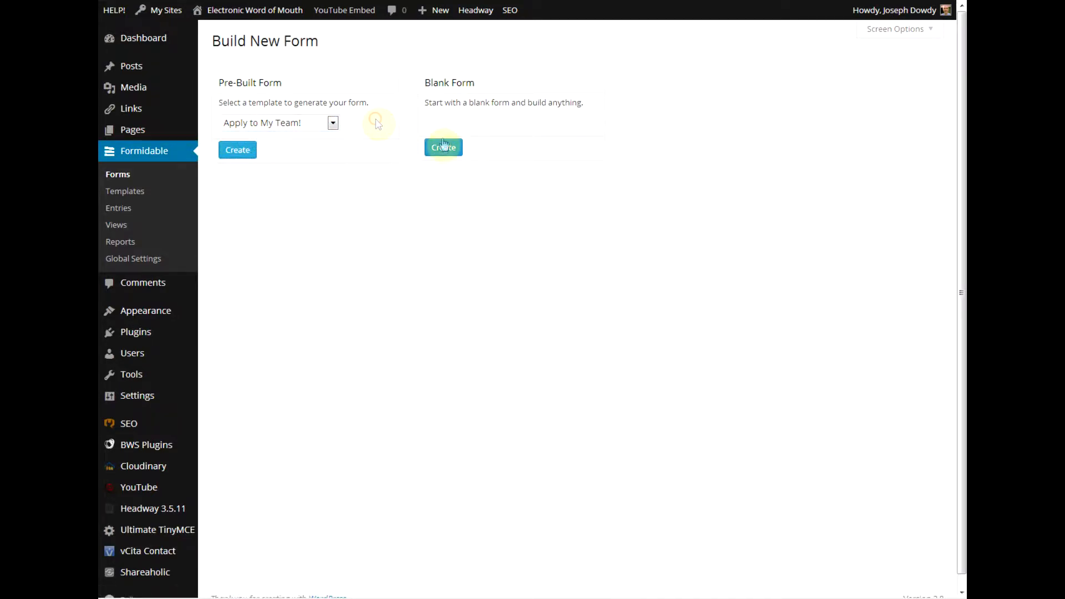
click(442, 149)
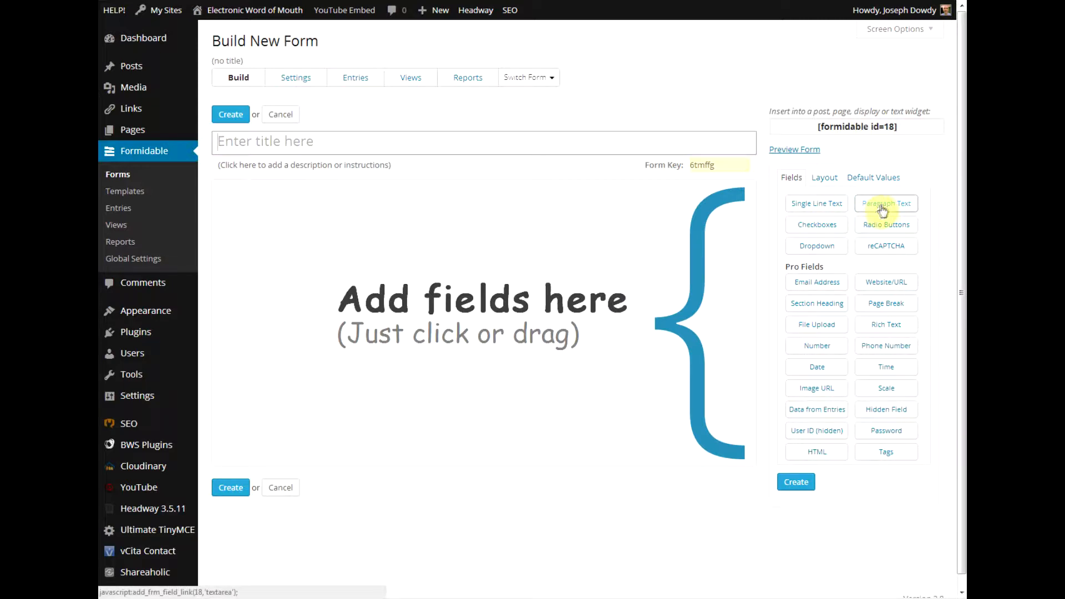
Add a radio question 'Are you male or female?' with choices Male and Female.
drag(875, 232, 438, 244)
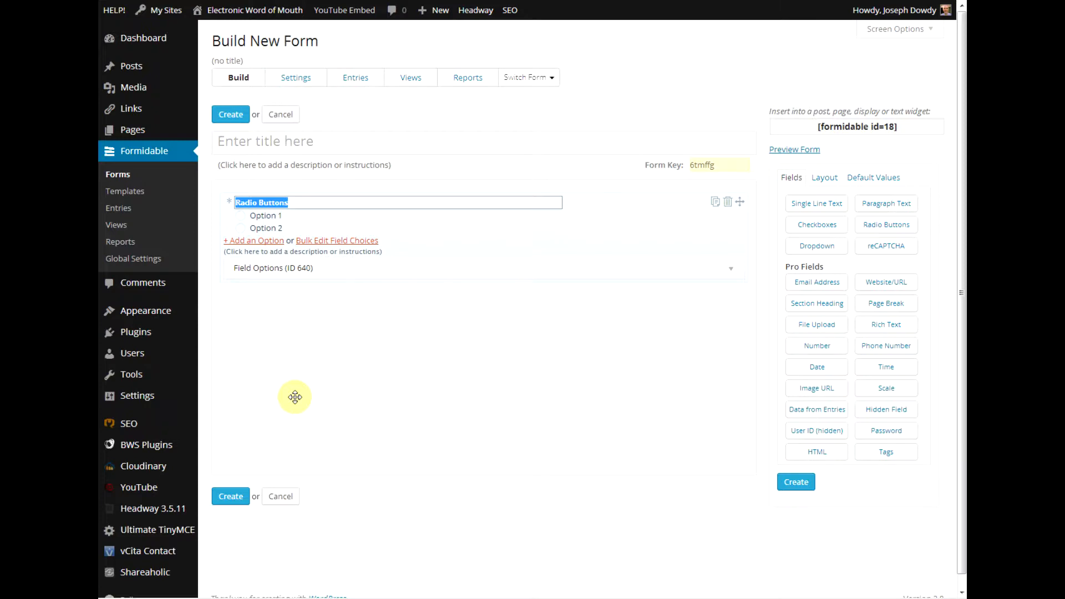
text(A)
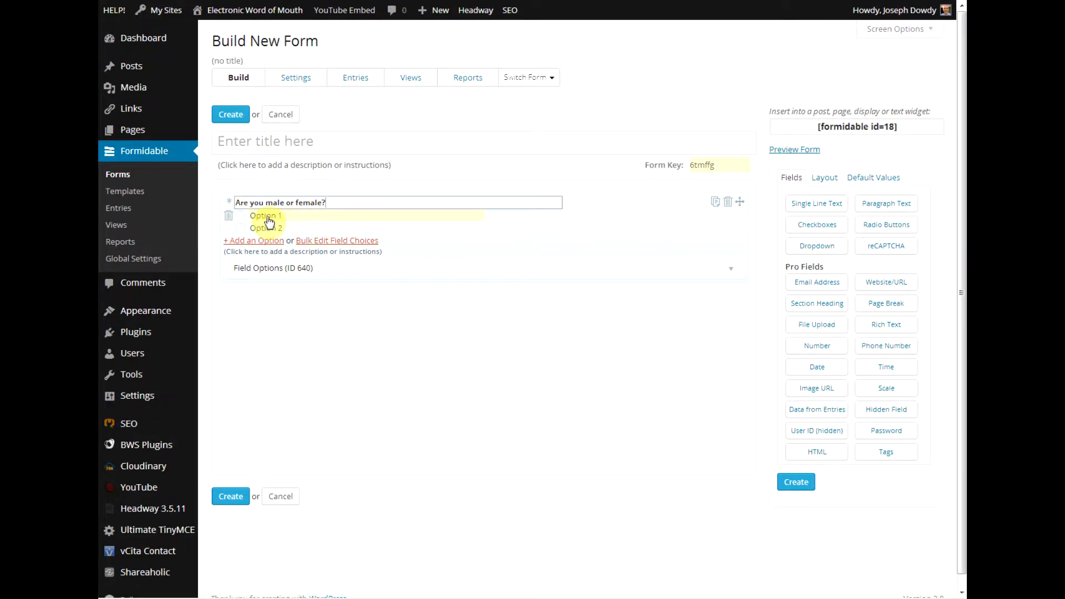
click(268, 220)
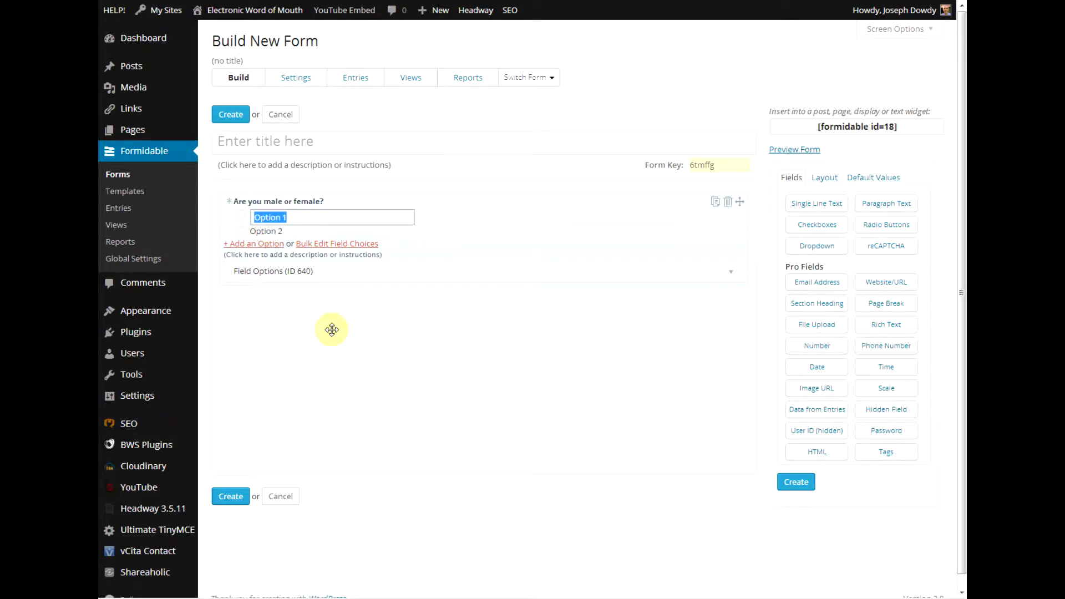
text(Male)
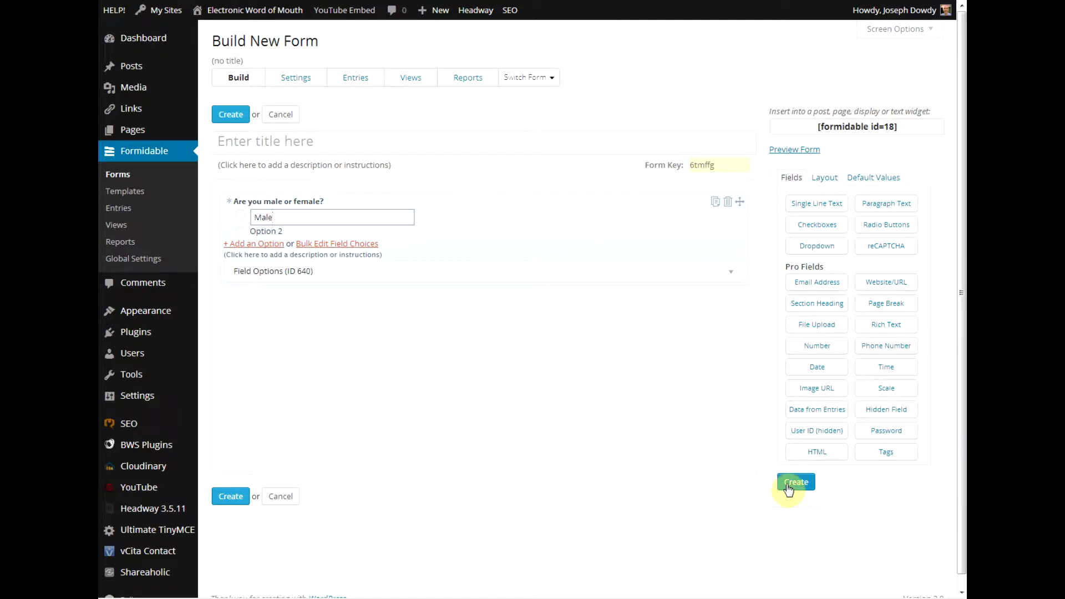
key(Escape)
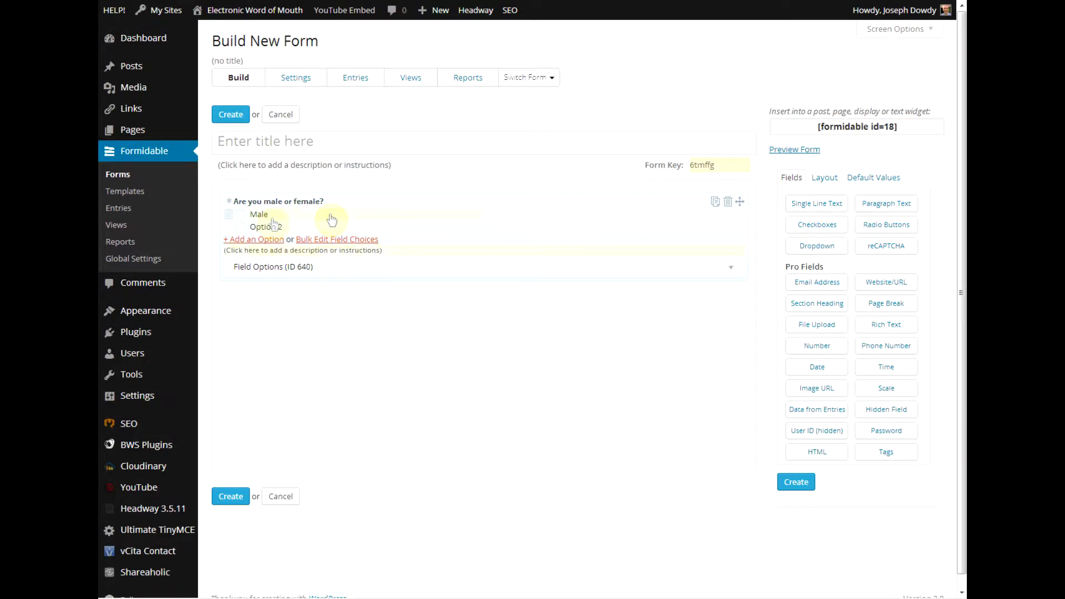
click(268, 228)
text(Female)
key(Return)
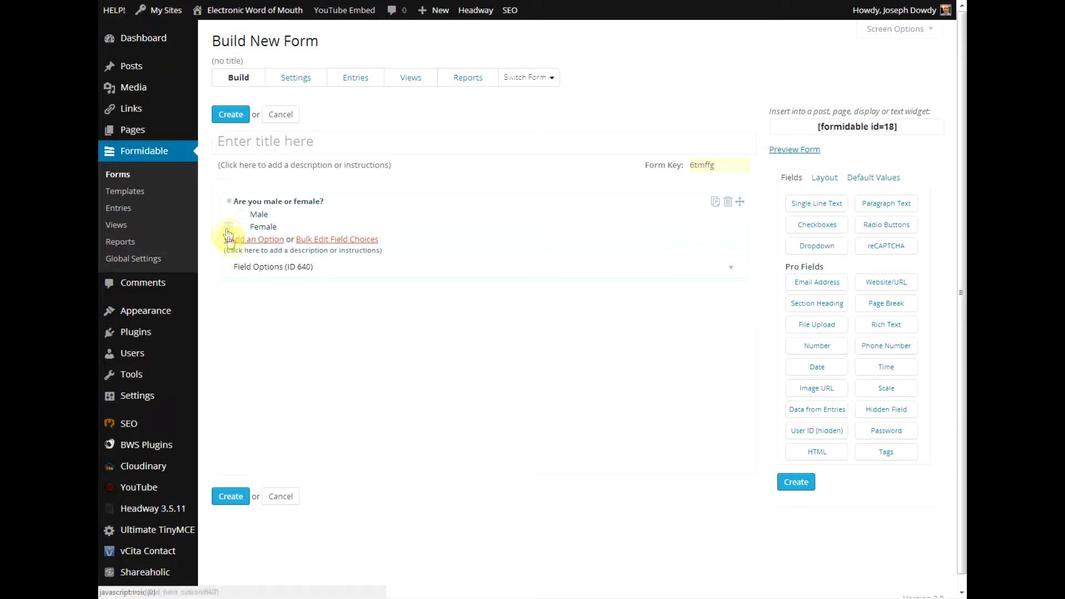
Add a third radio choice, Decline to answer.
click(237, 241)
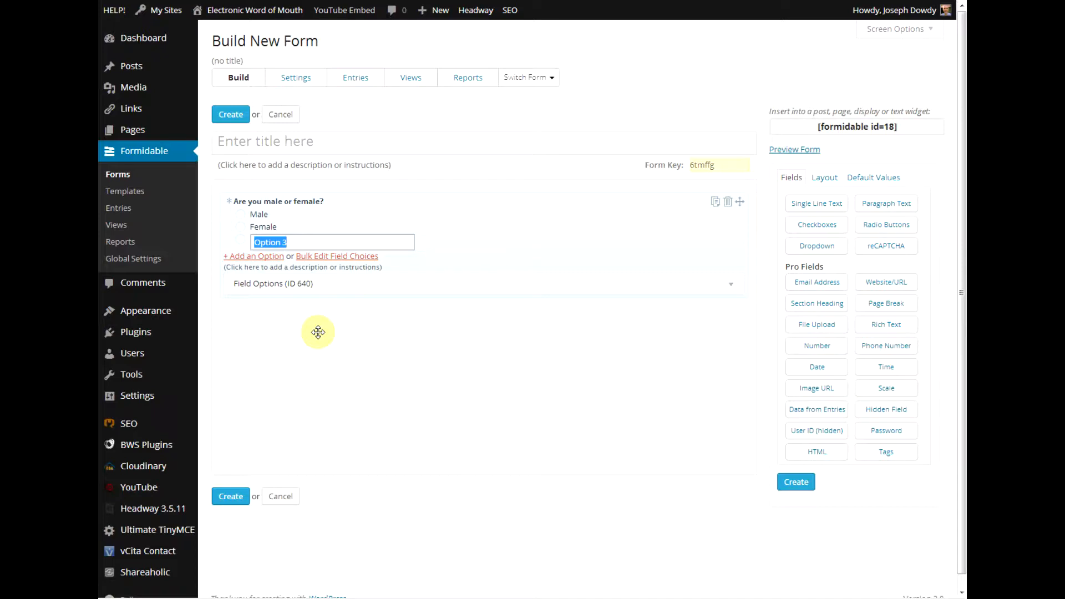
text(Decline to answer)
click(318, 332)
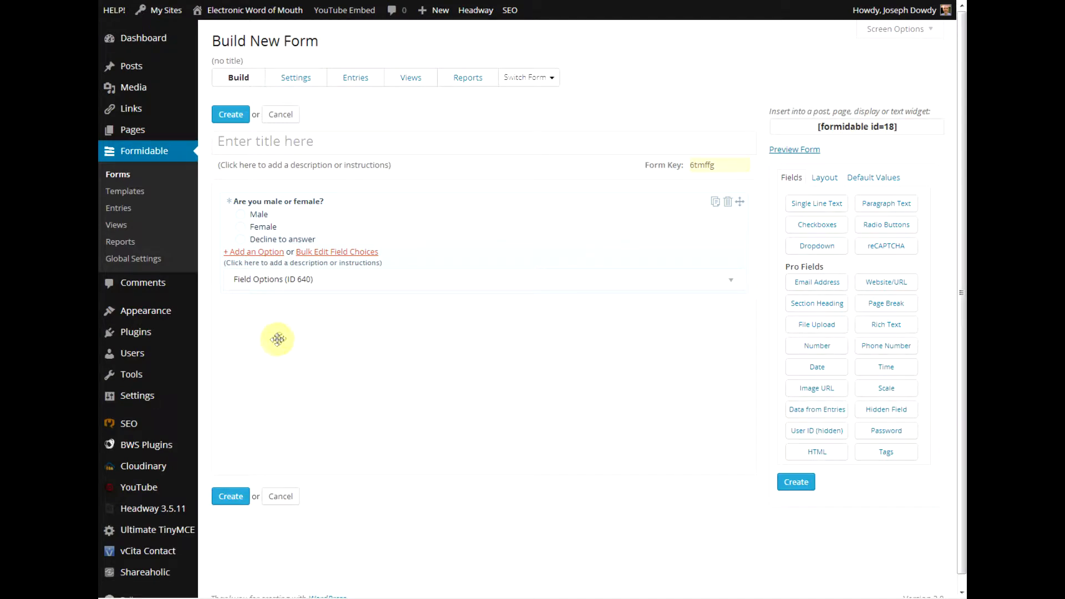
click(318, 253)
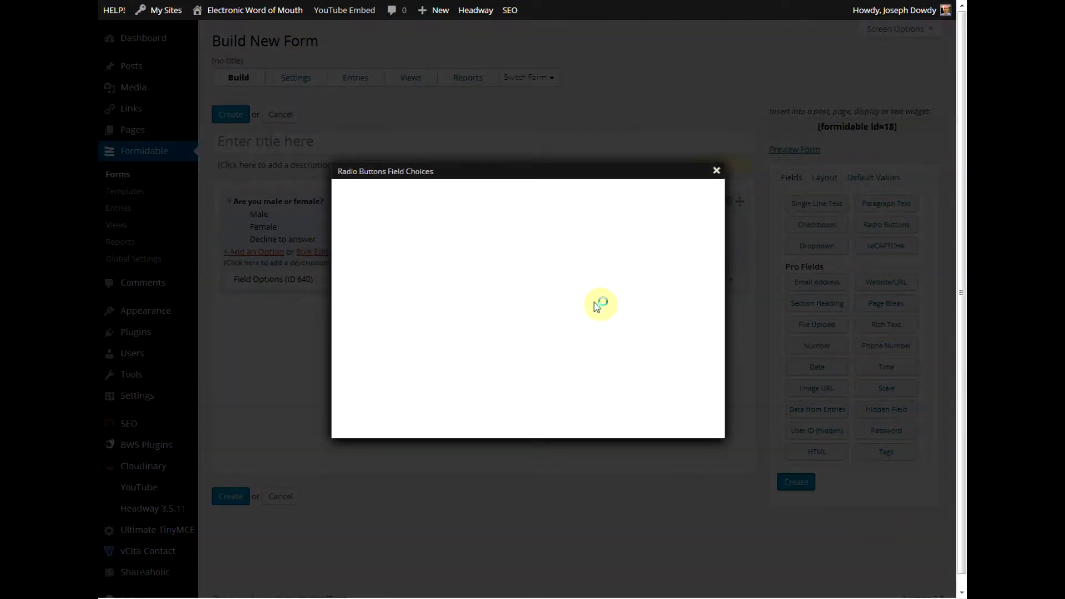
Experiment with adding 'What do you think?' above the choices in the bulk editor.
click(607, 249)
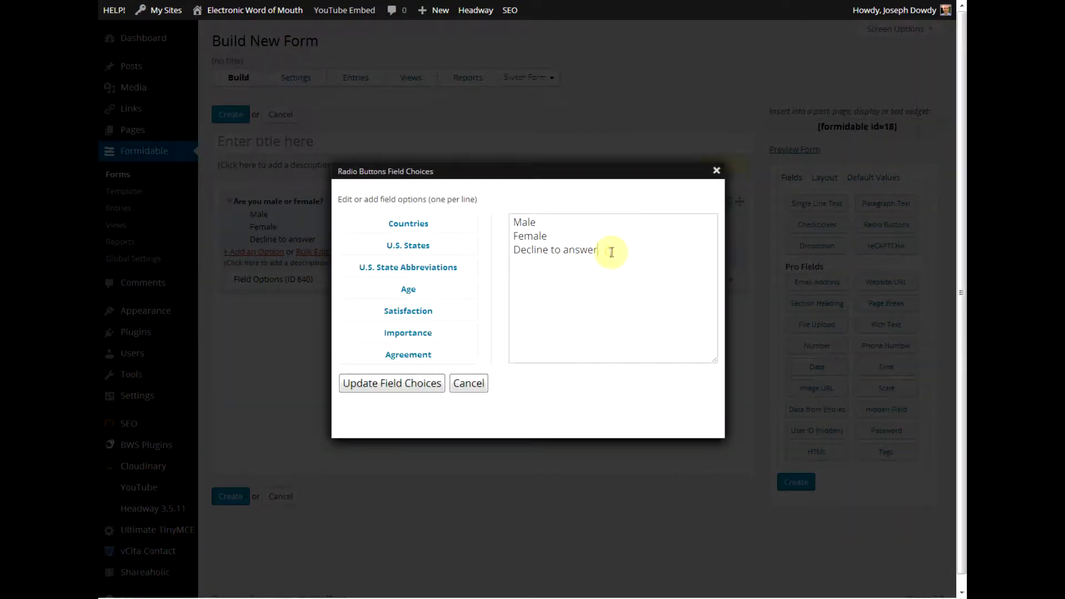
drag(606, 249, 490, 209)
click(592, 280)
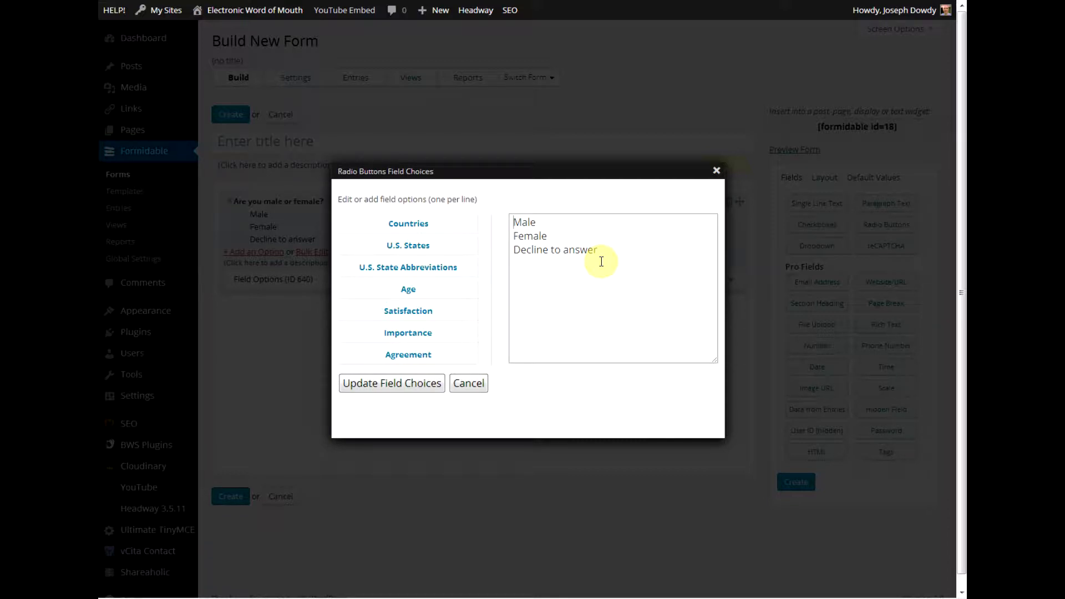
text(hat do you think?)
key(Return)
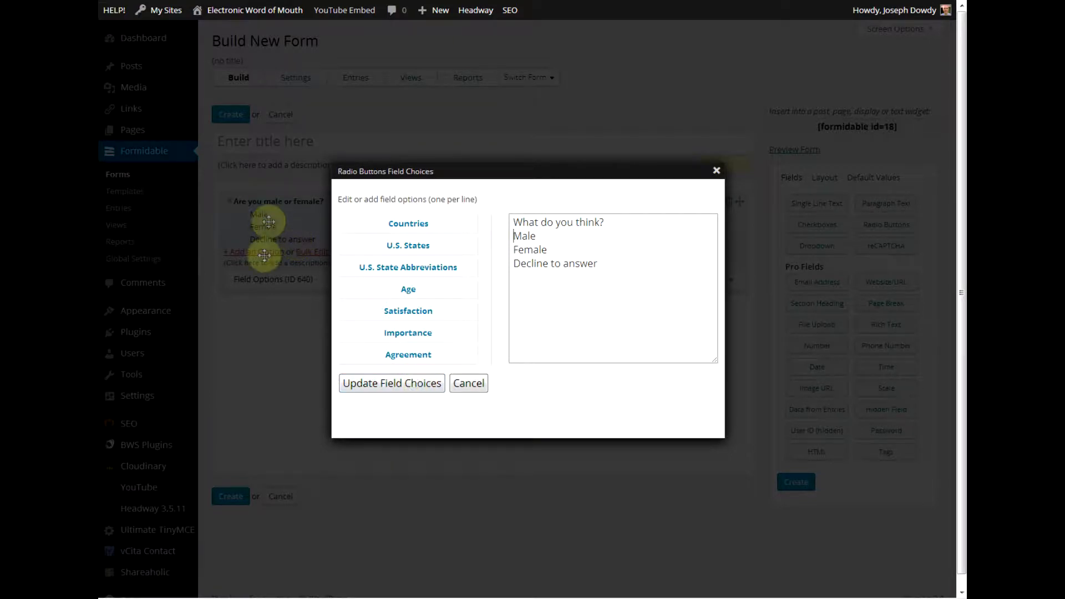
Try the Countries, U.S. States, Age, Satisfaction, Importance and Agreement presets, then cancel.
click(412, 224)
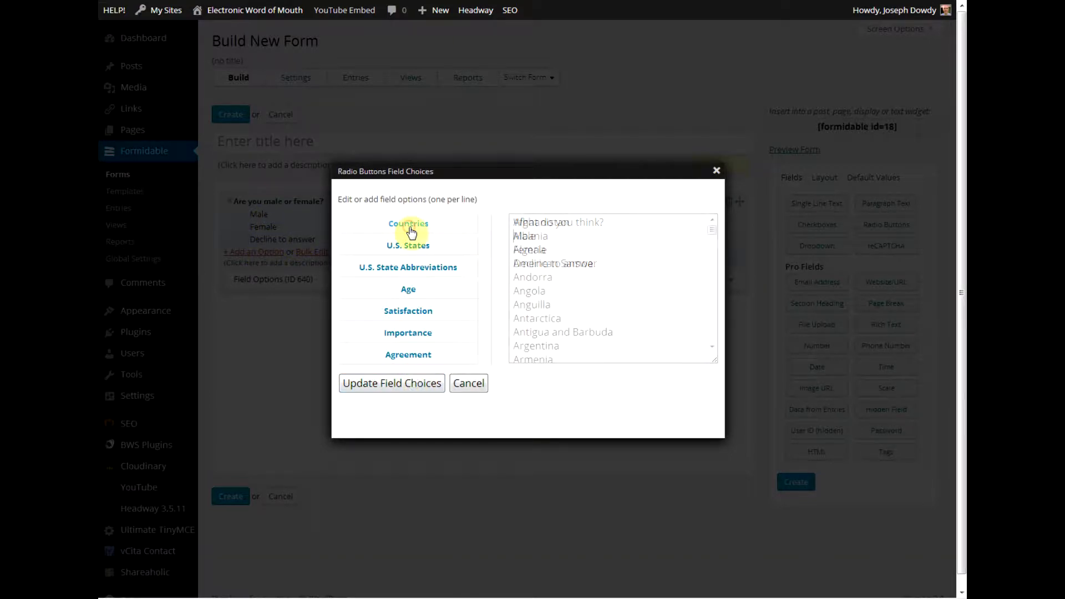
click(410, 247)
click(411, 267)
click(402, 293)
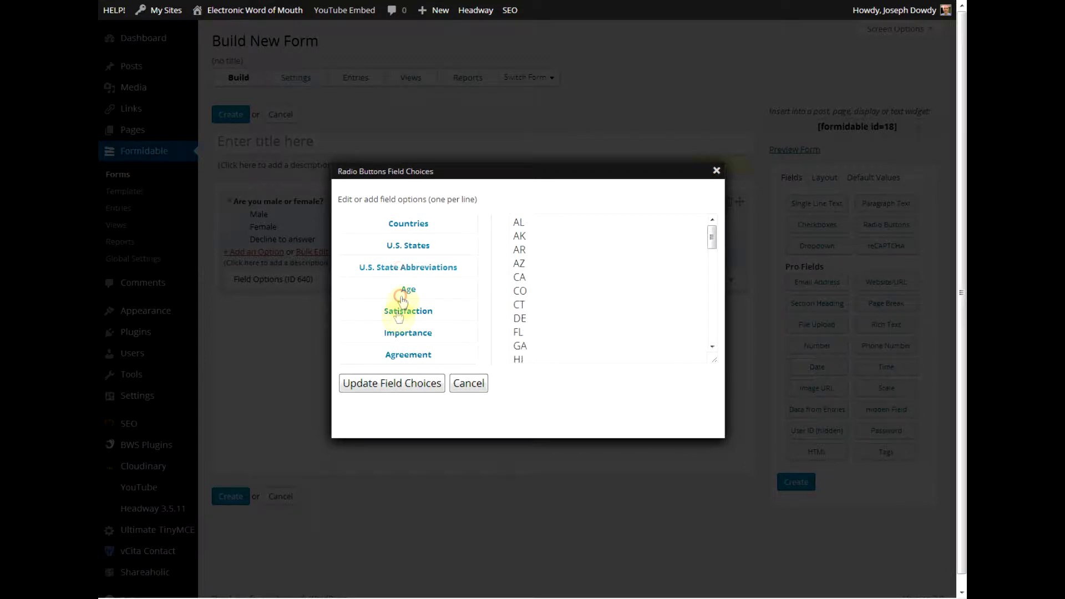
click(403, 310)
click(400, 333)
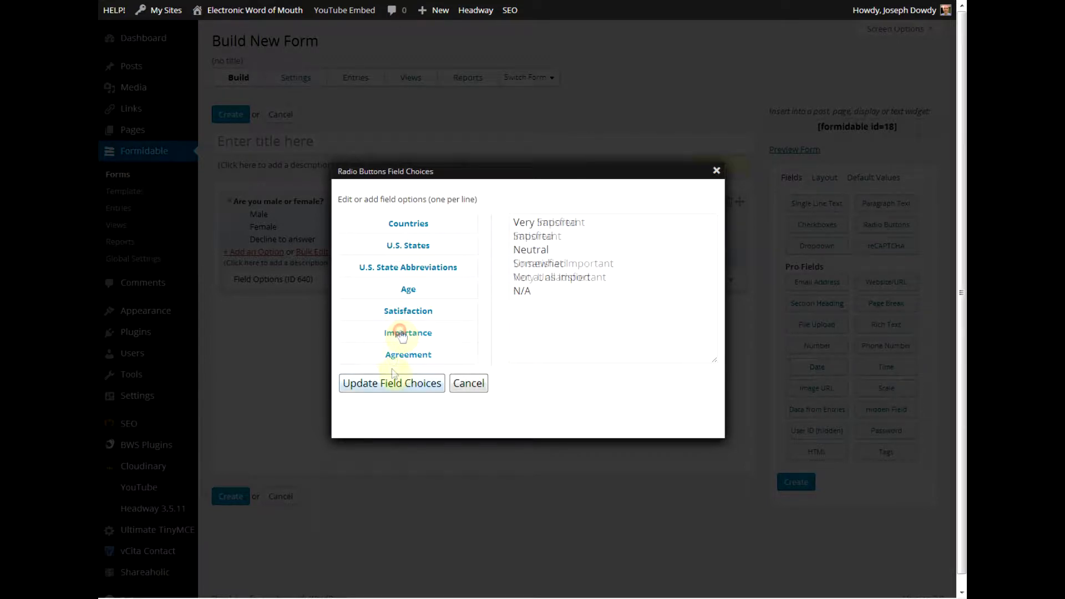
click(393, 357)
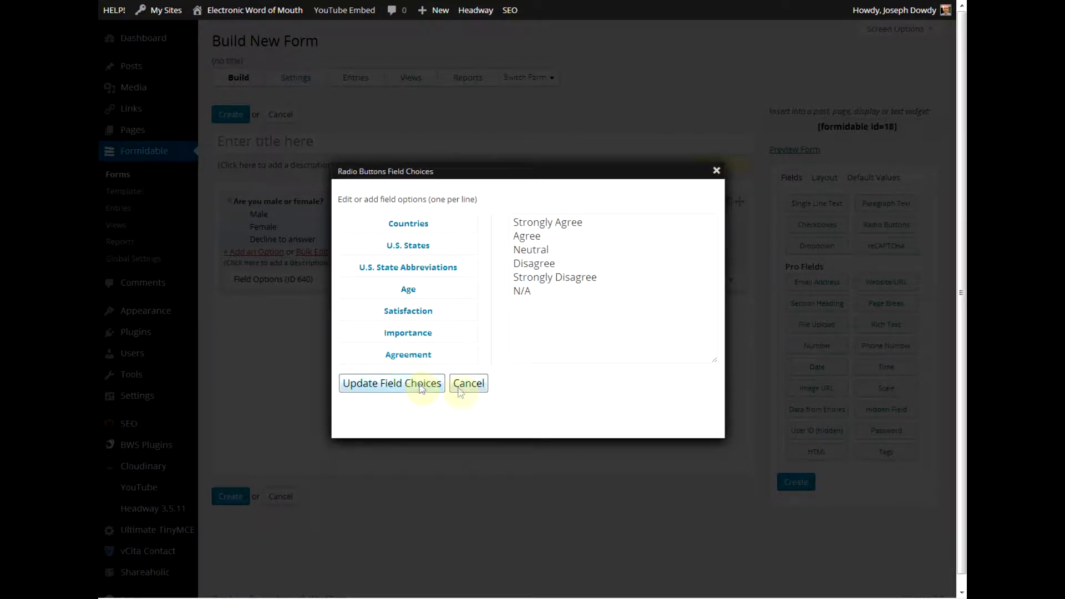
click(478, 386)
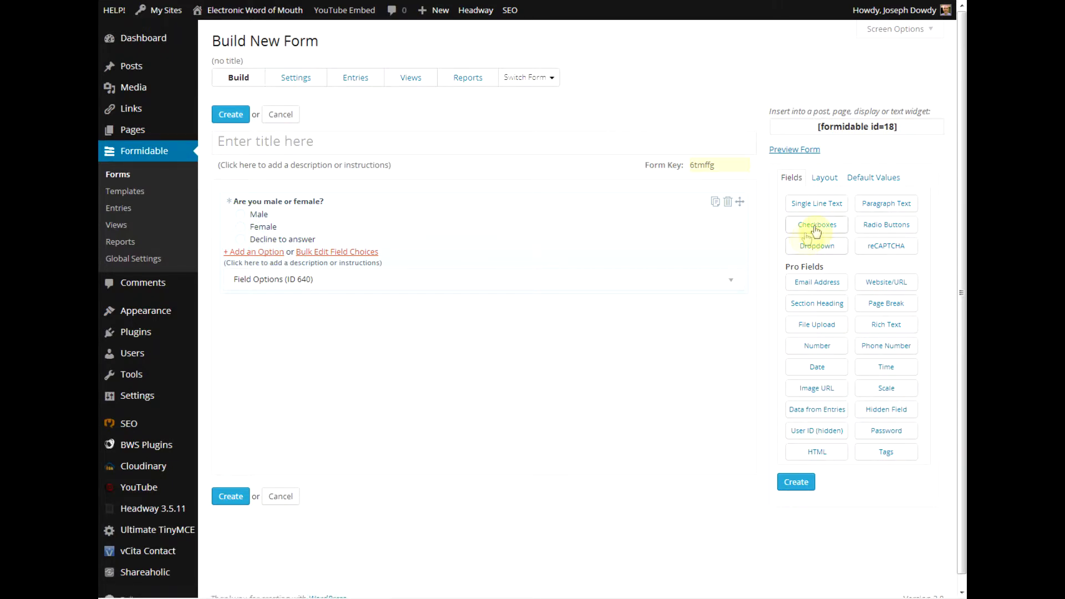
Add a checkbox question 'What did you eat today?' with Breakfast and Brunch choices.
drag(817, 229, 573, 316)
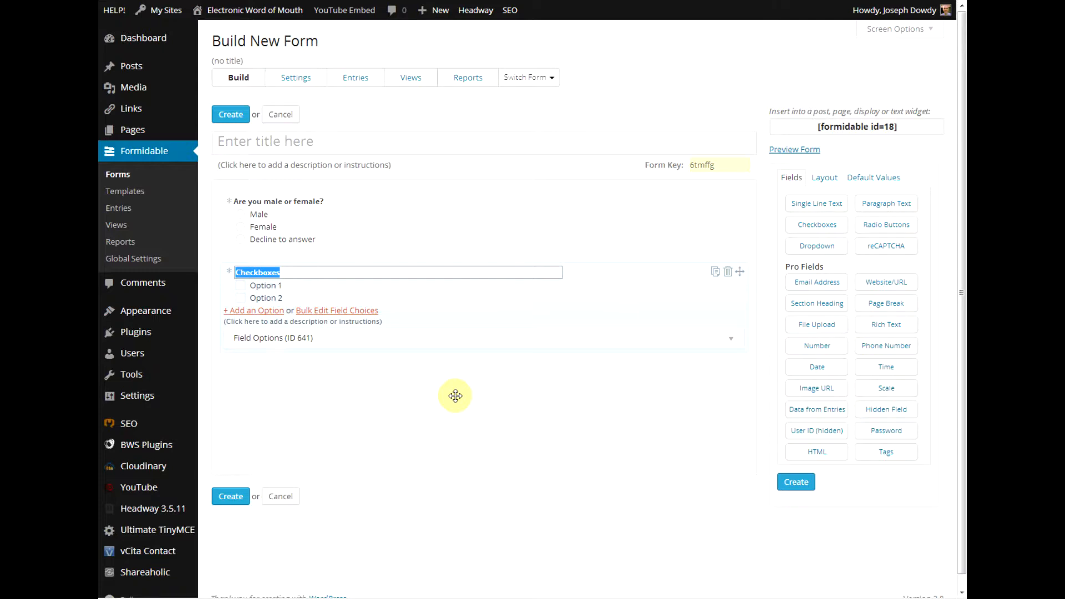
text(W)
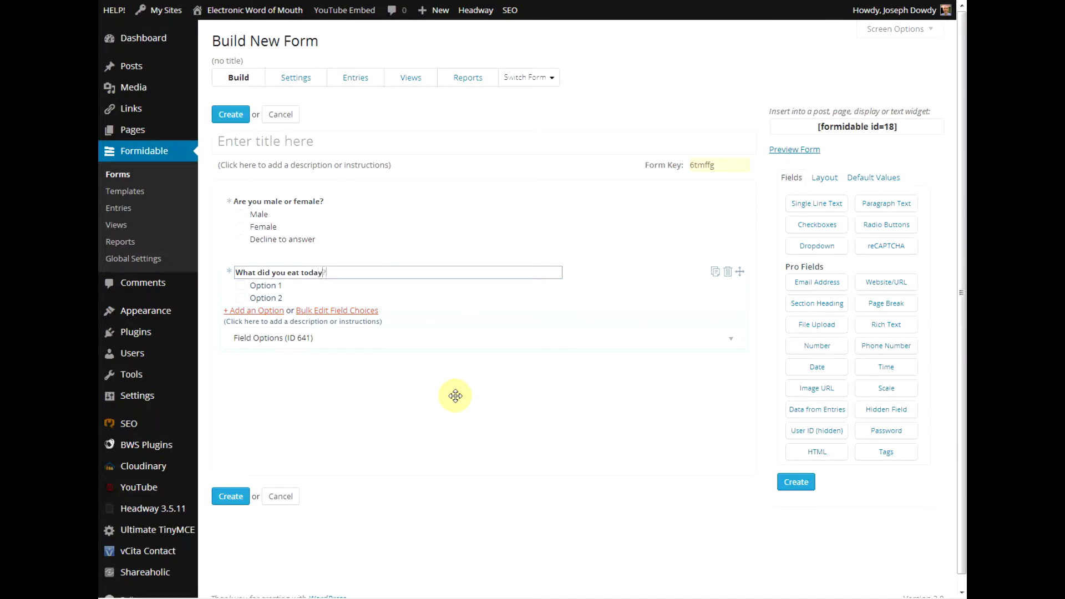
click(263, 286)
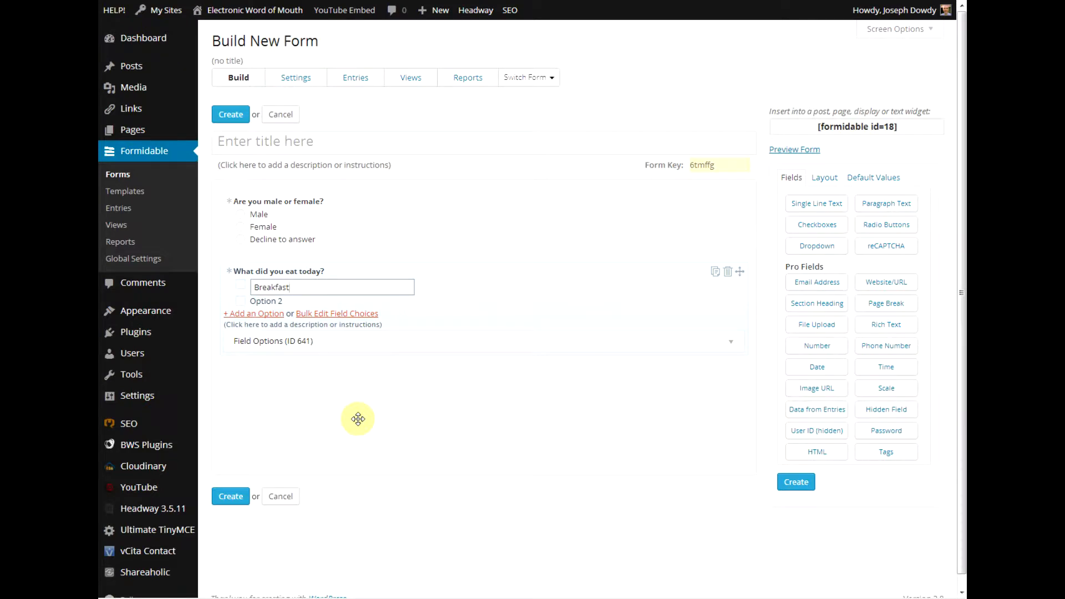
click(269, 300)
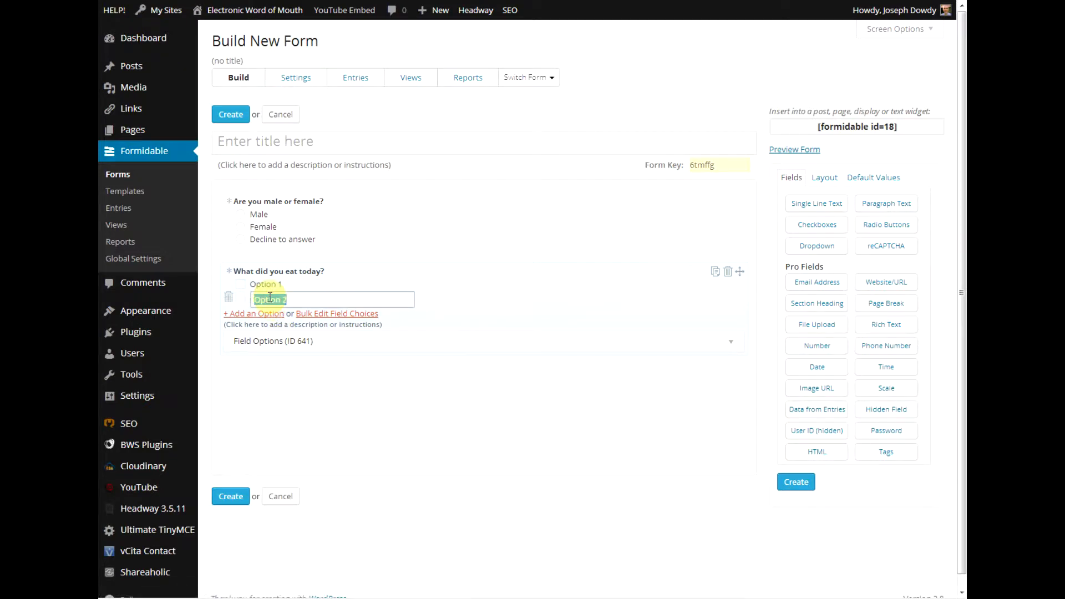
text(L)
key(Escape)
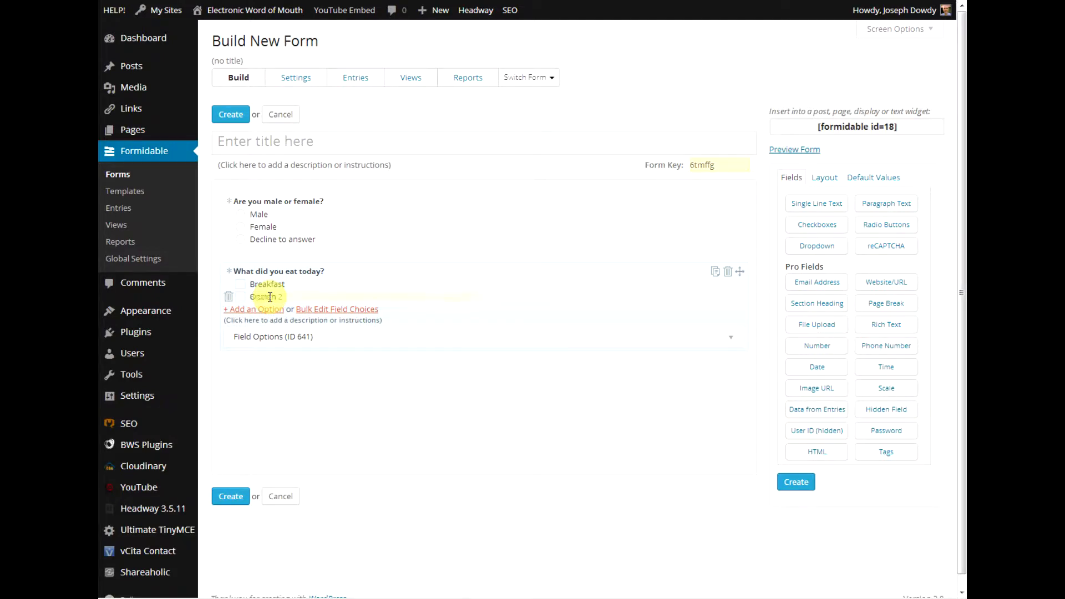
click(332, 321)
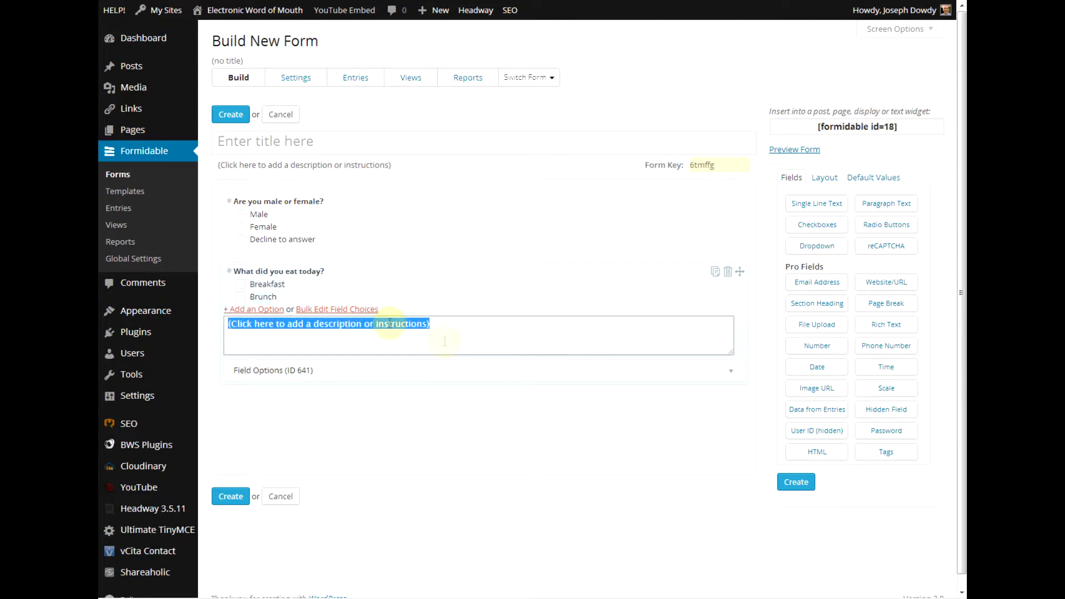
click(337, 310)
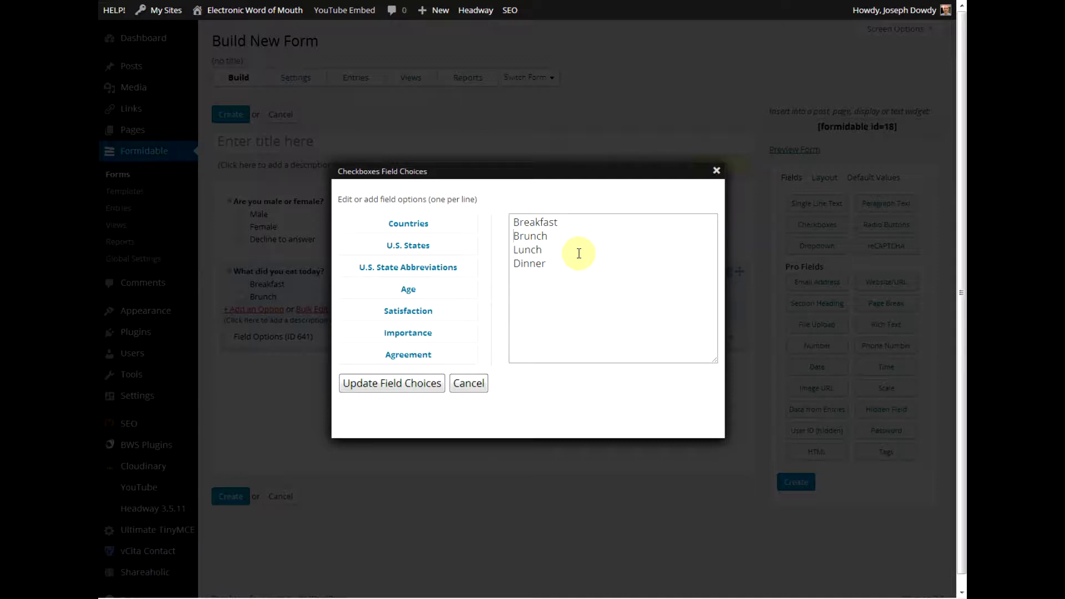
Insert Snack, Afternoon Snack and Dessert among the meal choices and apply them.
text(Snack)
key(Return)
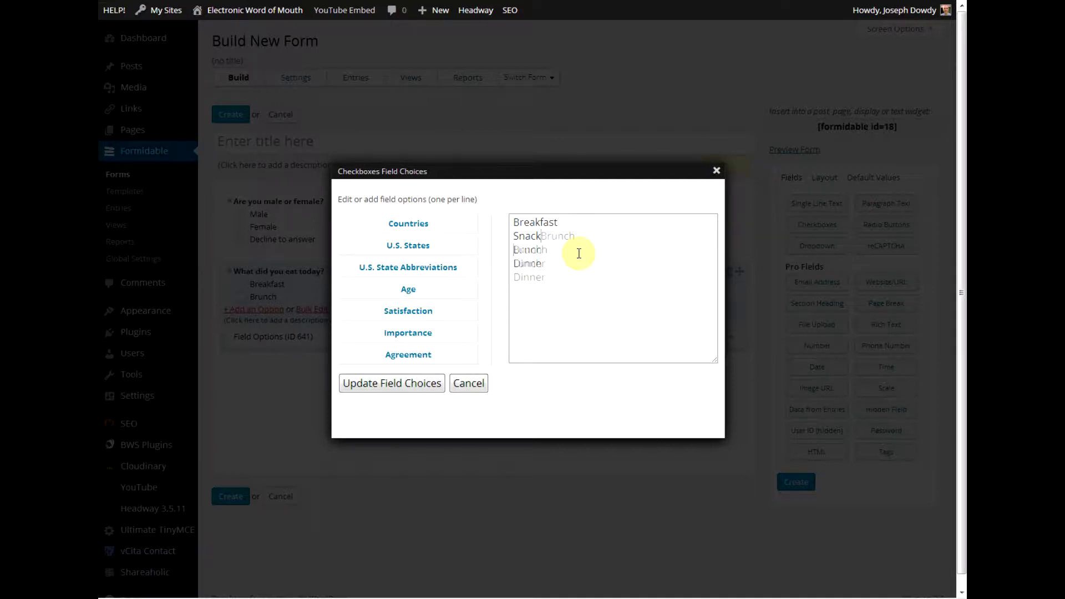
text(Snack)
key(BackSpace)
key(BackSpace)
key(BackSpace)
key(BackSpace)
key(BackSpace)
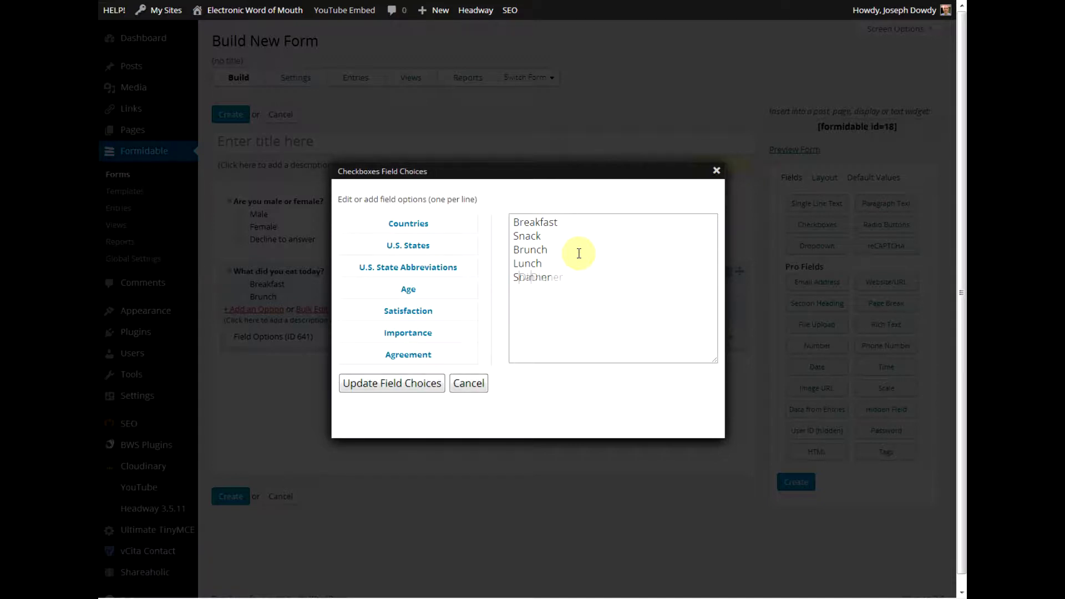
text(Afternoon Snack)
key(Return)
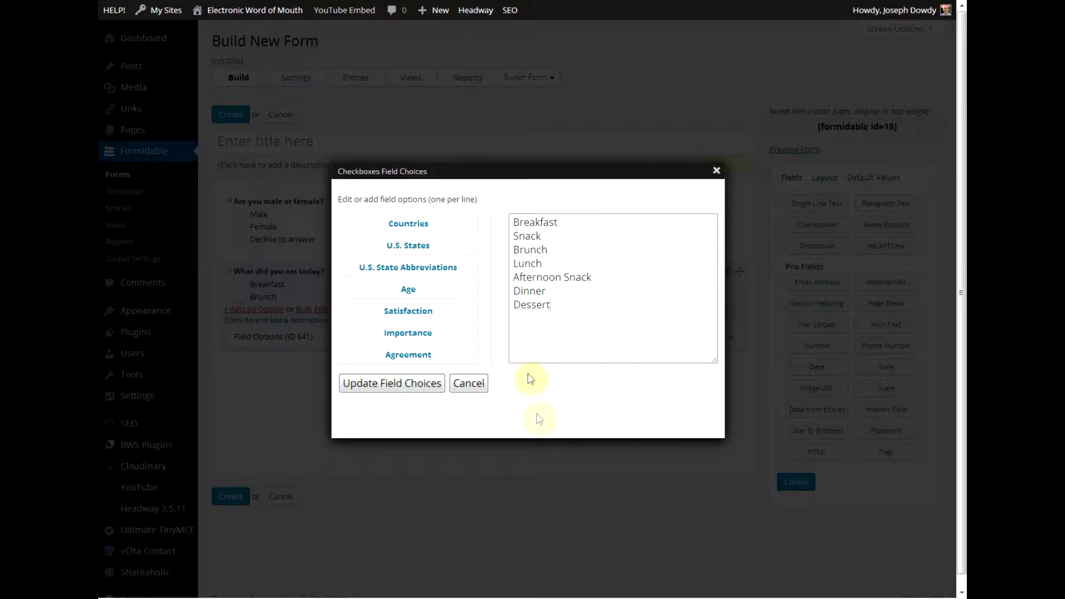
click(413, 390)
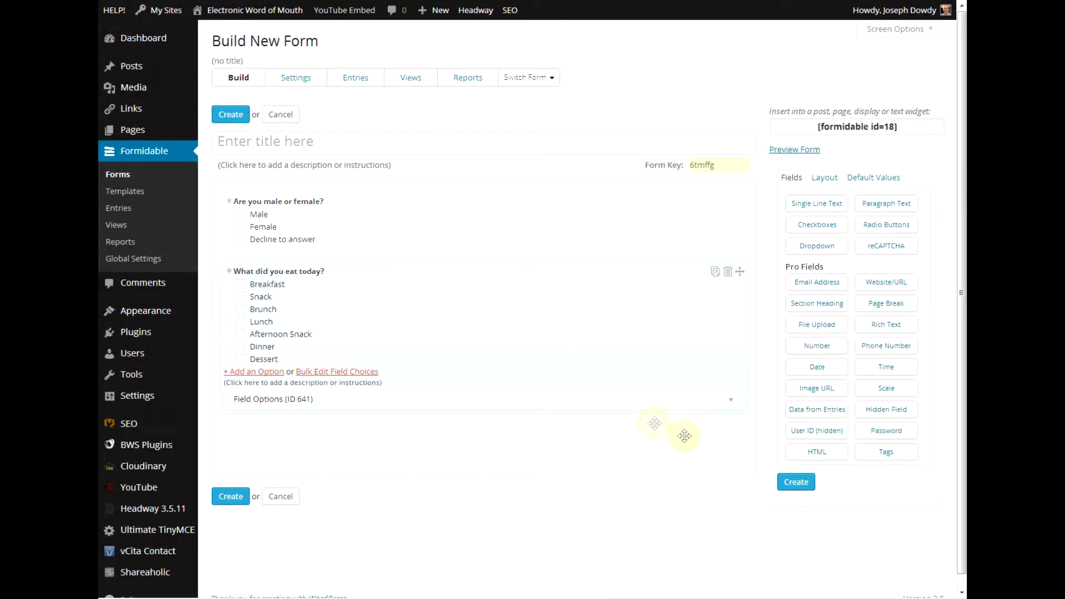
Test-tick Breakfast, title the form 'Who Are You People?' and create it.
scroll(683, 434, down, 1)
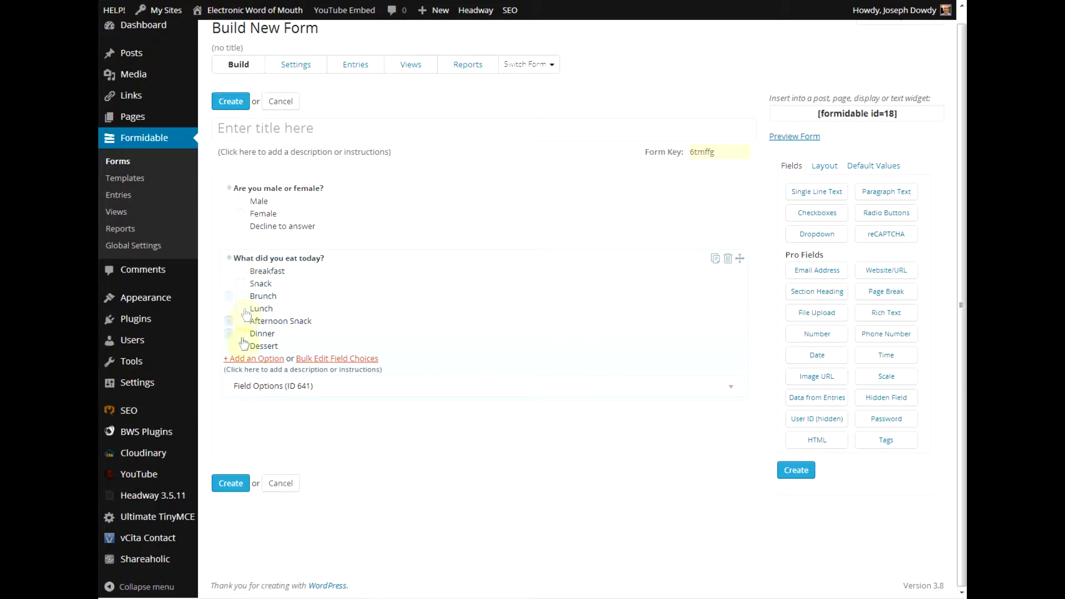
click(241, 272)
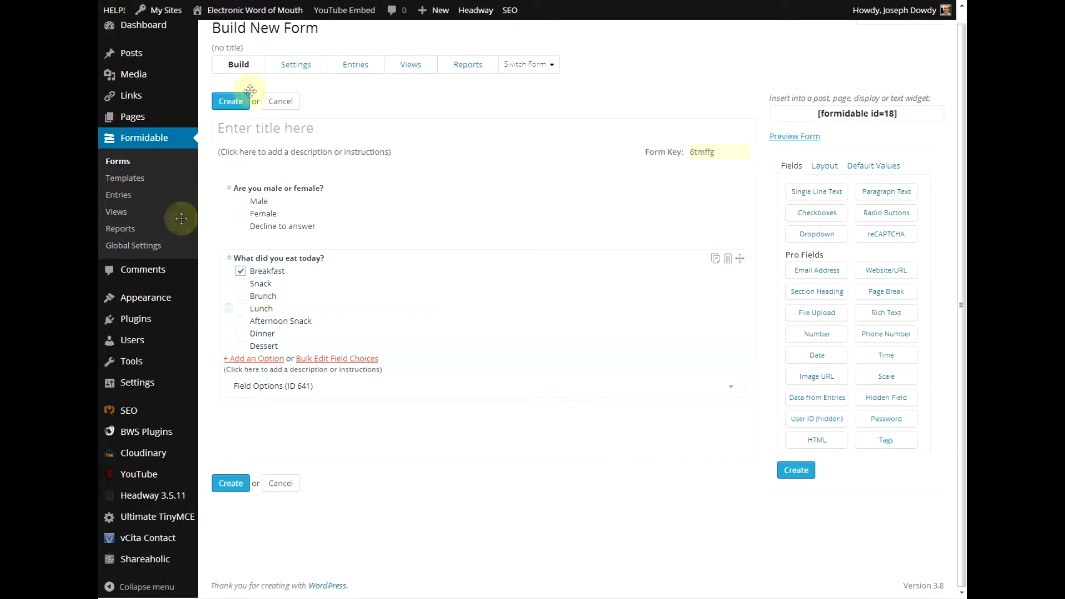
click(246, 132)
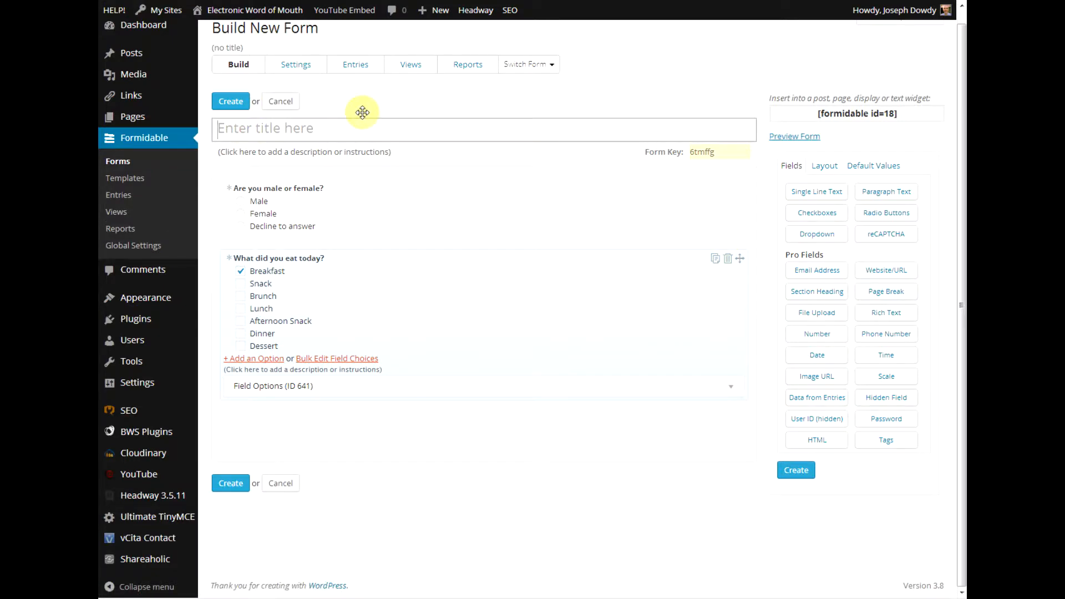
text(Who Ar)
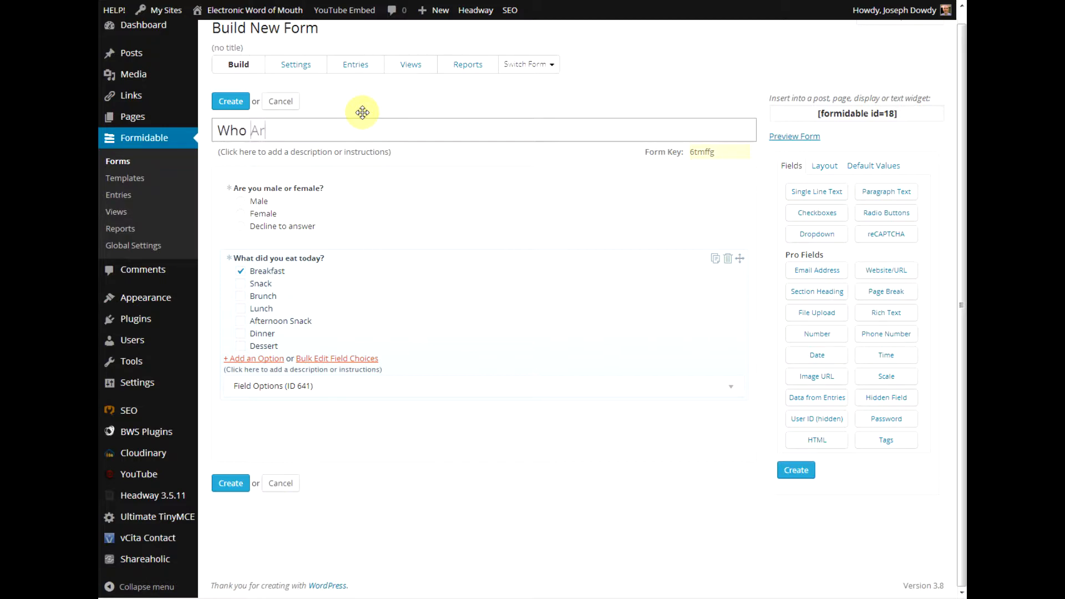
text(e You People?)
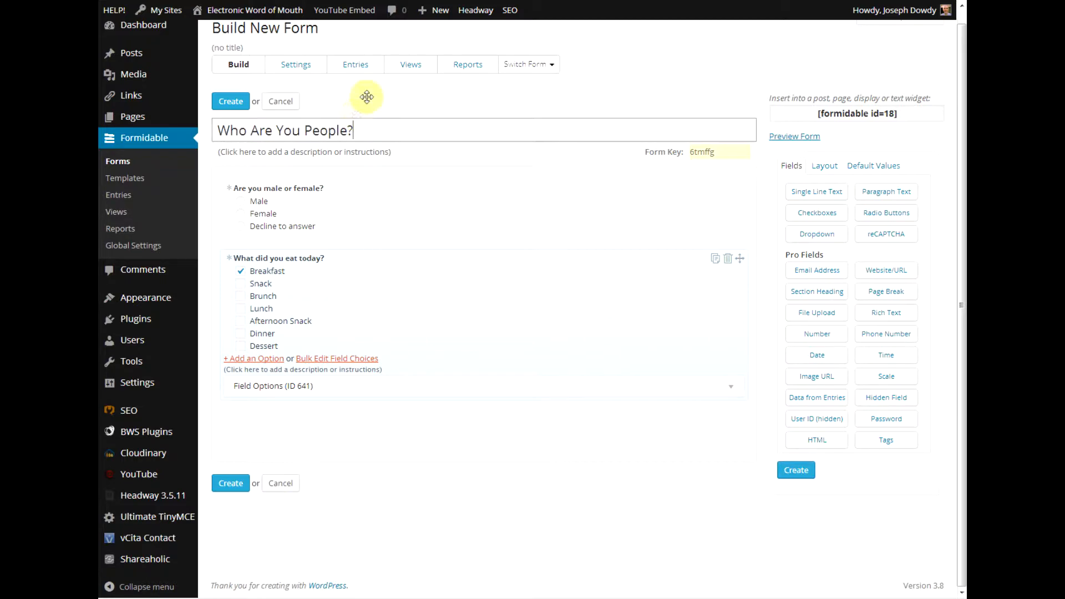
click(367, 97)
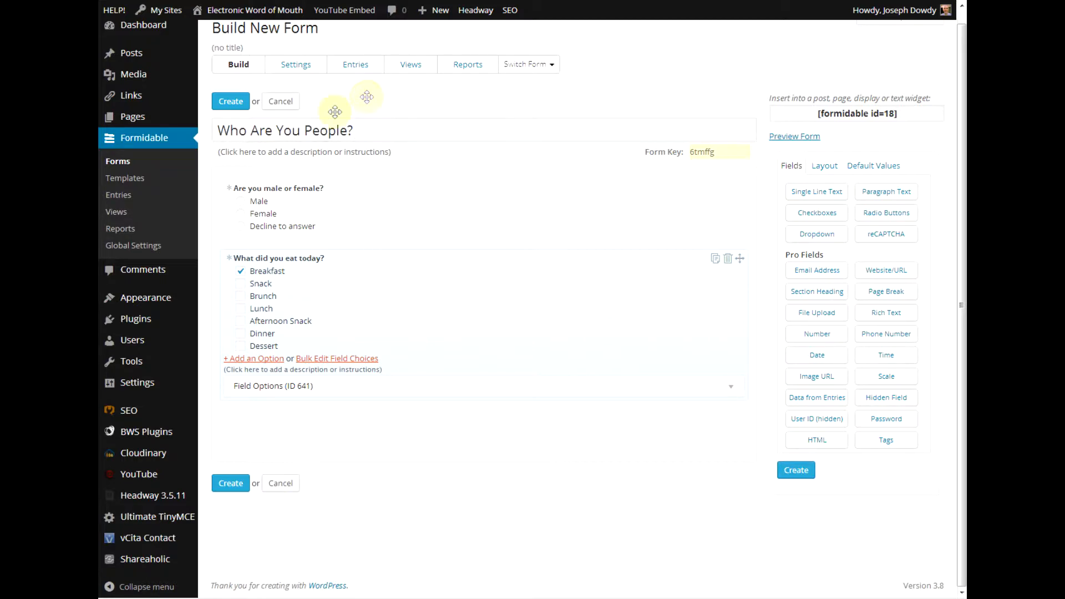
click(231, 101)
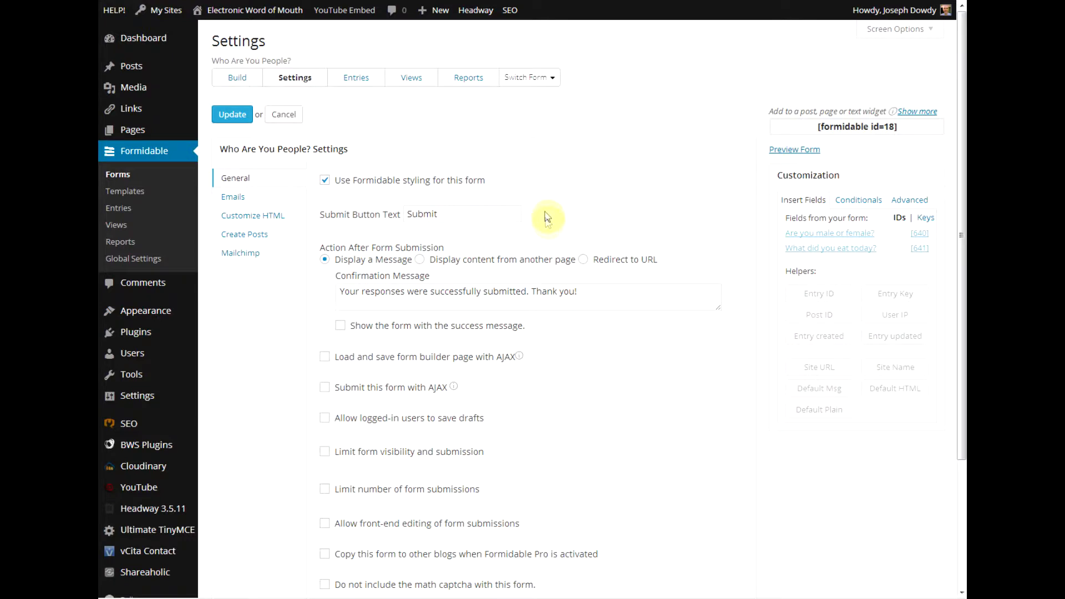
Replace the [admin_email] notification recipient with the site's email address.
click(241, 200)
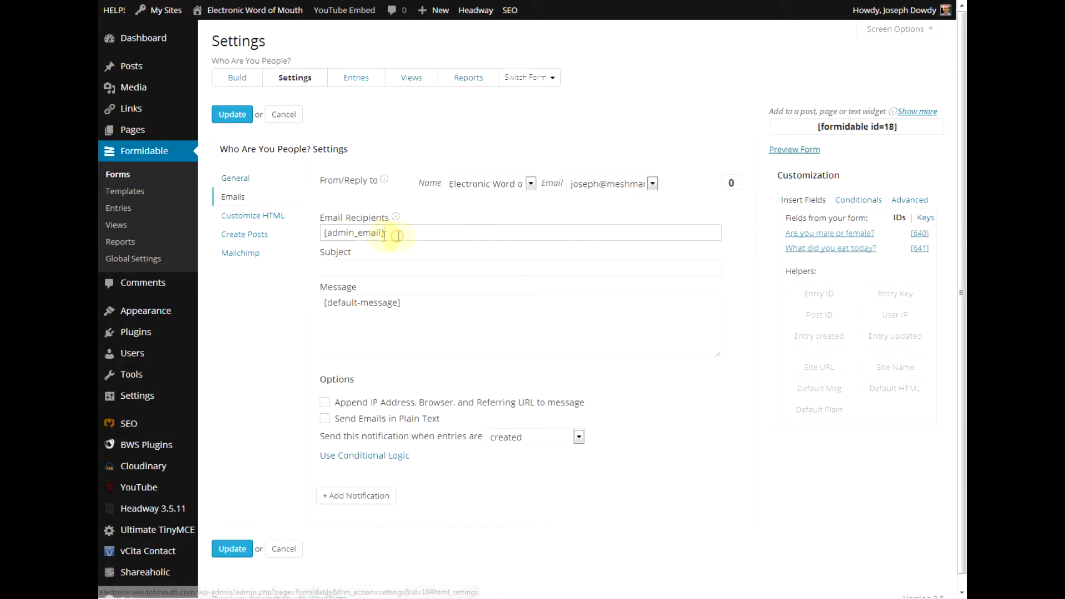
drag(442, 234, 316, 232)
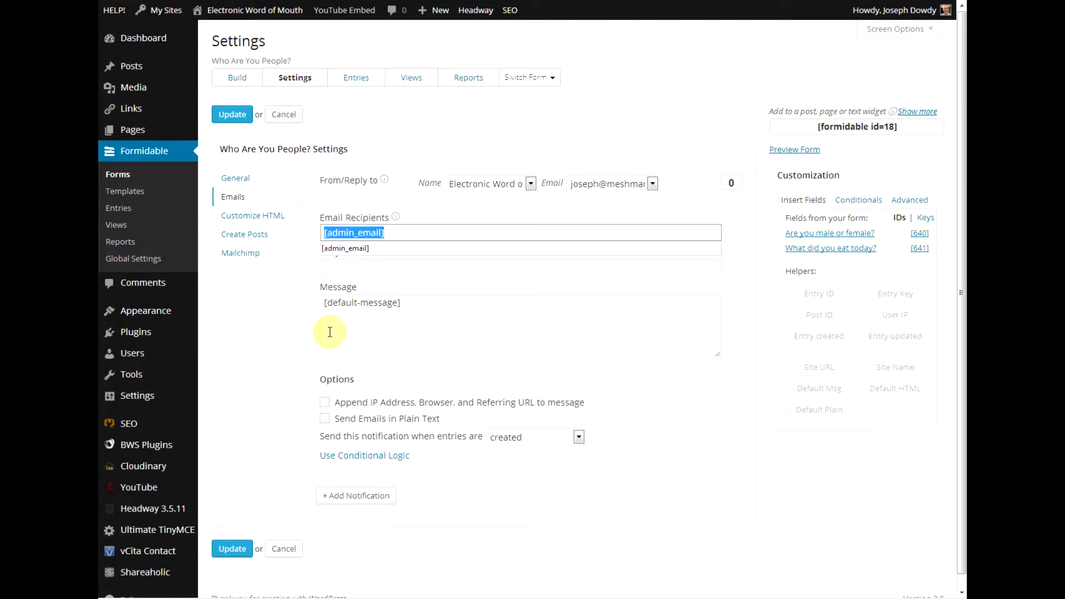
text(elec)
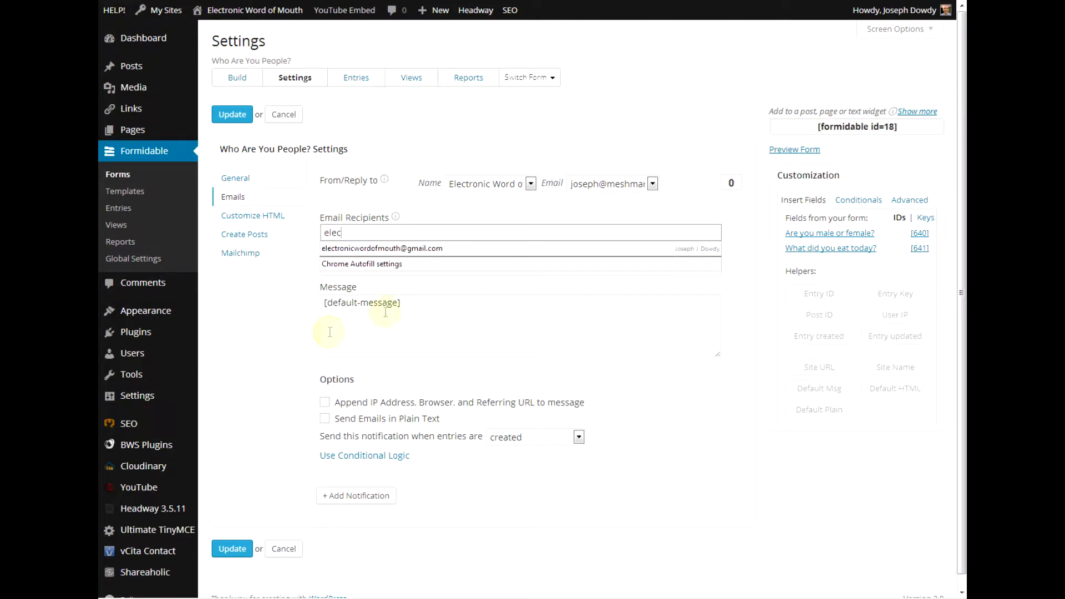
click(377, 248)
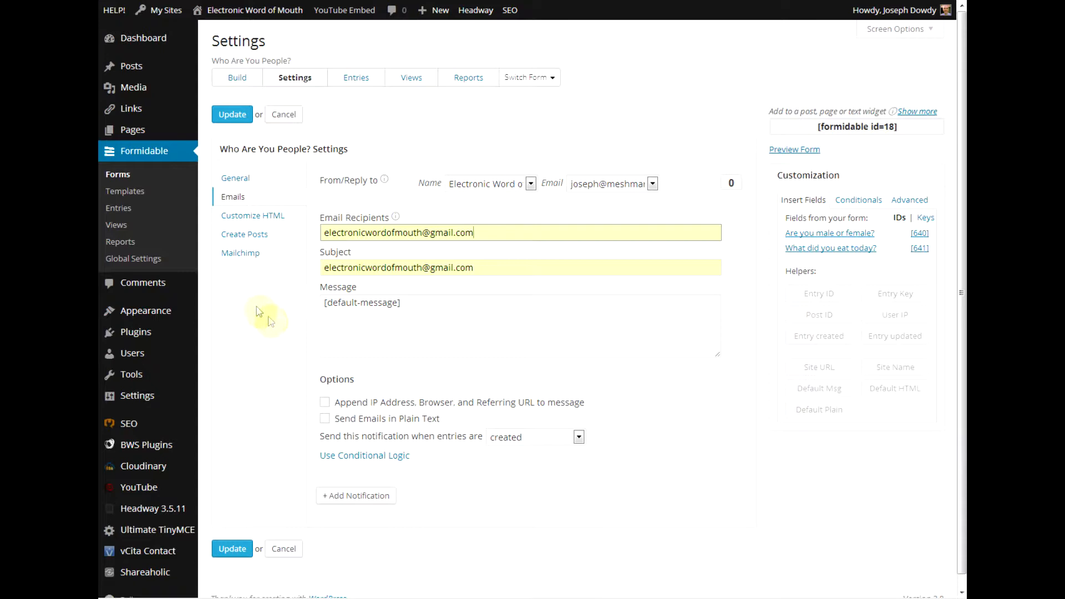
Leave the Mailchimp mailing list unselected and save the form settings.
click(240, 253)
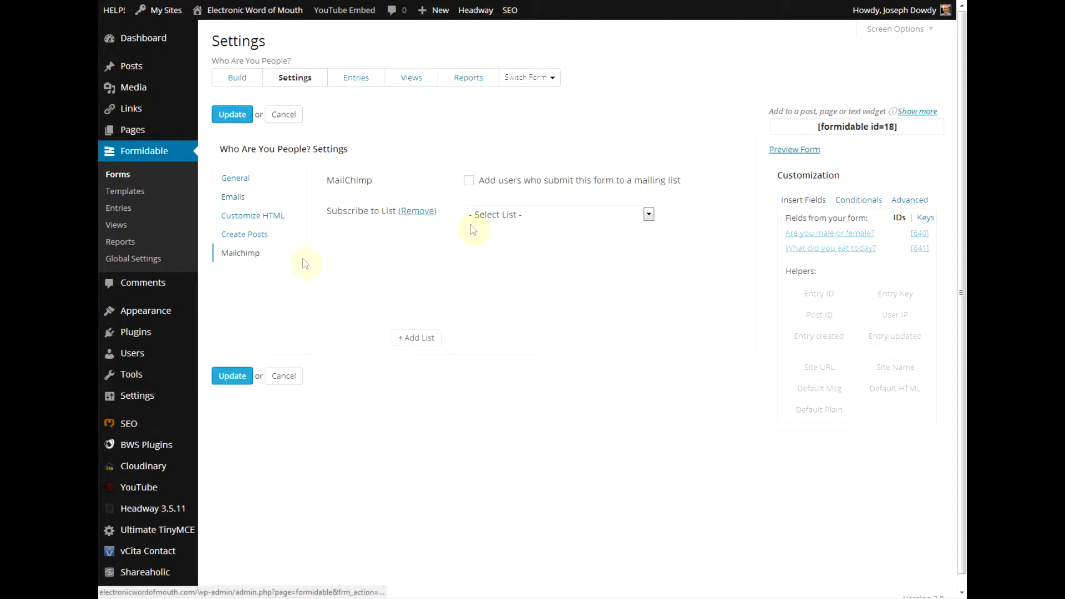
click(552, 215)
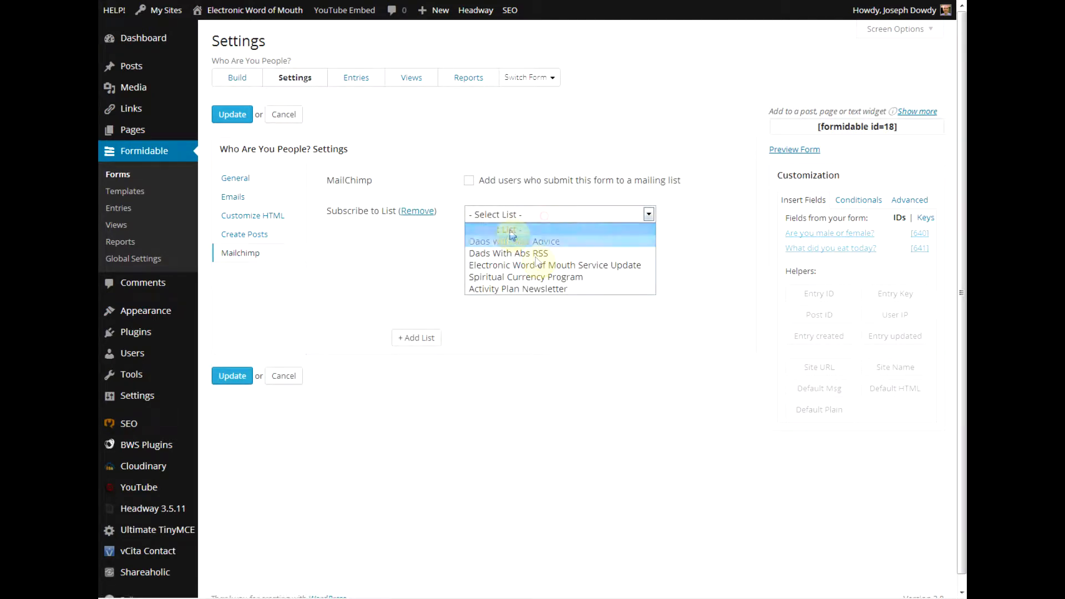
click(368, 245)
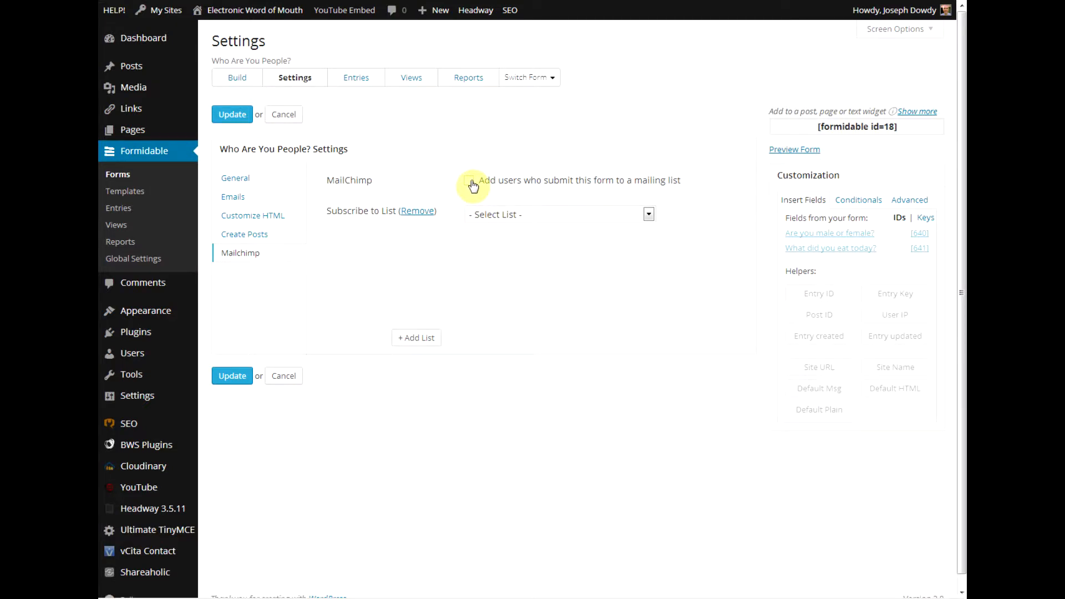
click(488, 216)
click(486, 224)
click(230, 381)
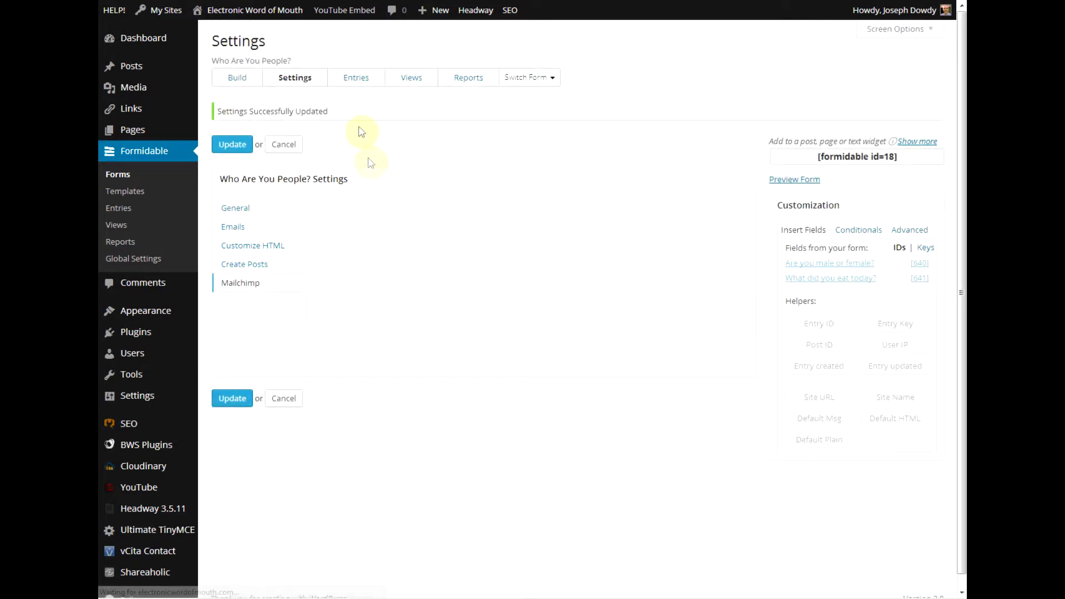
Add a single-line text question labelled 'What is your name?'.
click(240, 80)
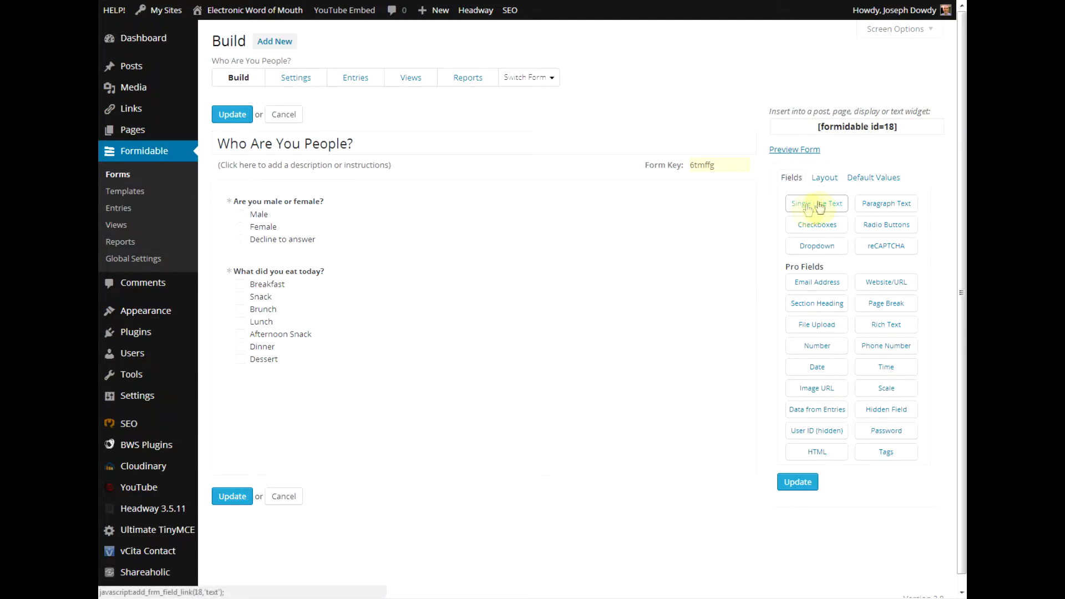
drag(807, 209, 324, 435)
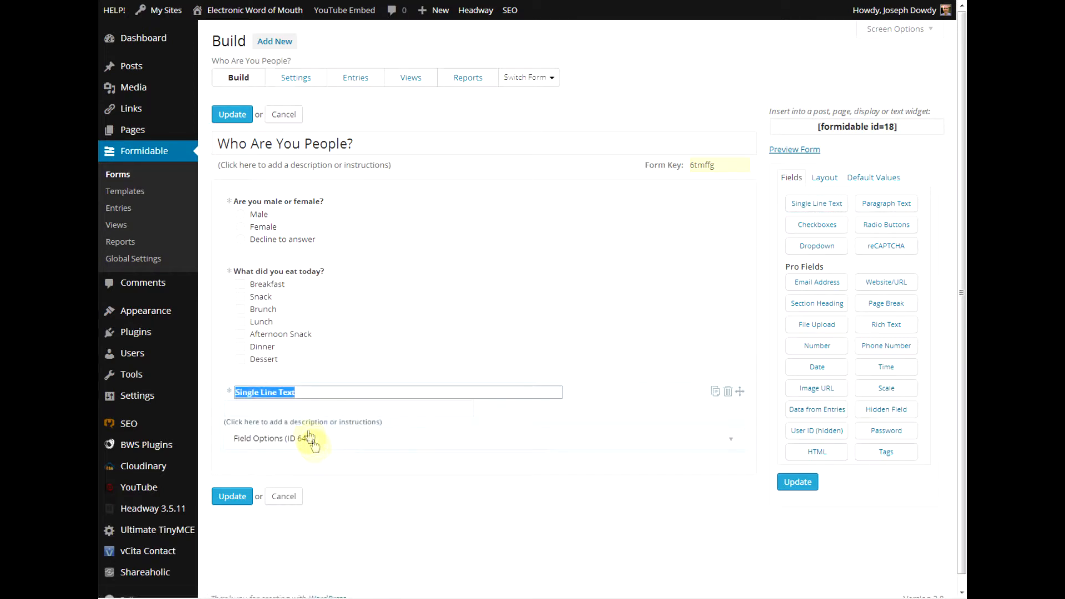
text(What Is Yo)
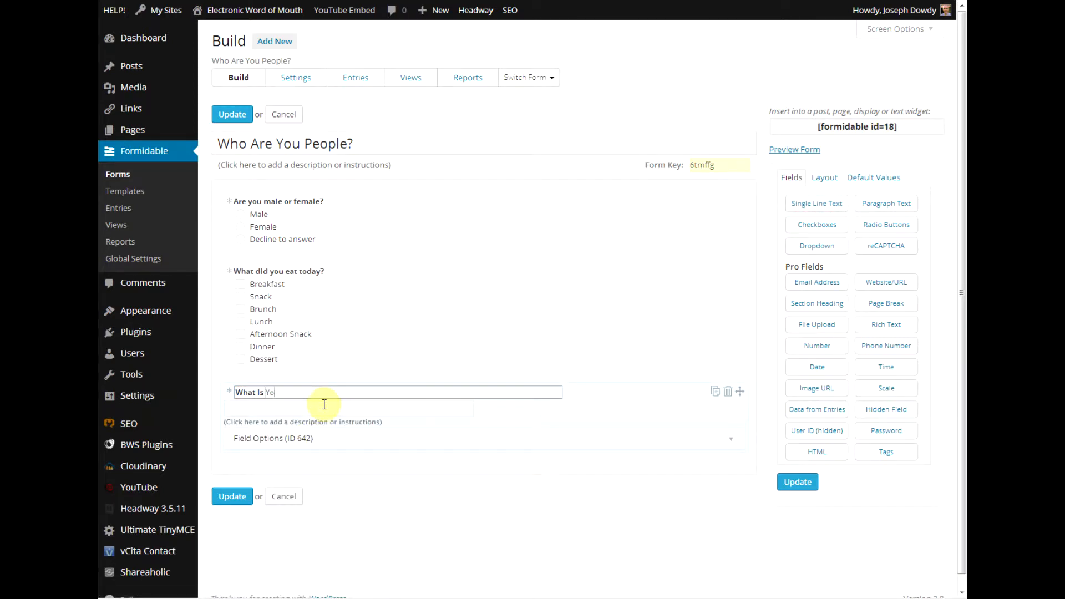
key(BackSpace)
key(BackSpace)
key(BackSpace)
key(BackSpace)
key(BackSpace)
key(BackSpace)
key(BackSpace)
click(325, 404)
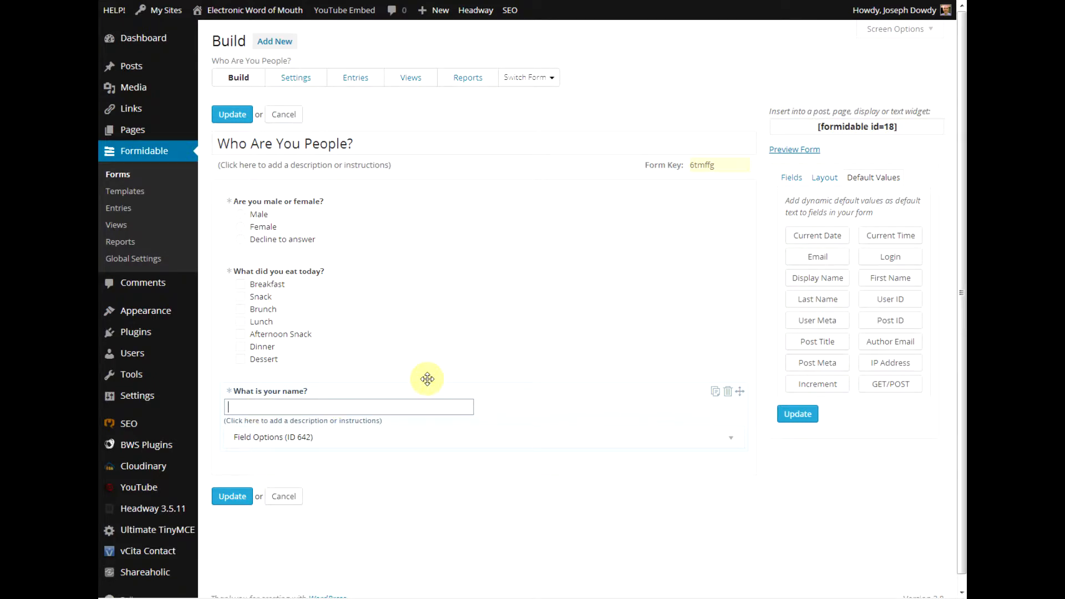
Describe it as 'Please put your full name without abbreviations.' and preview the form in a new tab.
click(257, 420)
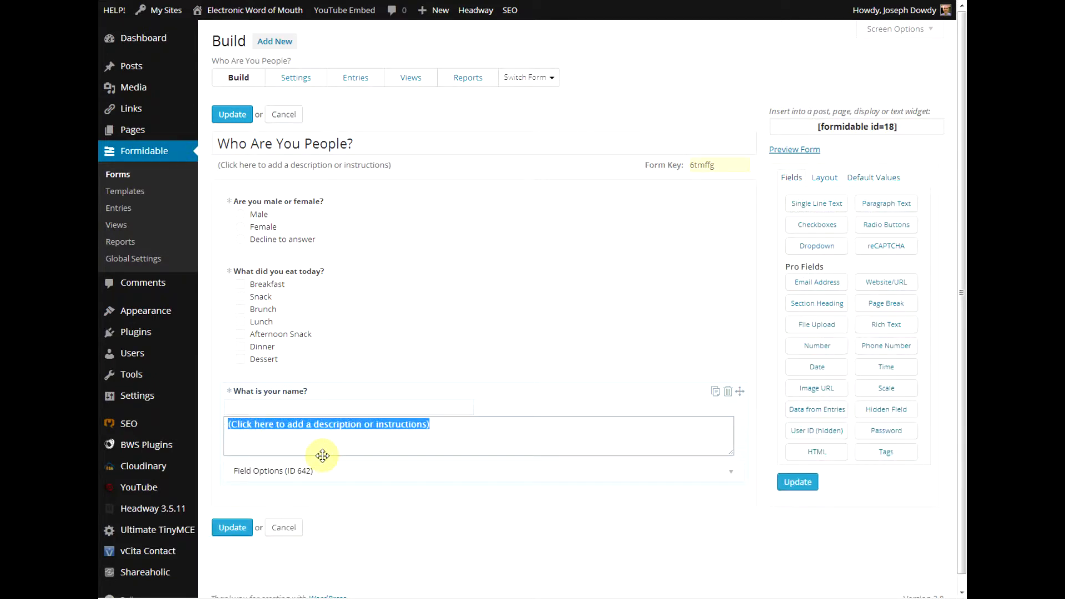
text(Please put your full name without abbrev)
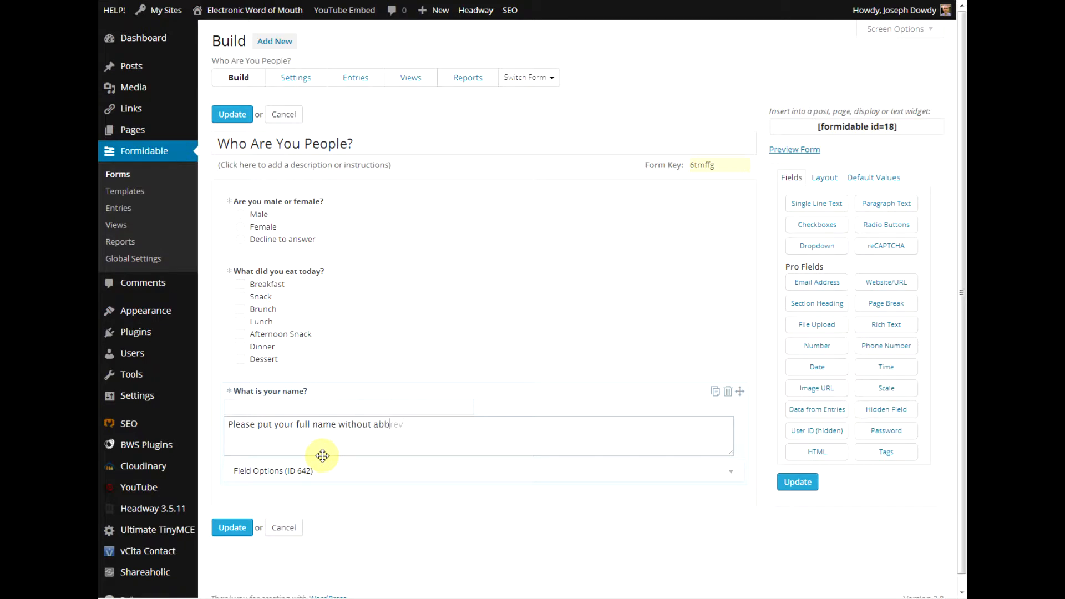
text(iations.)
click(732, 522)
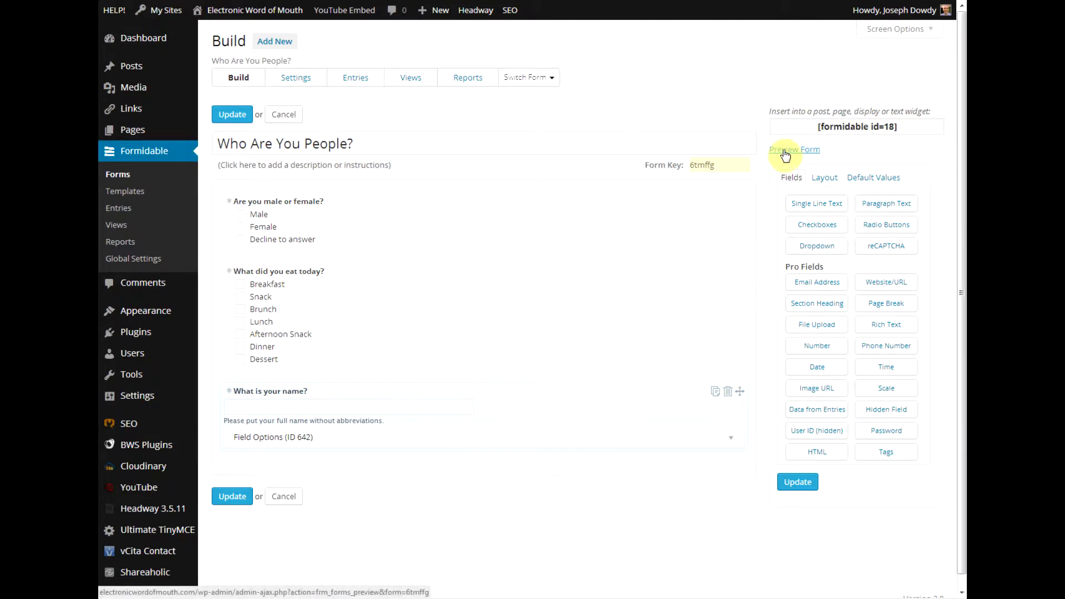
right_click(785, 155)
click(828, 156)
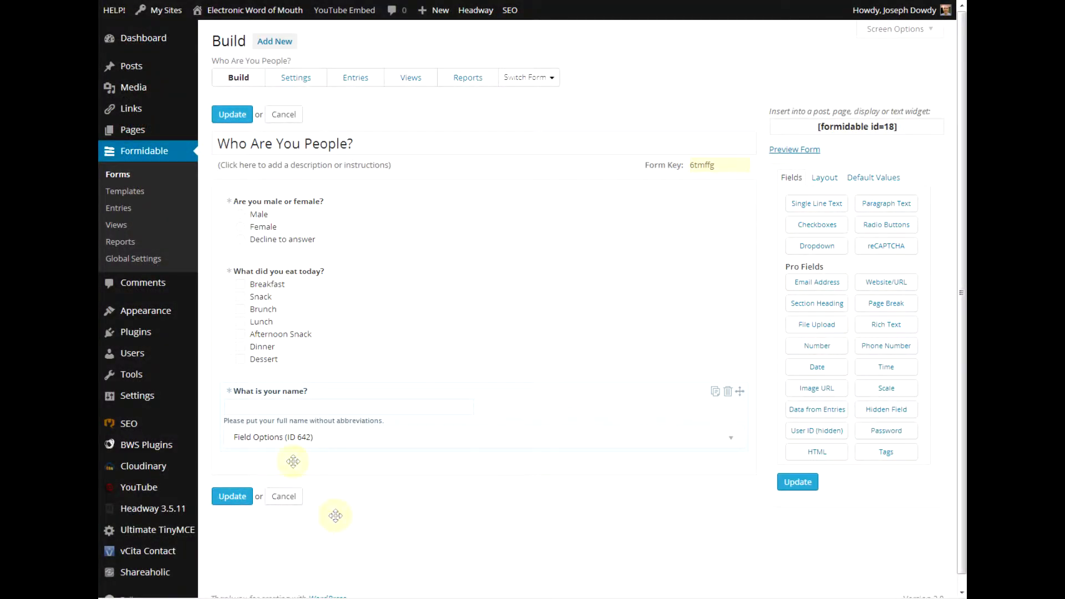
Add a Paragraph Text question labelled 'Please tell us about yourself.' below the name question.
click(876, 205)
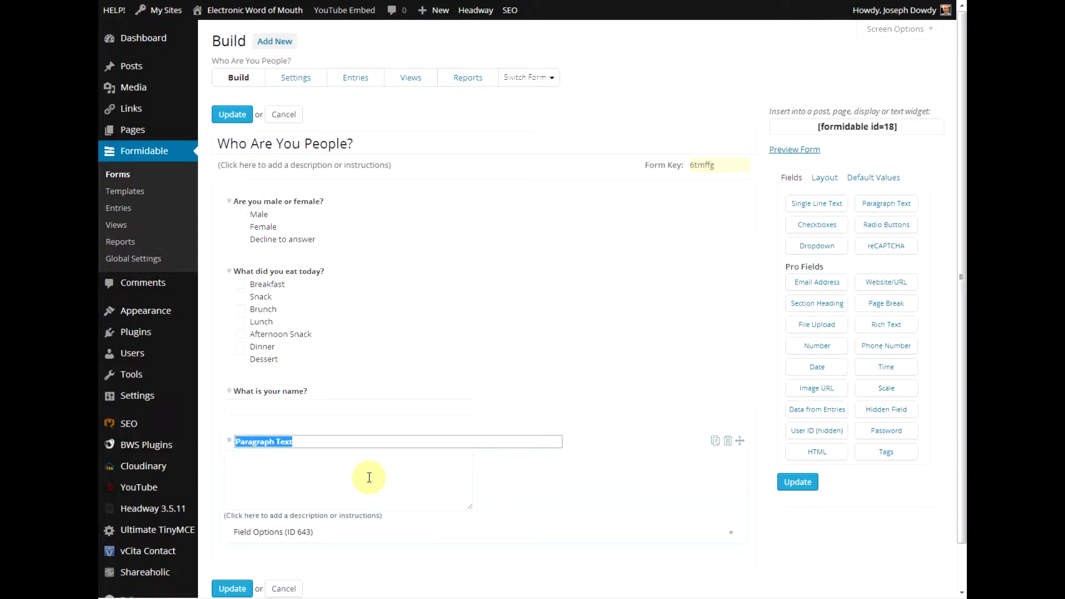
text(Please tell us about yourself.)
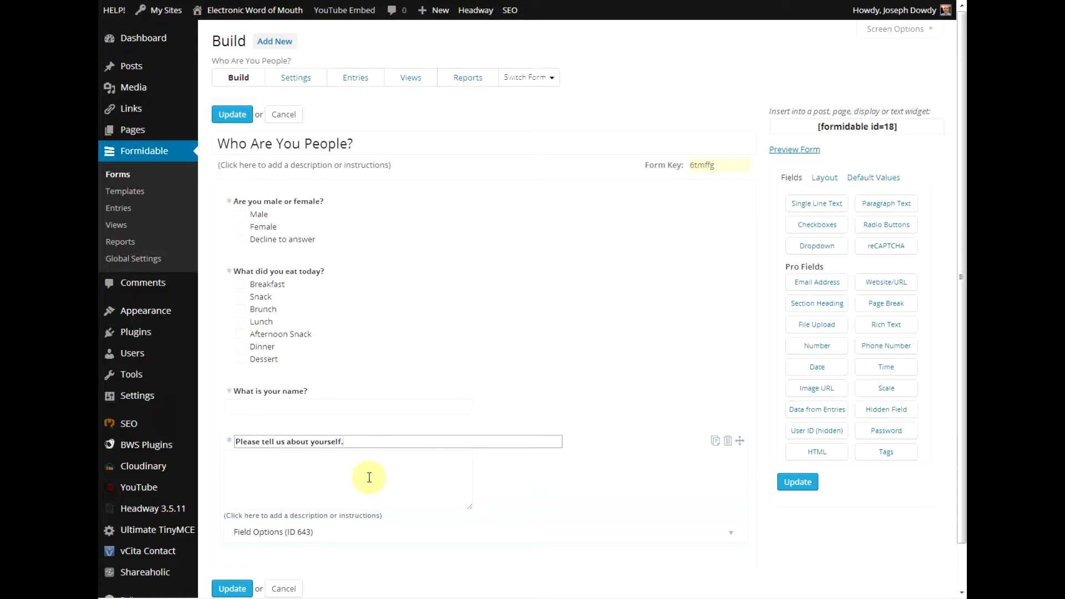
click(369, 477)
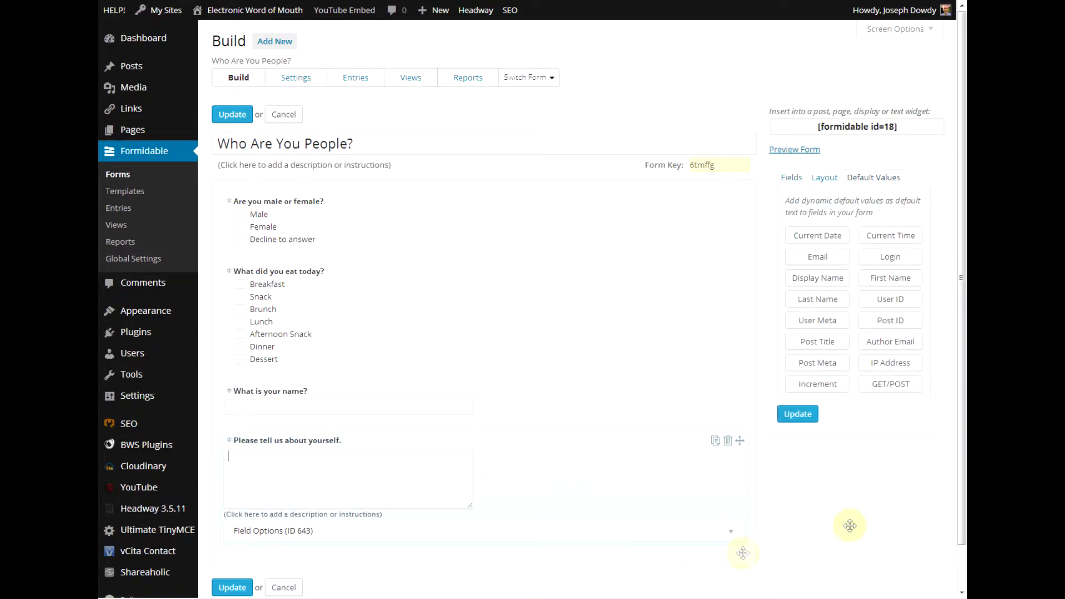
scroll(844, 523, down, 2)
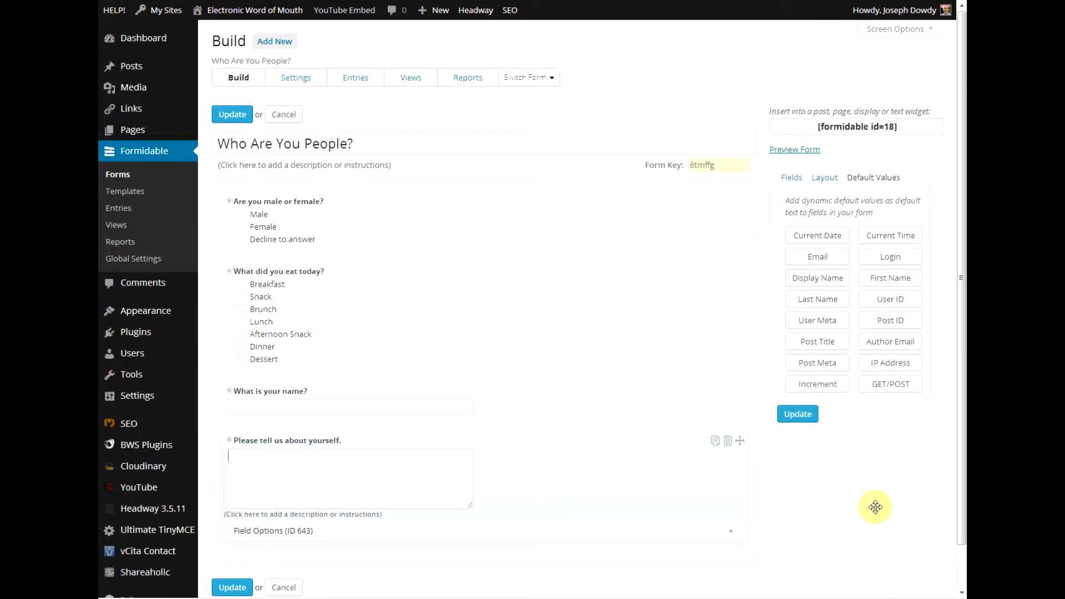
click(792, 178)
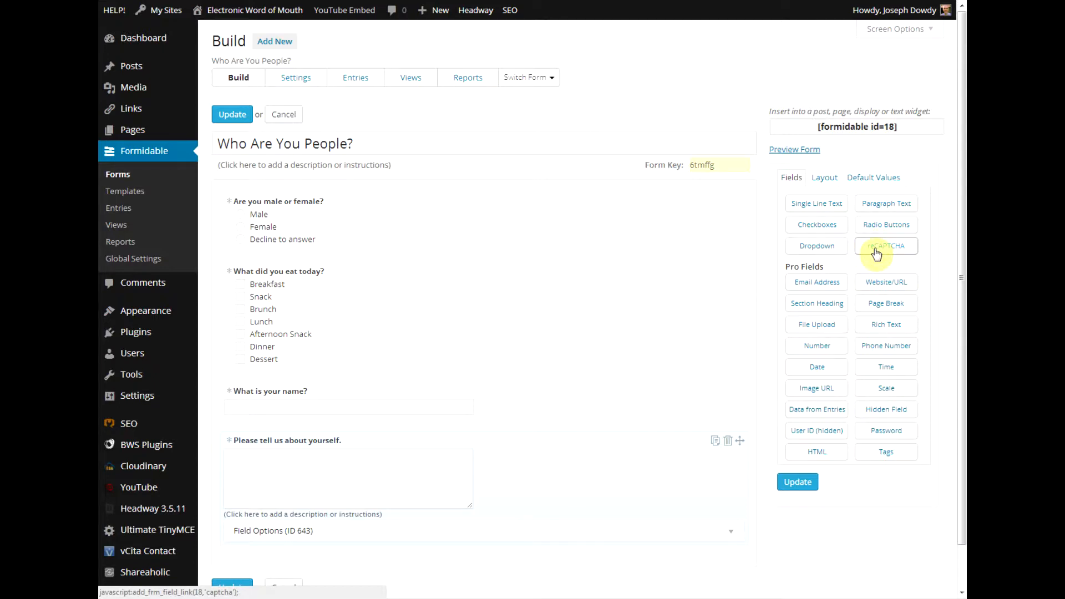
scroll(930, 274, down, 1)
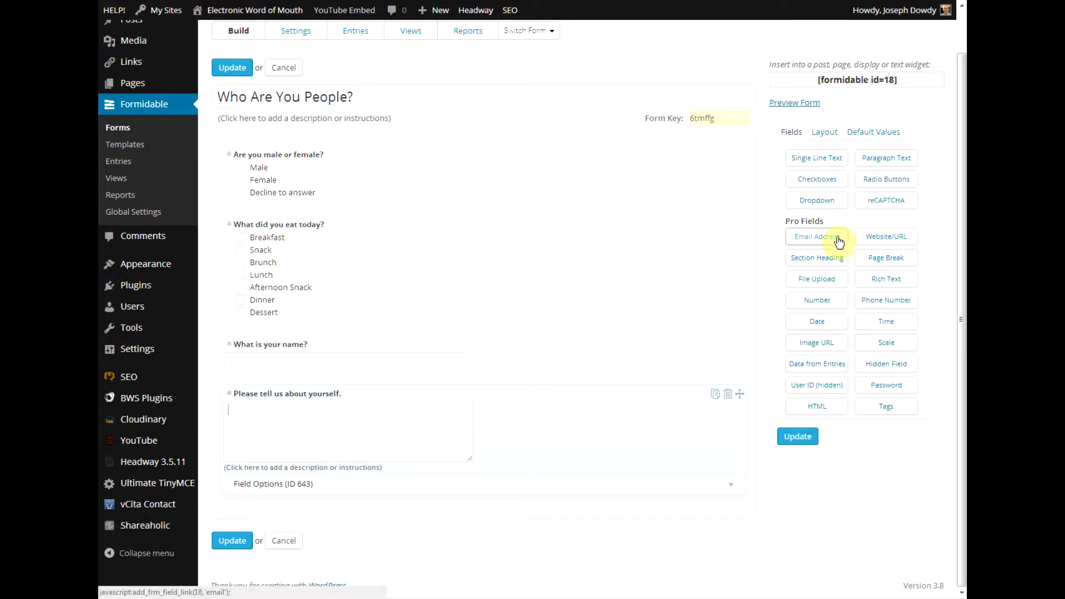
Add an Email Address field below the paragraph question, keeping its default 'Email Address' label.
click(796, 243)
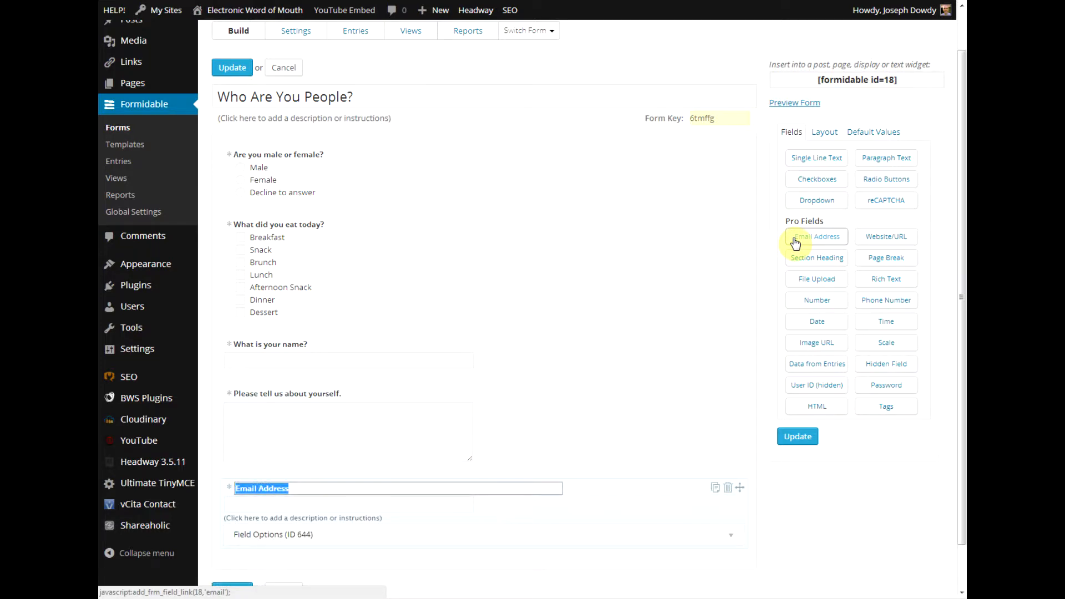
text(Who)
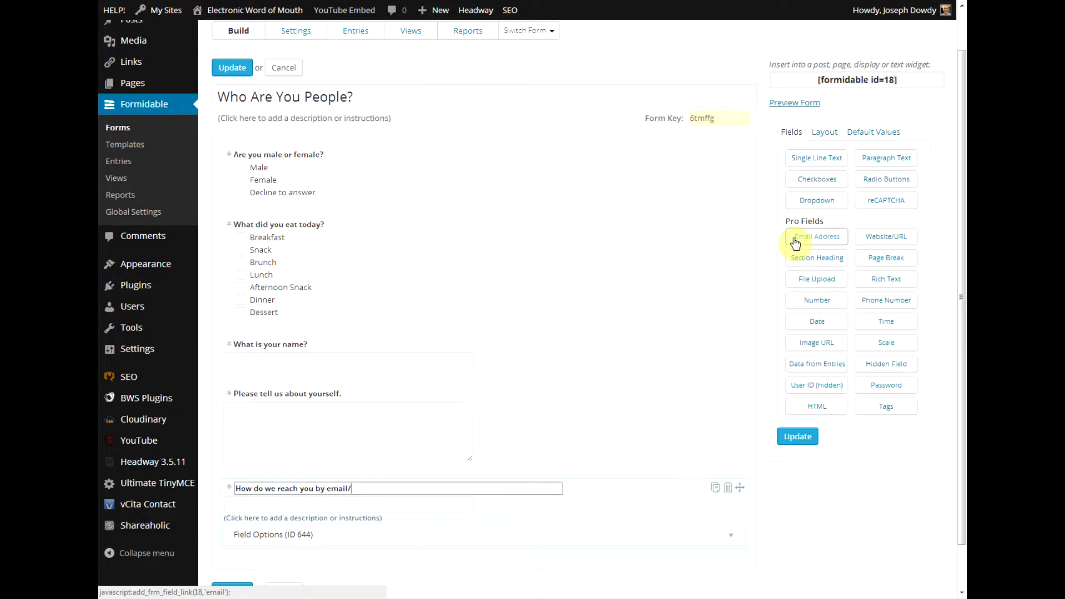
key(BackSpace)
key(BackSpace)
key(BackSpace)
key(BackSpace)
key(BackSpace)
key(BackSpace)
key(BackSpace)
key(BackSpace)
key(BackSpace)
key(BackSpace)
key(BackSpace)
key(BackSpace)
key(BackSpace)
key(BackSpace)
key(BackSpace)
key(BackSpace)
key(BackSpace)
key(BackSpace)
key(BackSpace)
key(BackSpace)
click(213, 468)
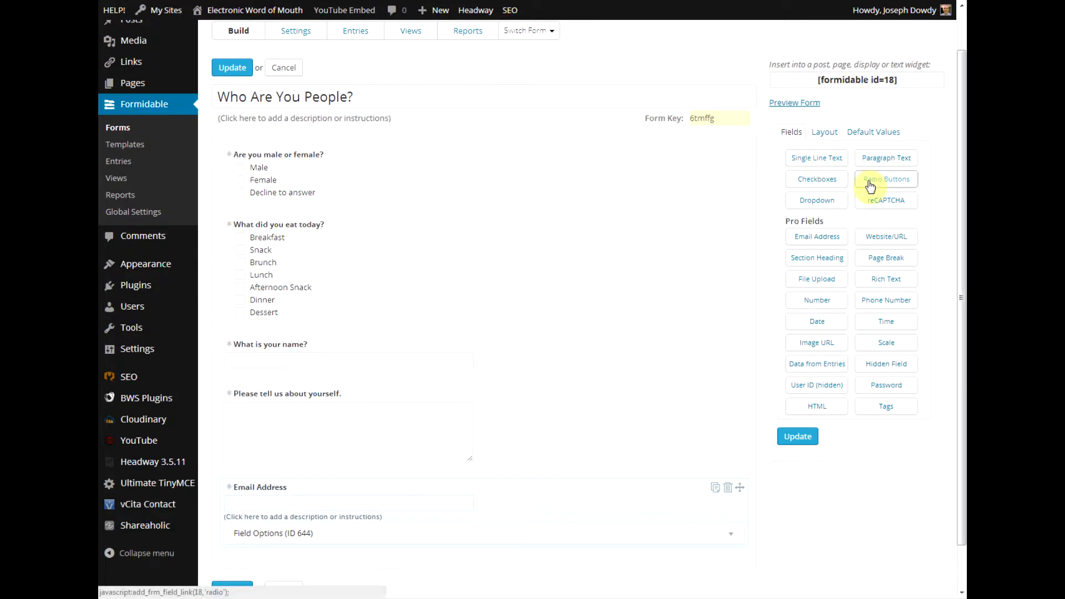
Add a radio question 'How do you prefer to be reached?' above Email Address with choices Email and Phone.
drag(871, 188, 272, 493)
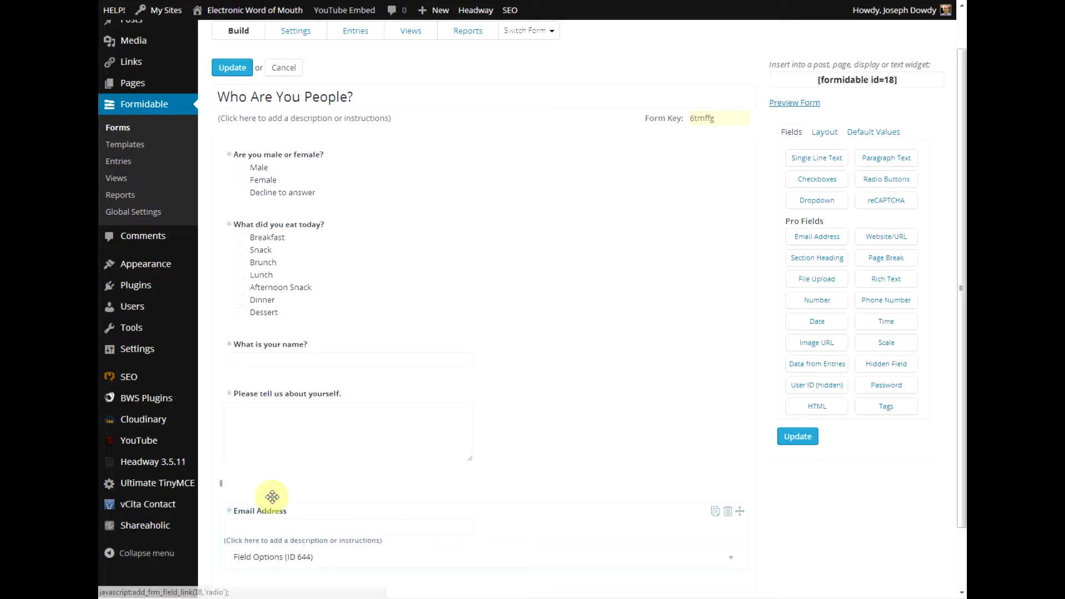
text(How do you prefer to be reached?)
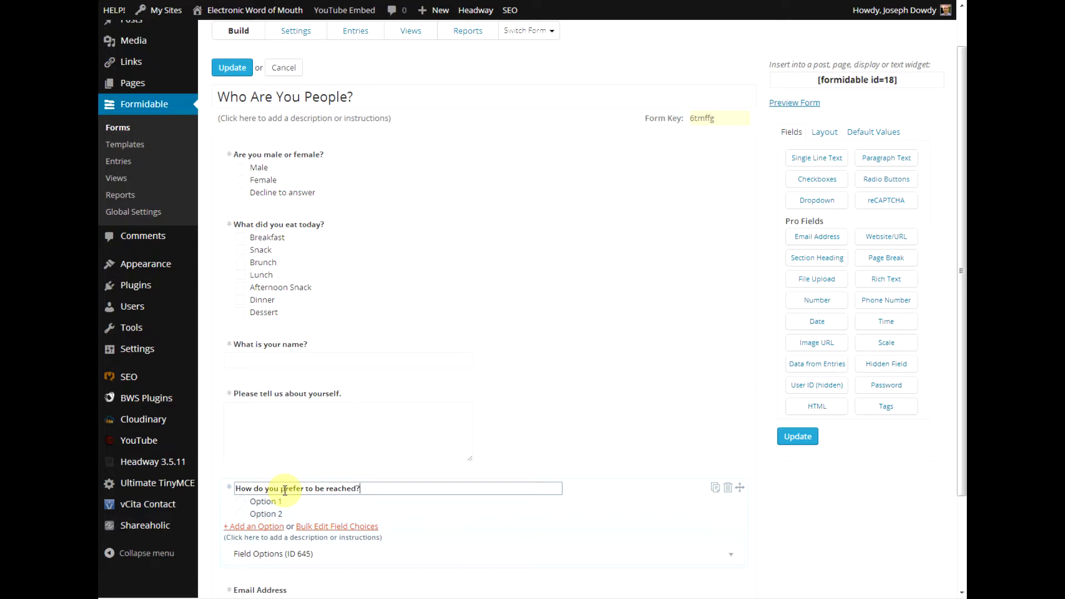
click(268, 501)
text(Email)
click(265, 516)
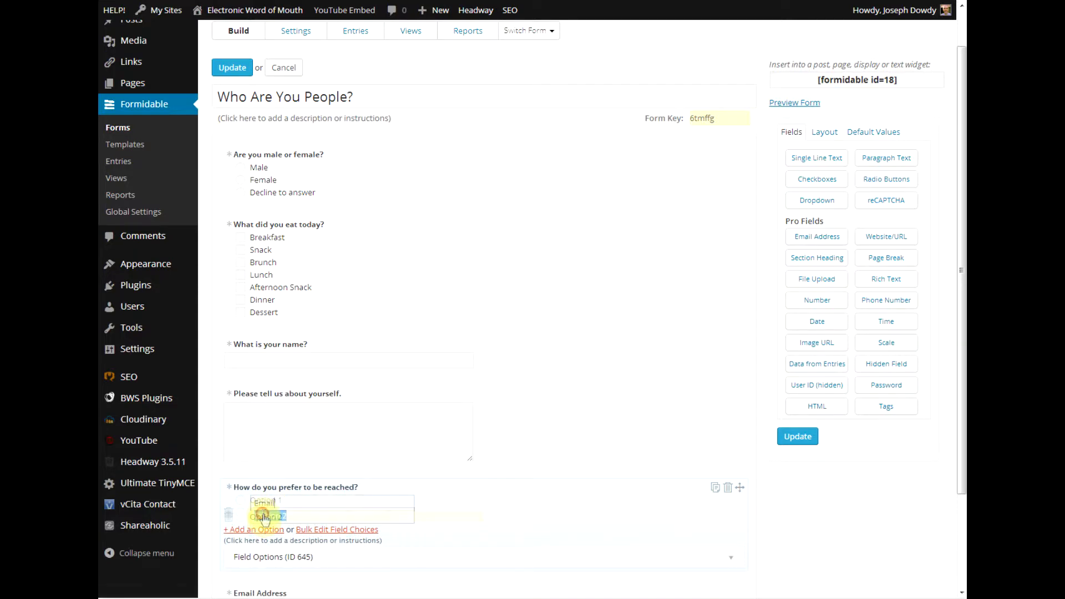
text(Phone)
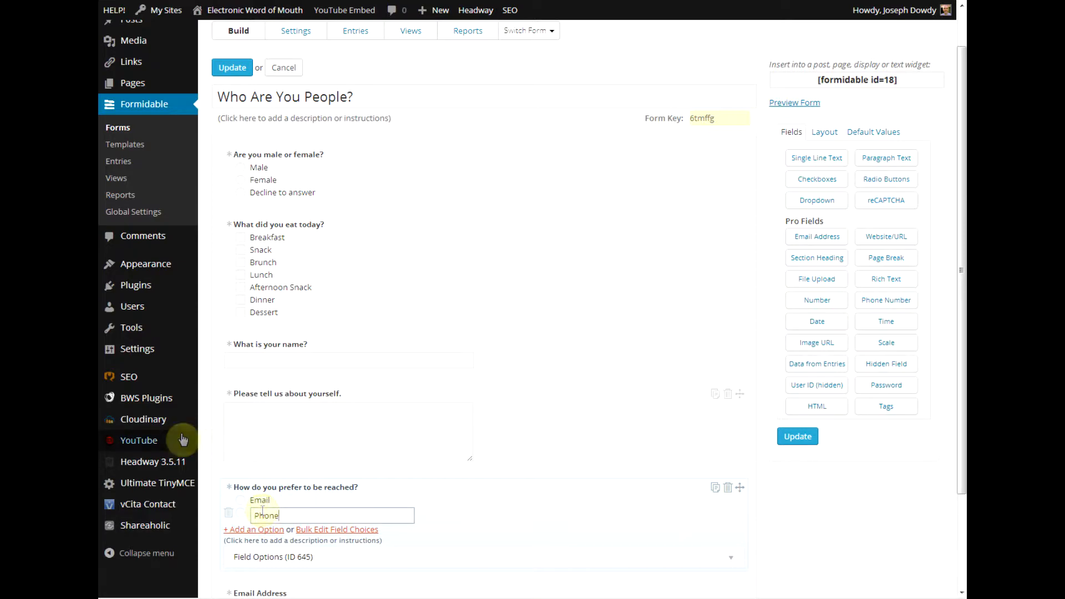
click(218, 372)
scroll(218, 373, down, 2)
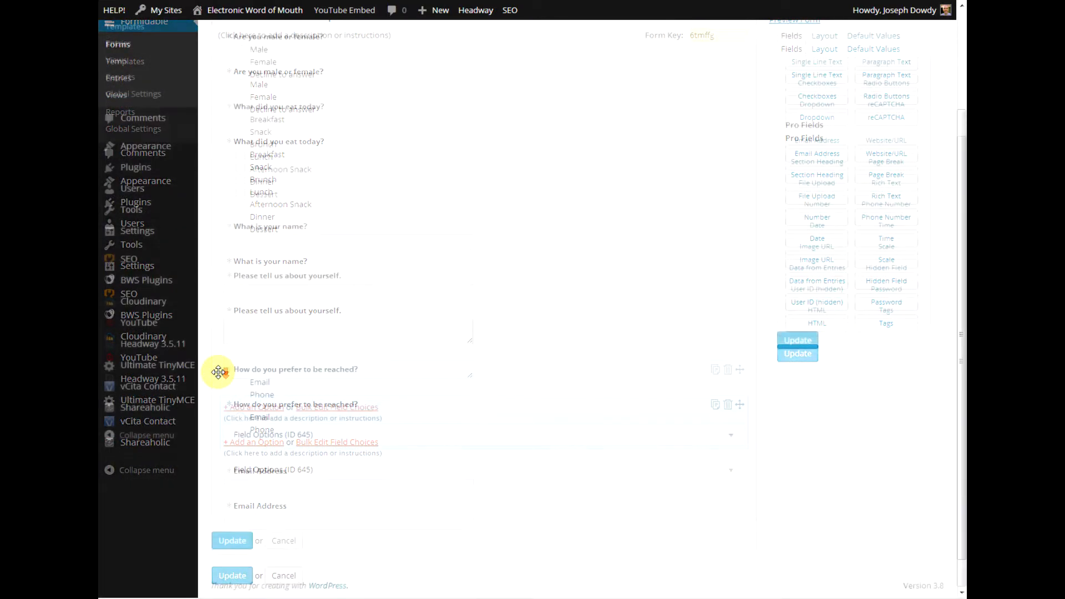
click(529, 496)
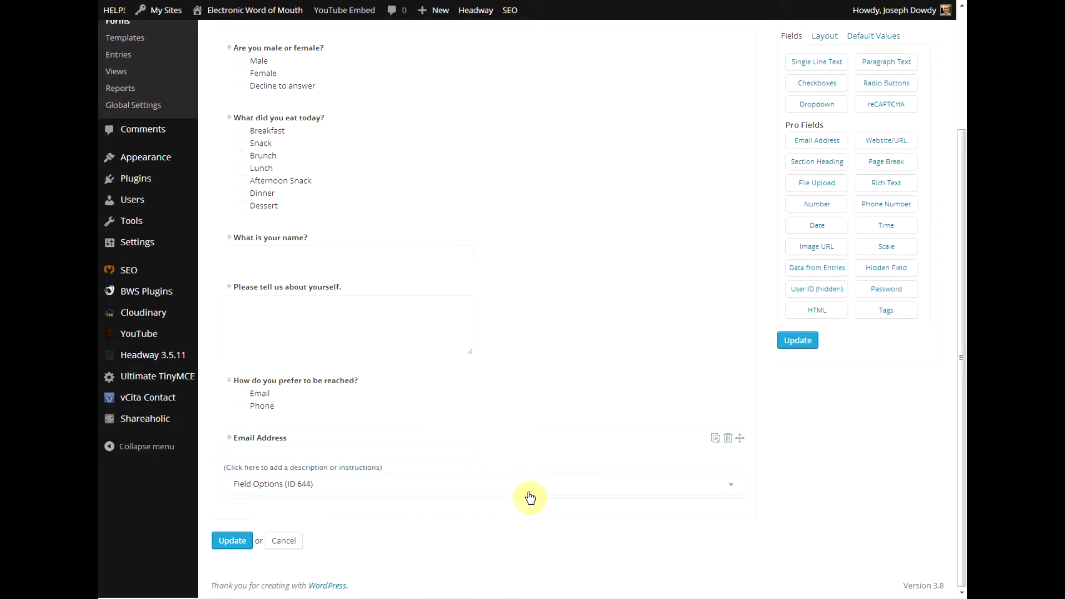
Give Email Address a Show rule: 'How do you prefer to be reached?' is equal to Email.
click(324, 492)
scroll(322, 488, down, 4)
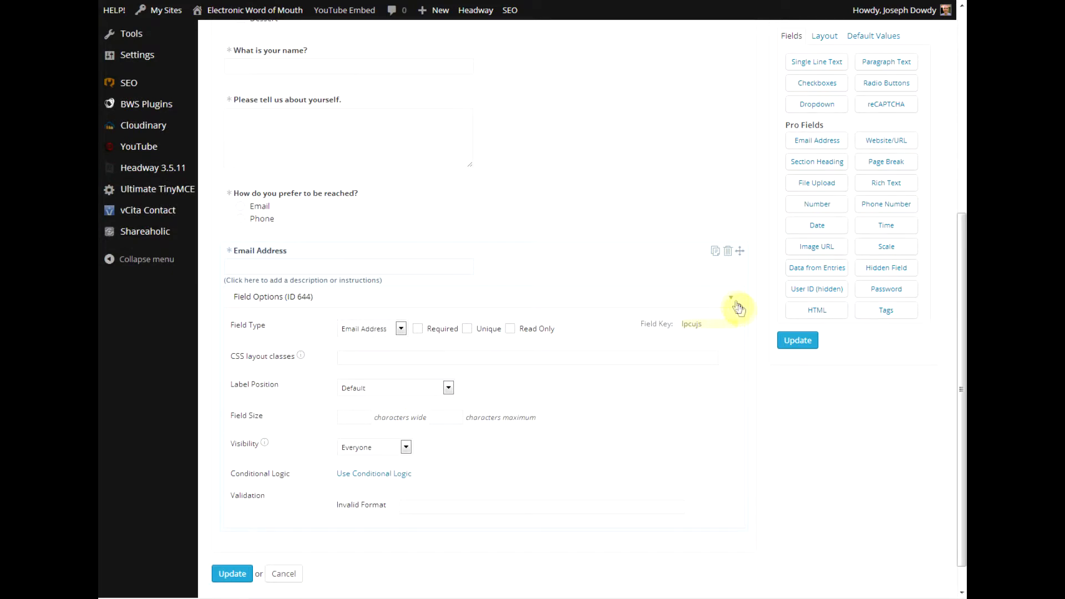
click(732, 300)
click(732, 492)
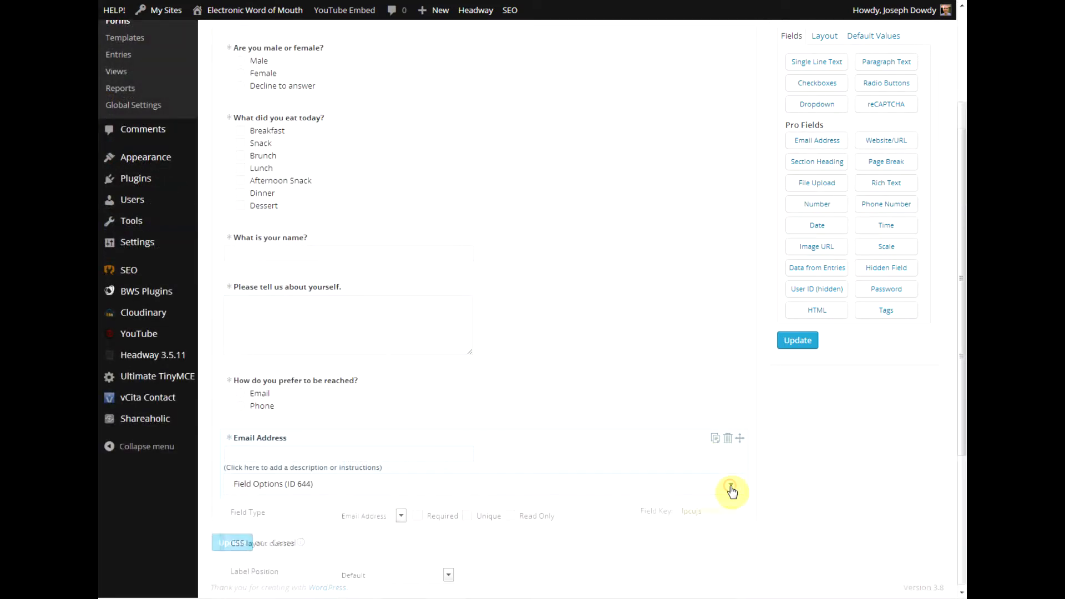
scroll(732, 488, down, 4)
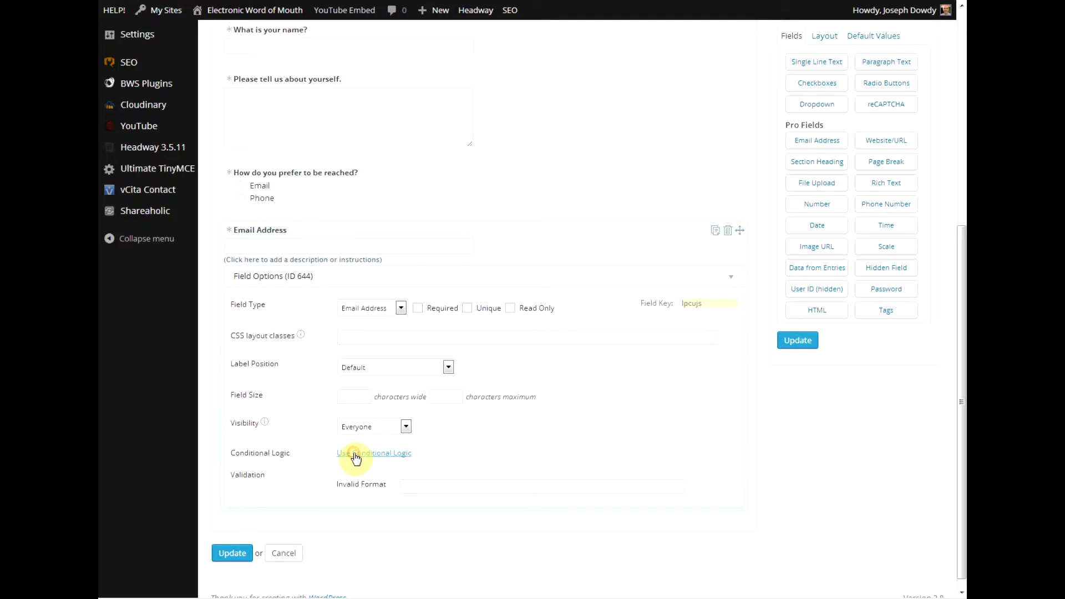
click(355, 455)
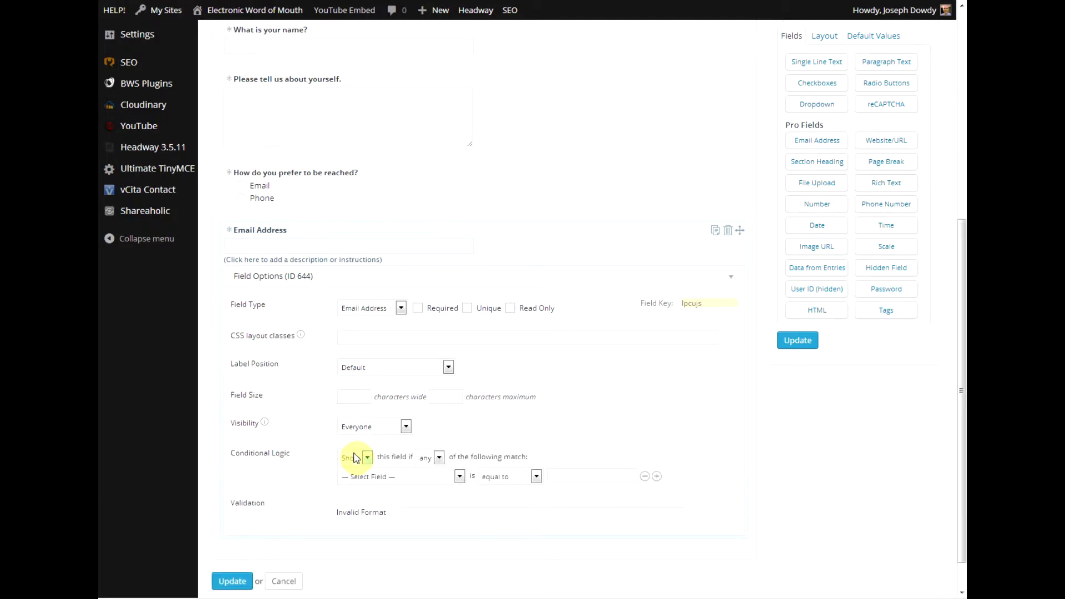
click(378, 481)
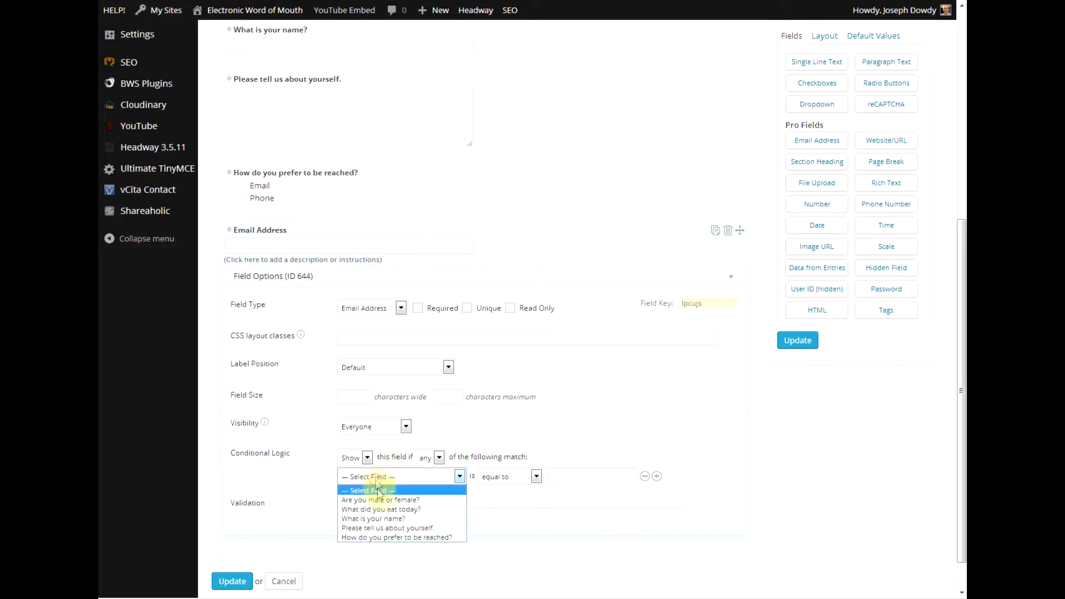
click(356, 537)
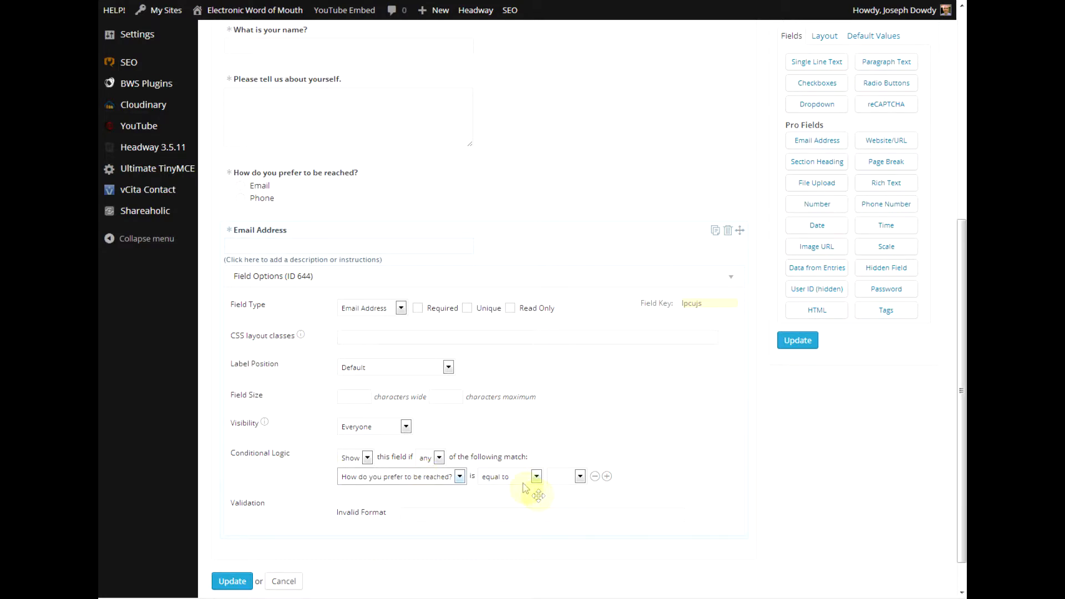
click(567, 477)
click(561, 496)
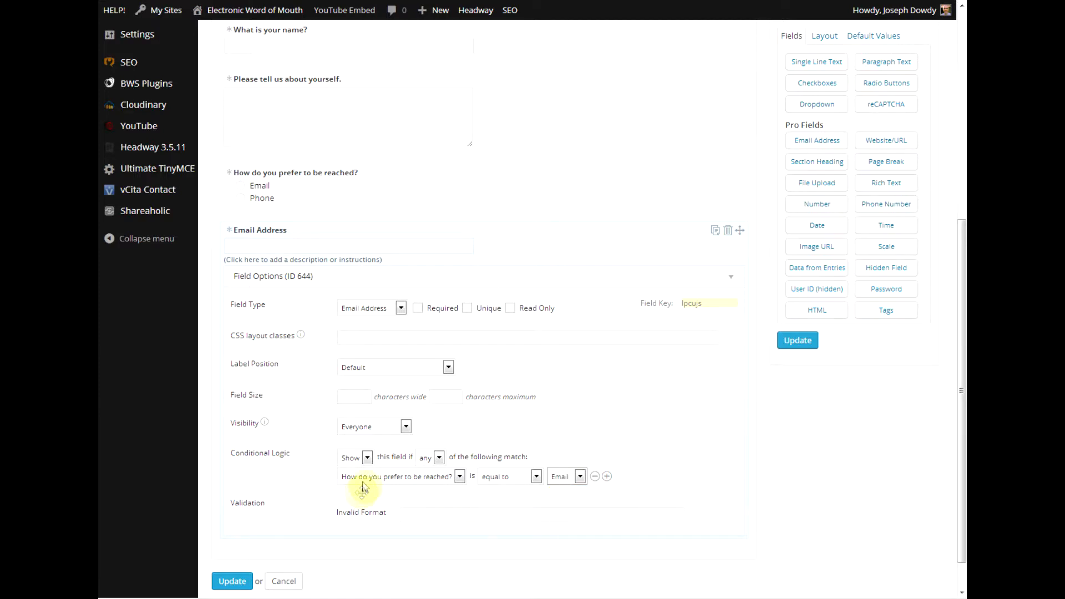
click(366, 458)
click(362, 469)
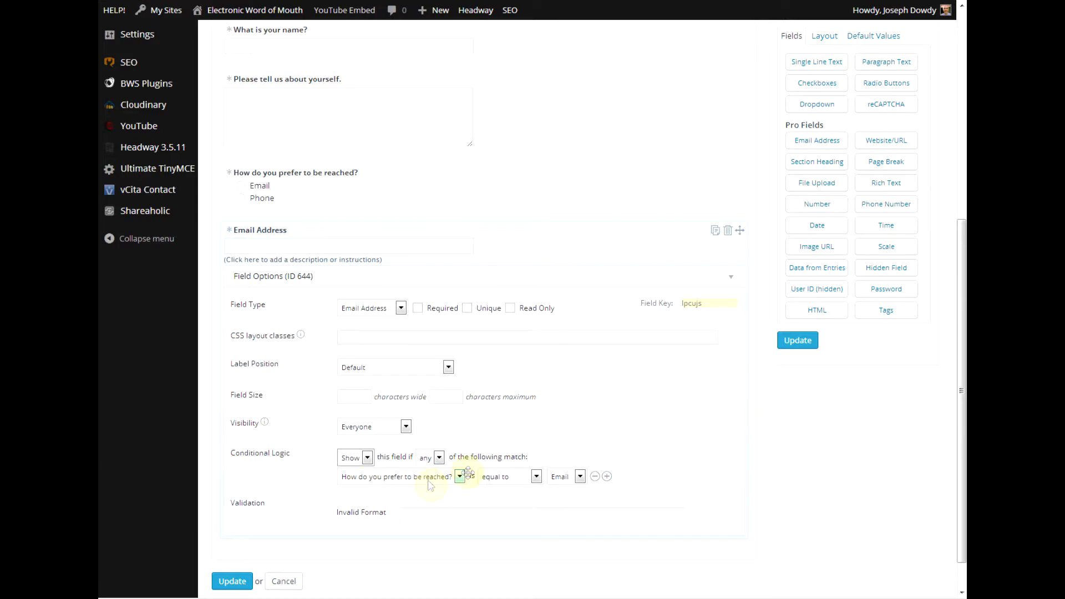
Save the form changes with Update.
click(236, 581)
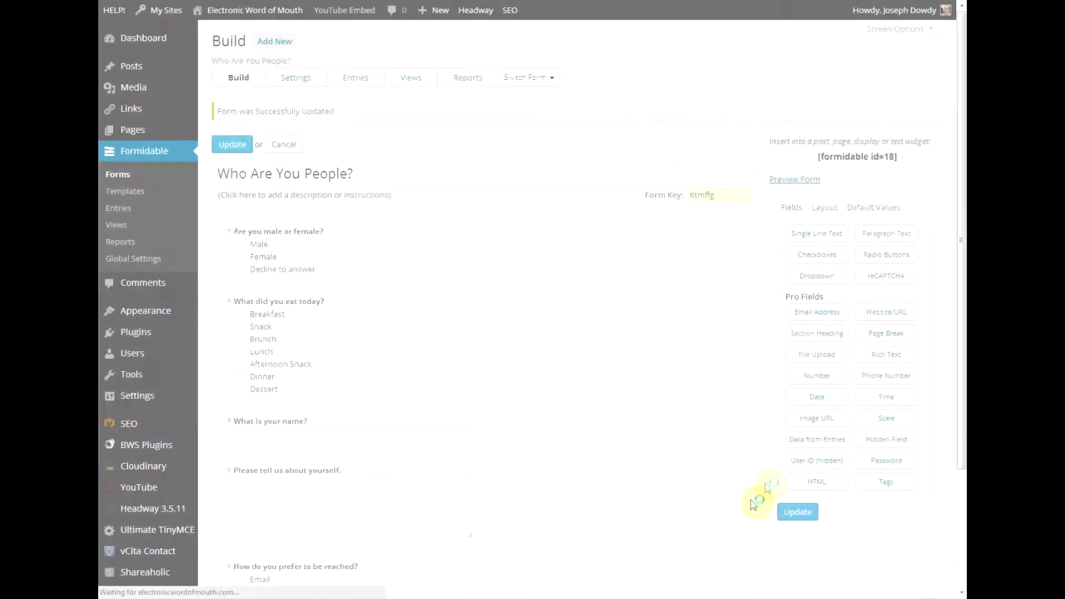
scroll(766, 489, down, 2)
scroll(766, 488, up, 1)
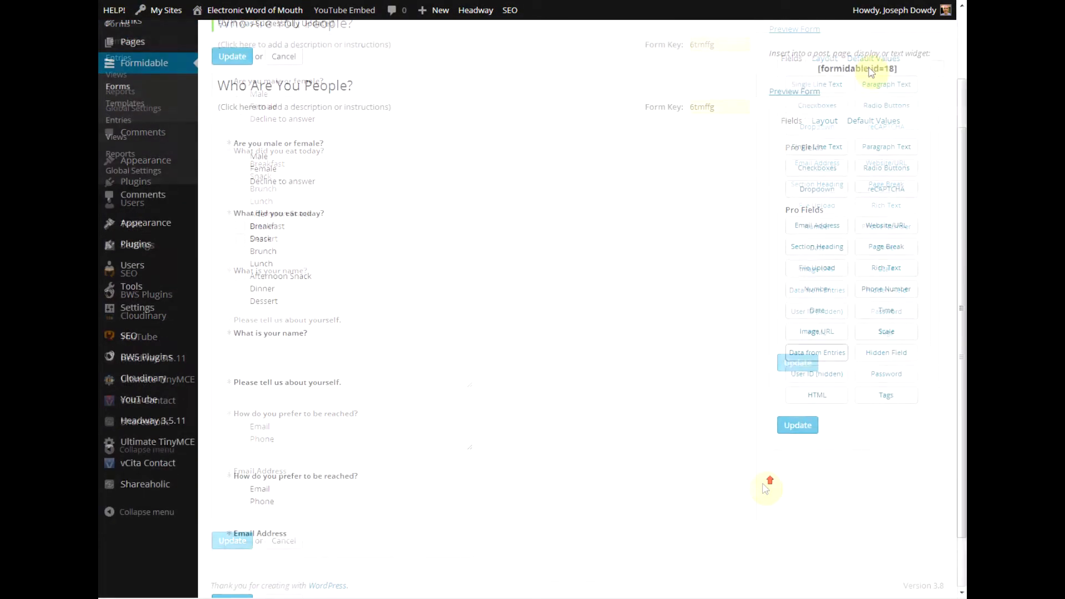
Preview the form, toggling Email and Phone to check that Email Address appears only for Email.
click(794, 99)
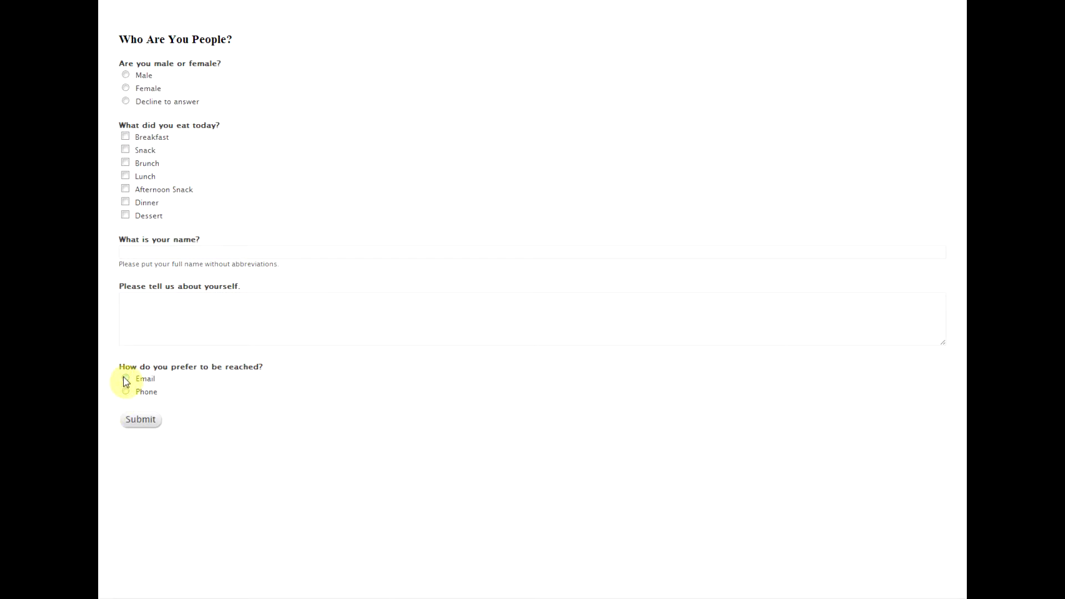
click(126, 379)
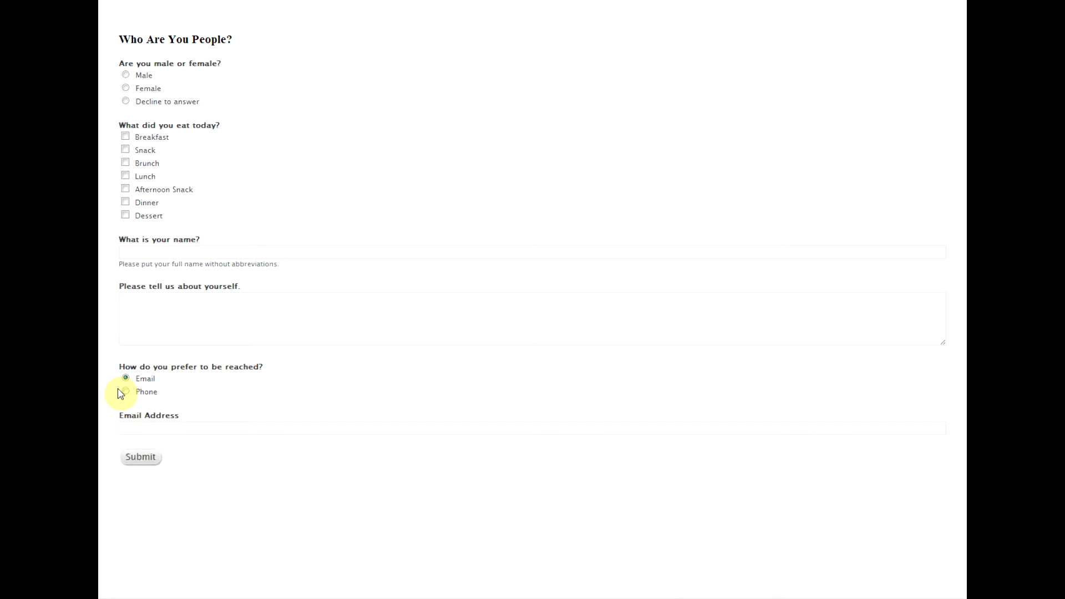
click(126, 393)
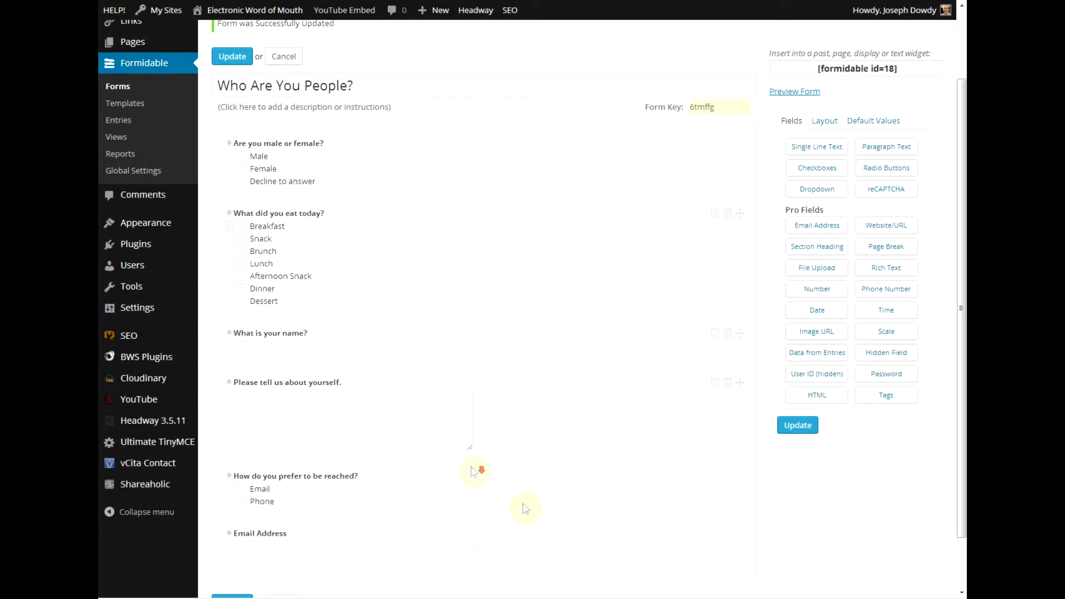
Add a Phone Number field above Email Address.
scroll(527, 505, down, 2)
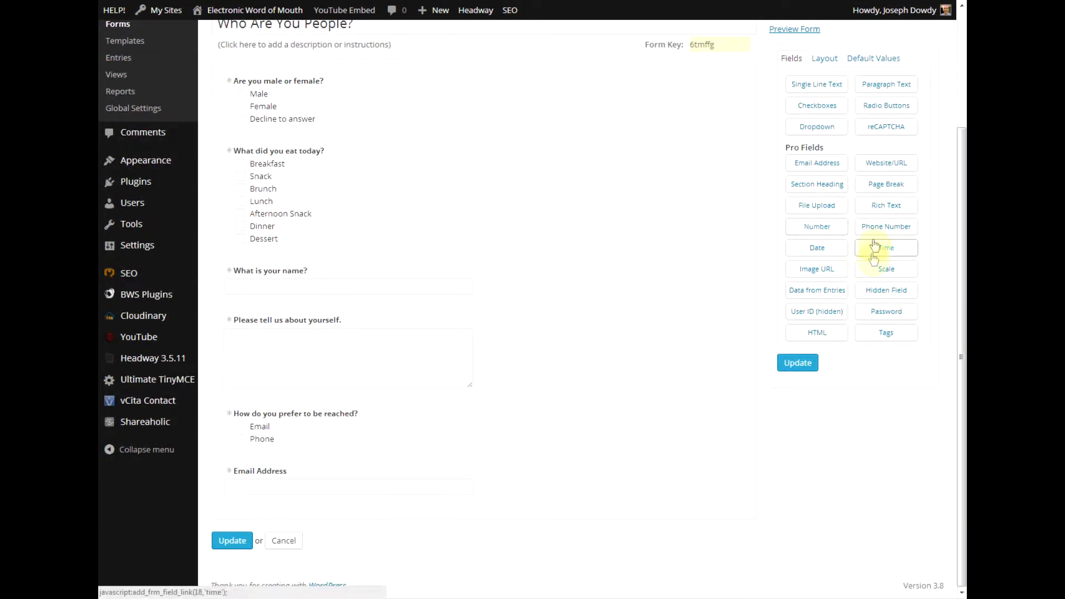
drag(878, 231, 319, 504)
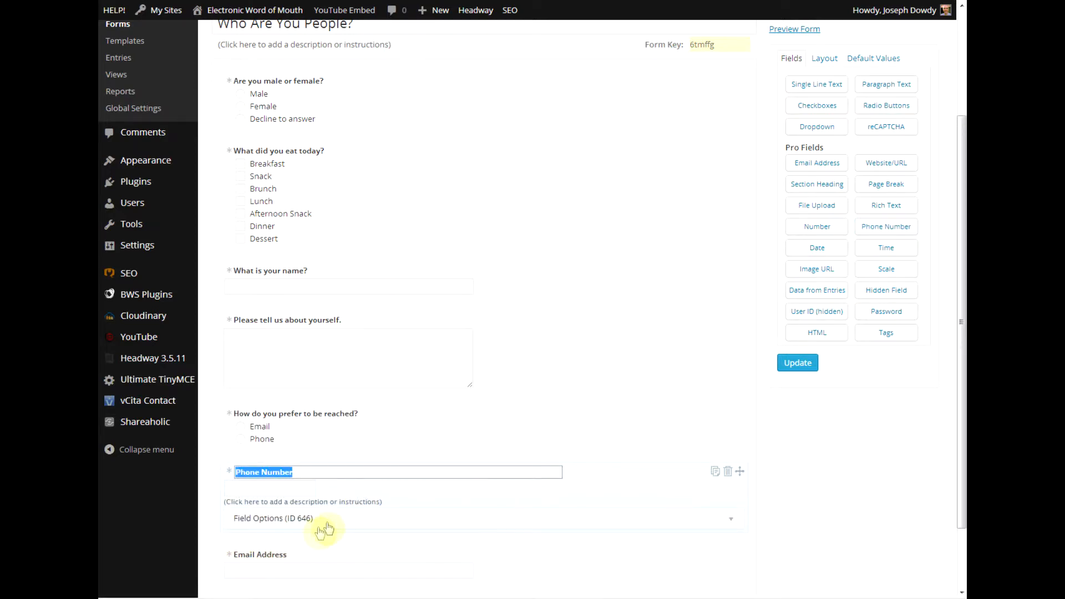
click(324, 527)
Show Phone Number only when 'How do you prefer to be reached?' equals Phone, and save the form.
scroll(328, 519, down, 2)
scroll(328, 519, down, 4)
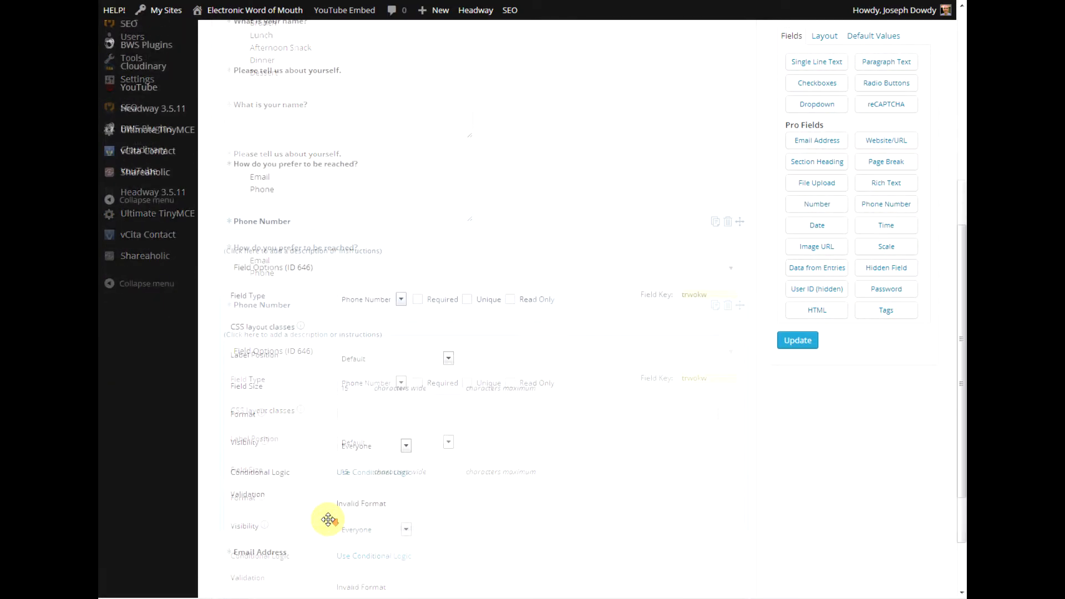
click(376, 415)
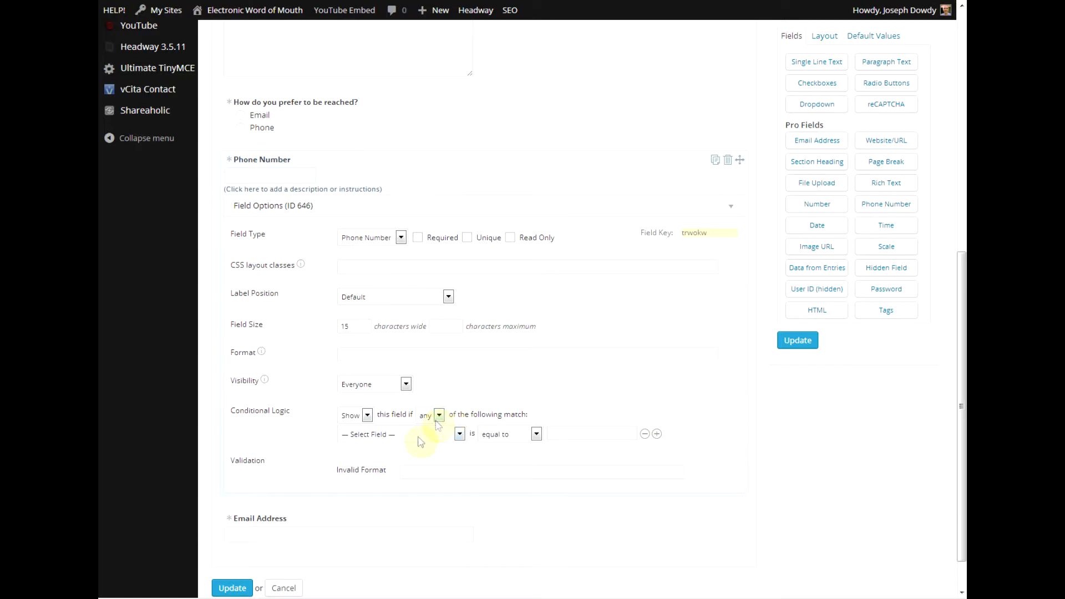
click(419, 438)
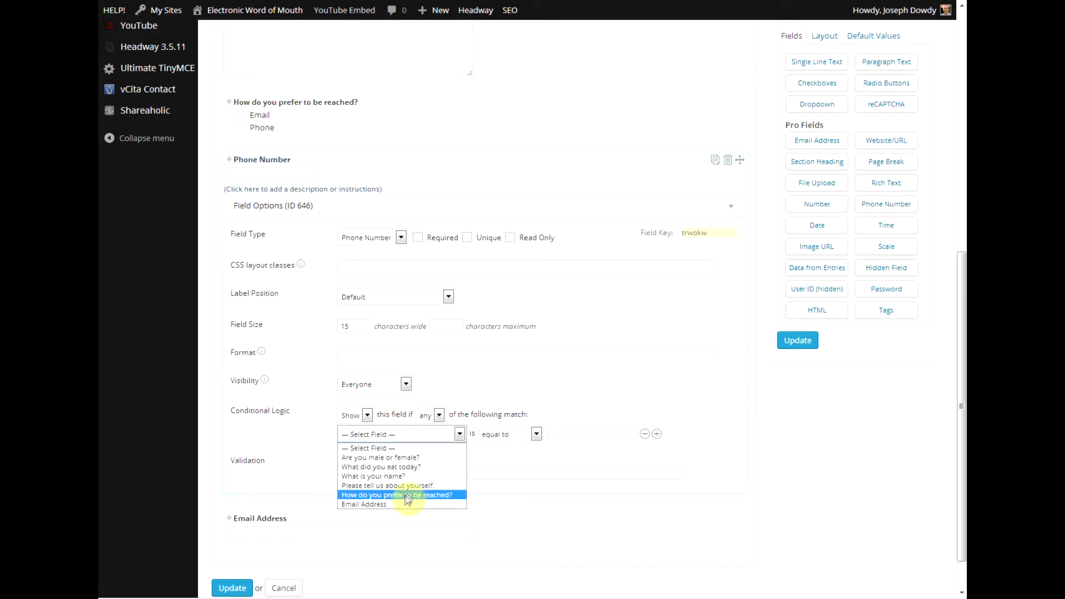
click(408, 496)
click(562, 438)
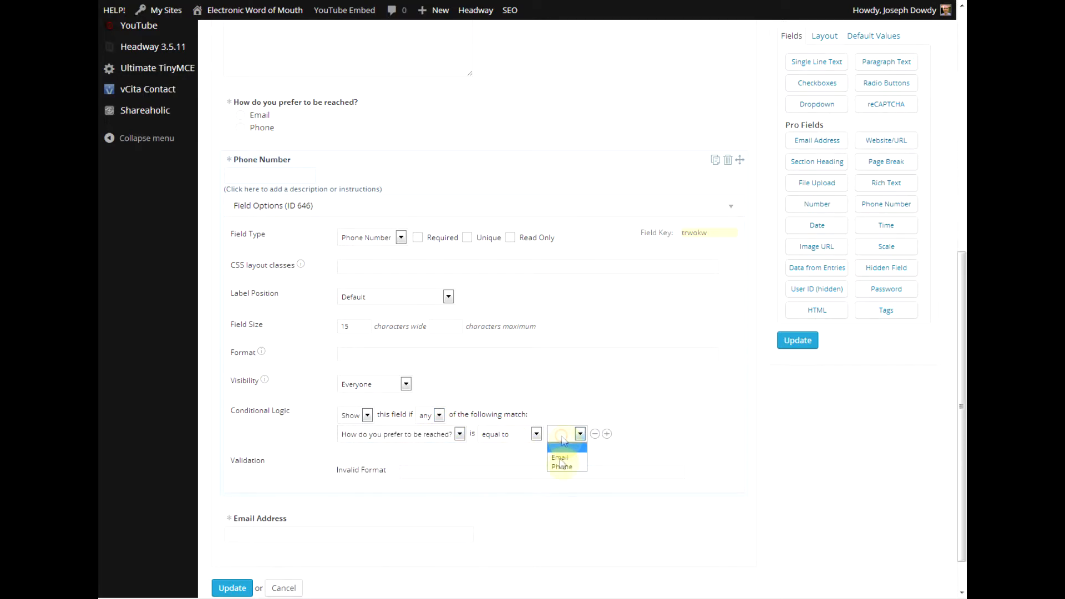
click(562, 466)
click(788, 349)
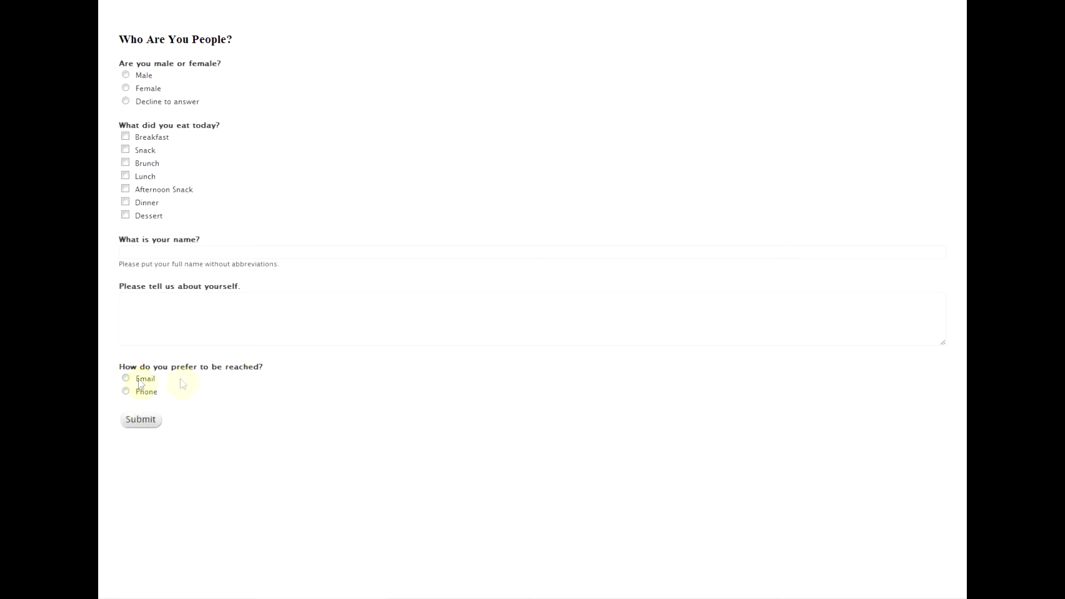
In the preview, switch between Email and Phone to confirm each reveals its own contact field.
click(126, 379)
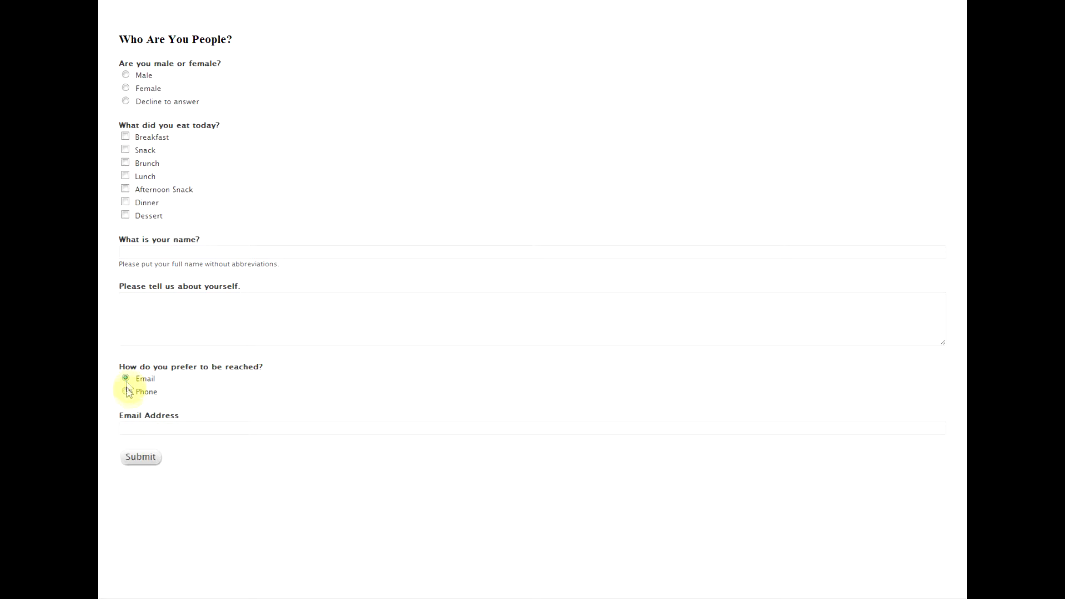
click(126, 391)
click(126, 379)
click(126, 392)
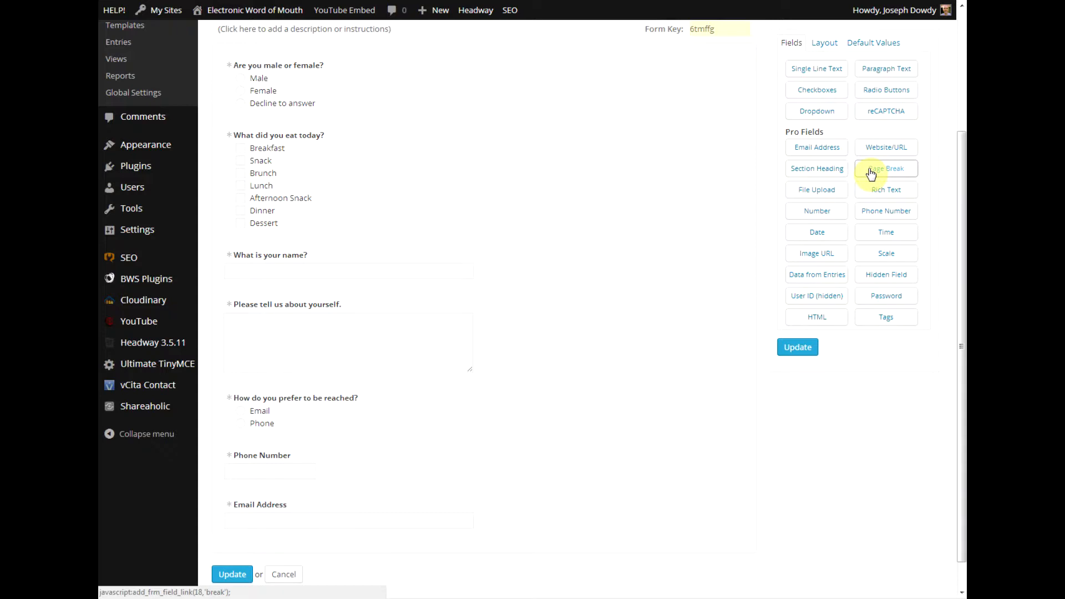
Insert a page break before 'What is your name?' with button text 'More Questions', and save.
drag(868, 175, 311, 264)
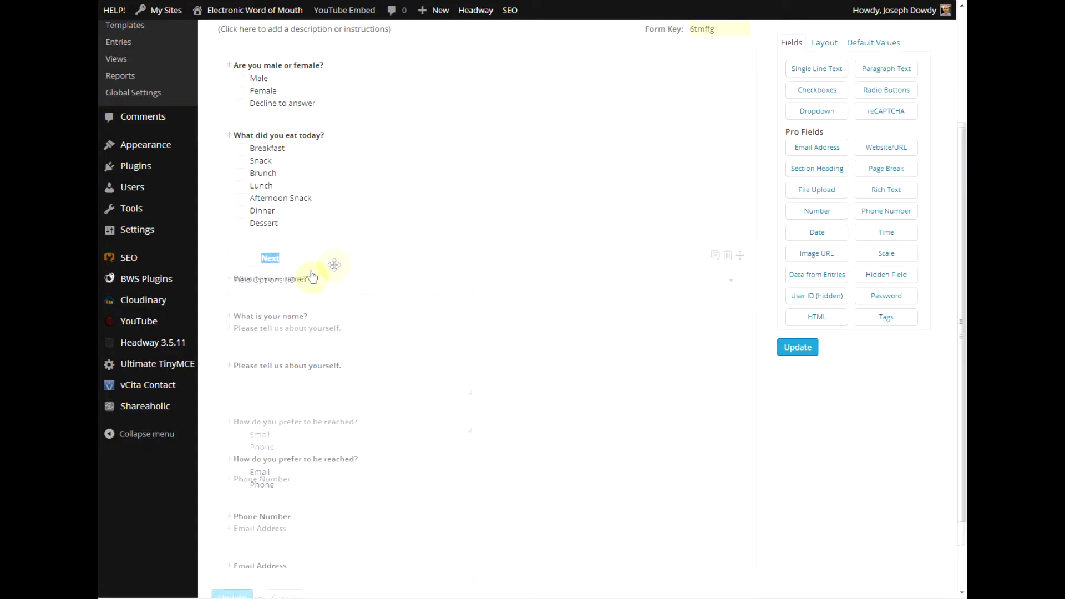
click(267, 259)
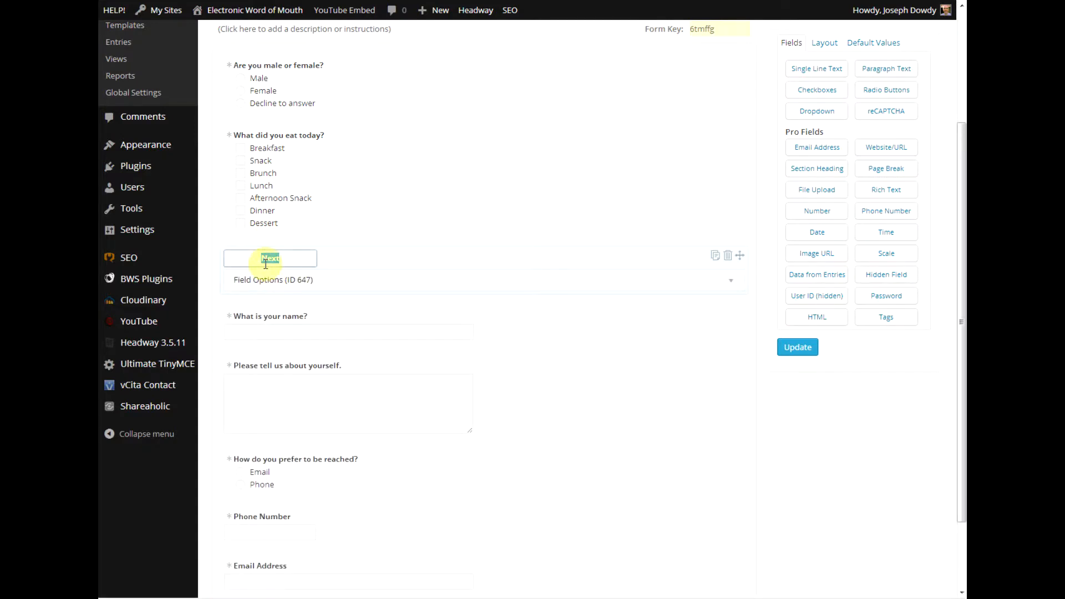
text(More Questions)
click(621, 418)
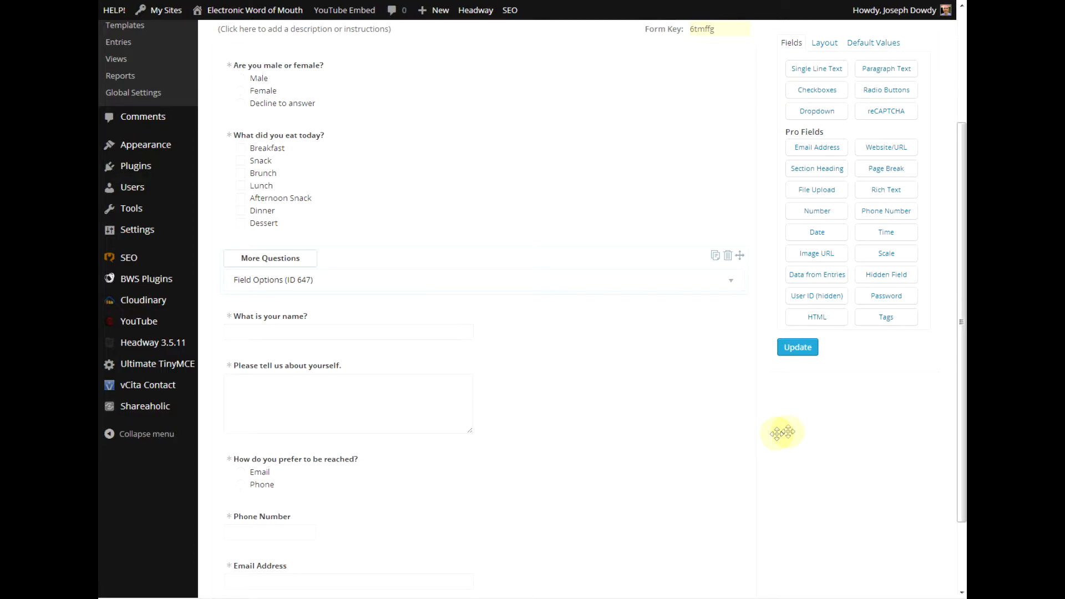
click(806, 352)
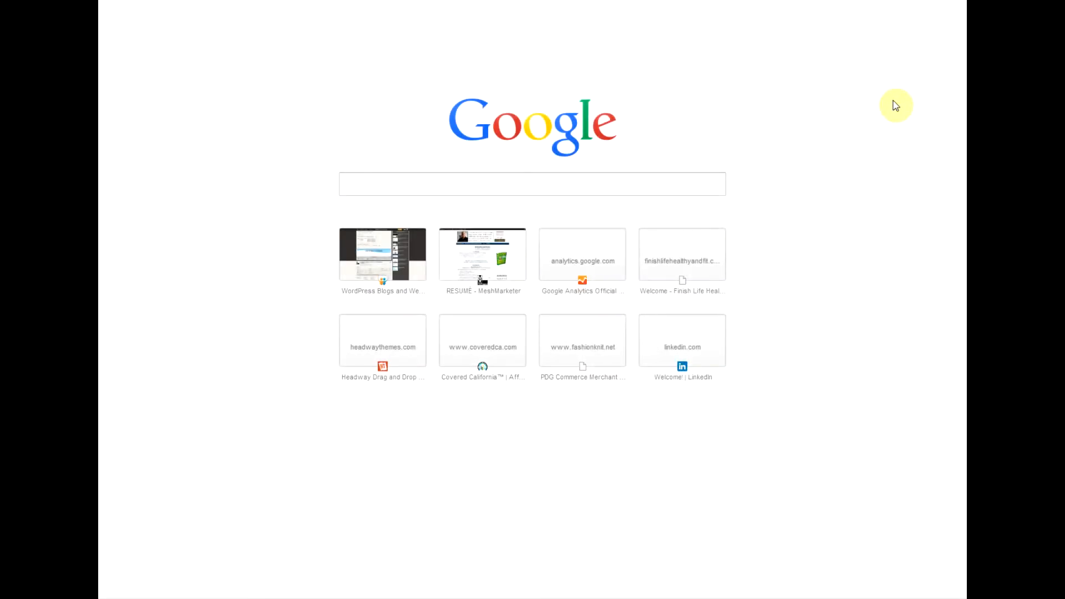
Load the Operation Silver Star site and open the Fight Fat for Vets post down to its sign-up form.
text(ope)
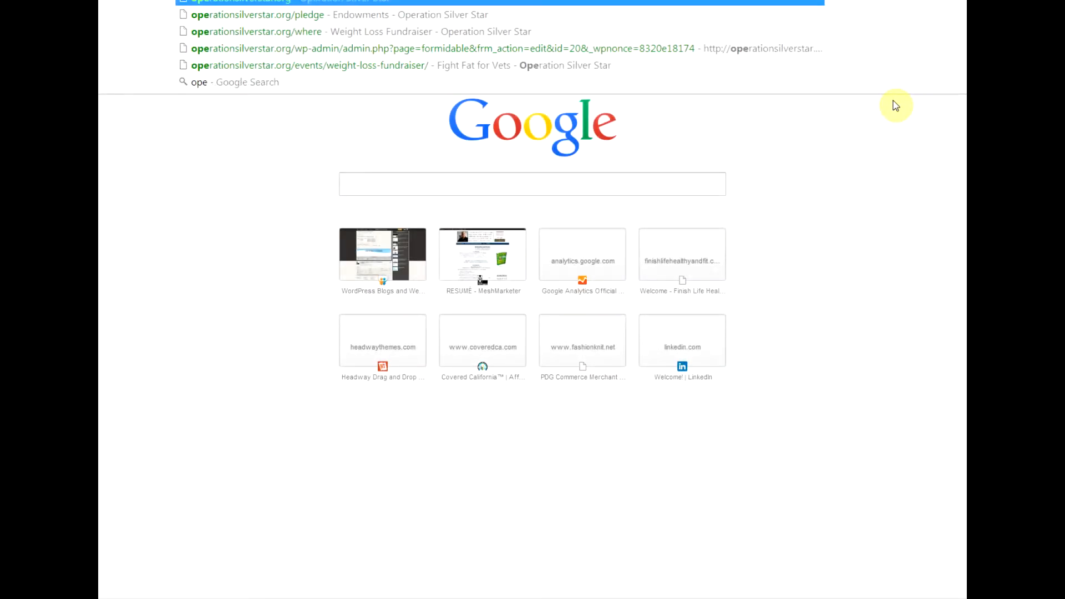
key(Return)
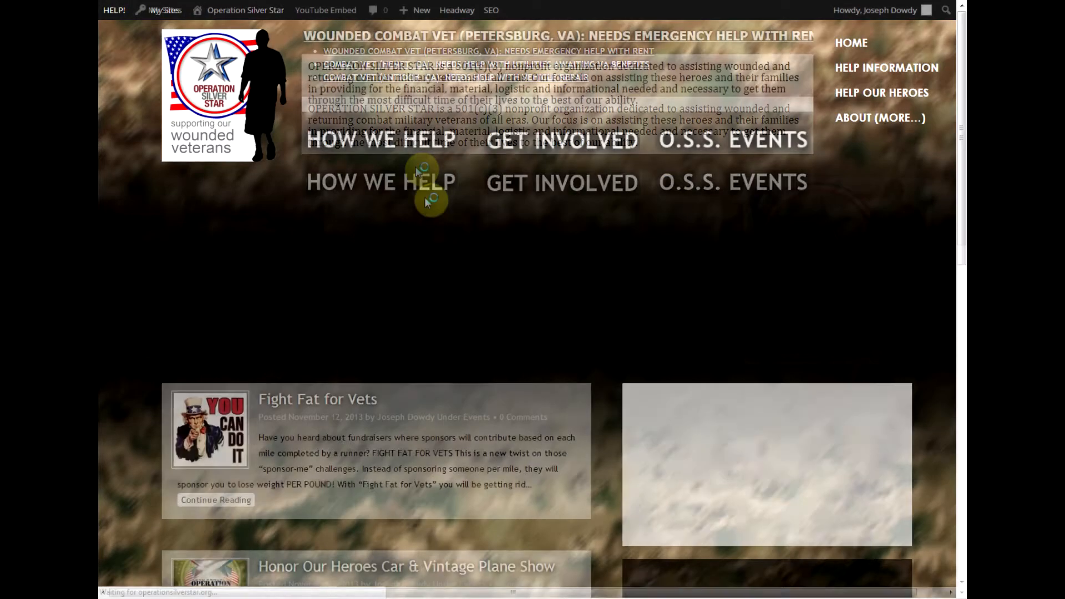
scroll(153, 392, down, 2)
scroll(154, 391, down, 3)
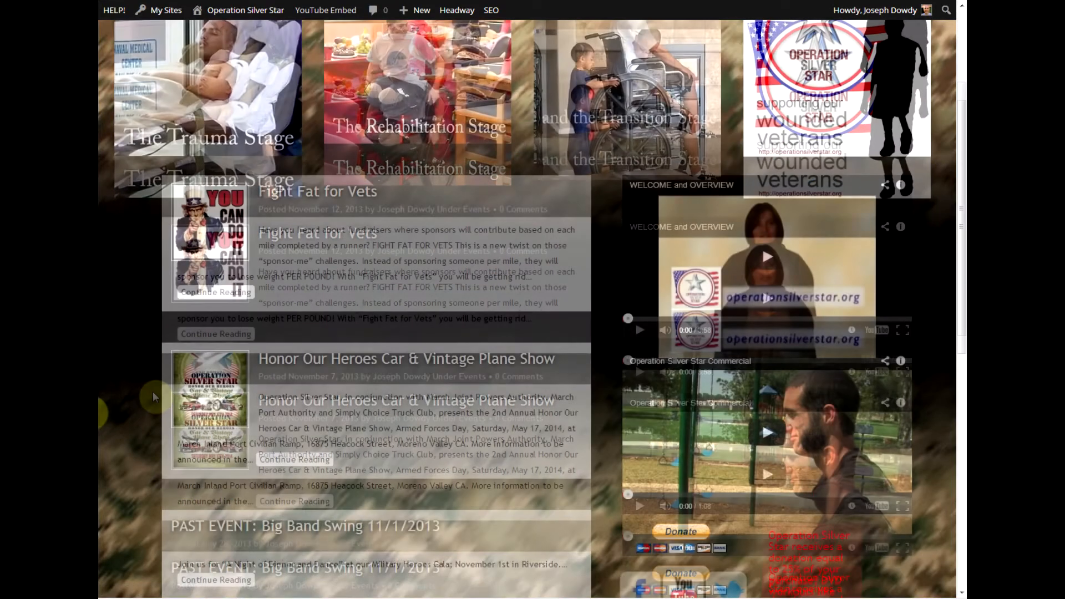
click(325, 197)
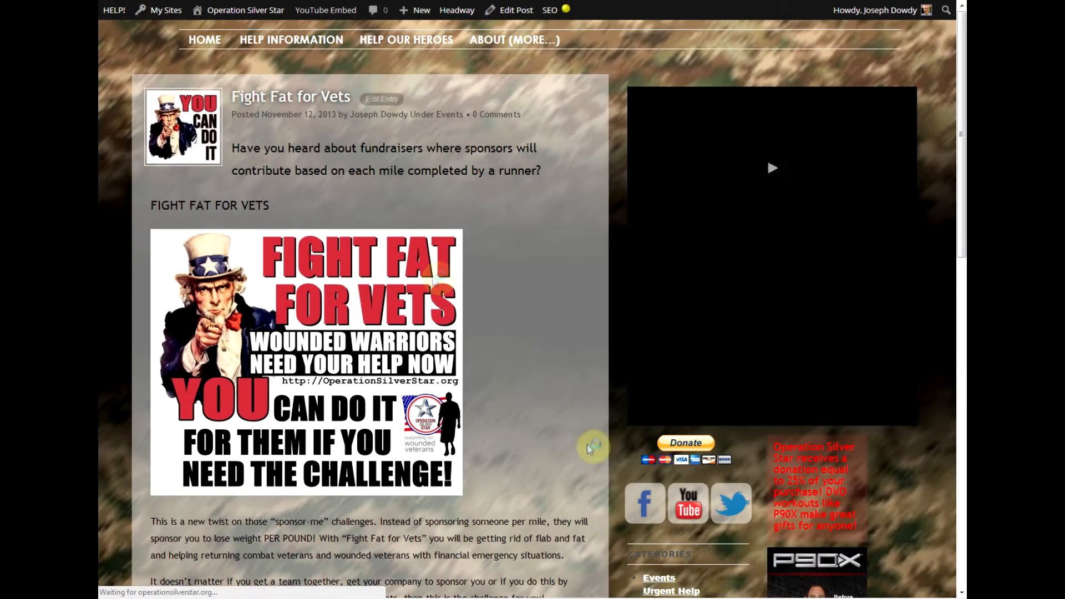
scroll(590, 400, down, 1)
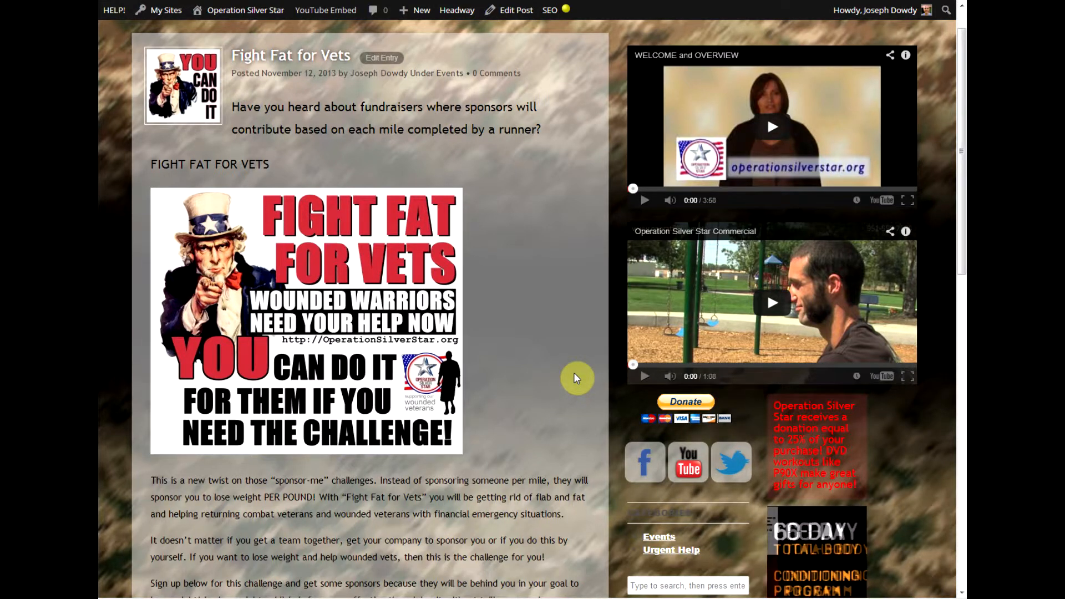
scroll(575, 374, down, 3)
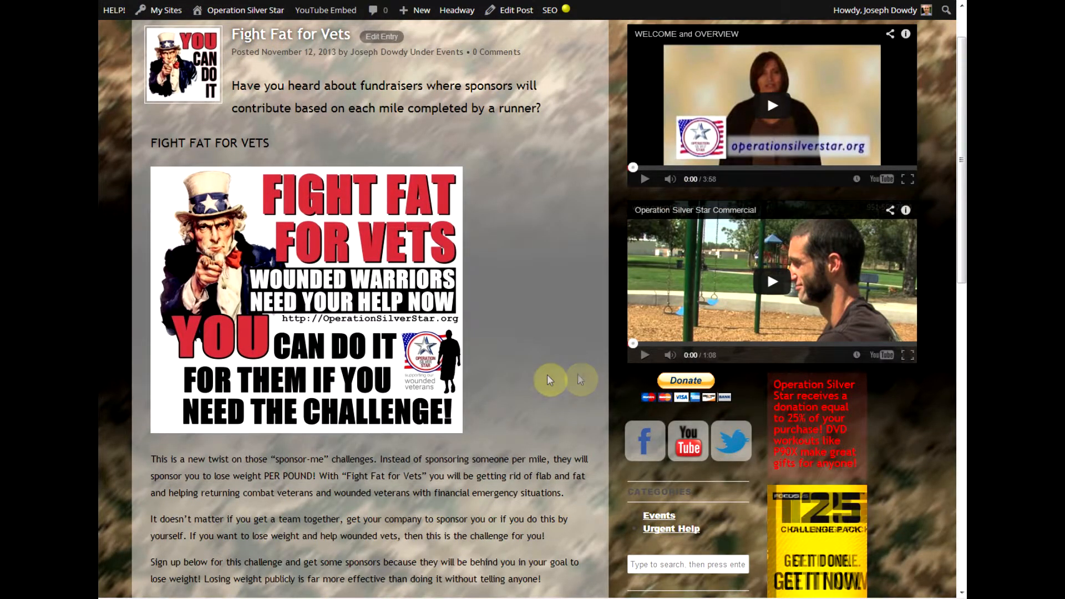
scroll(542, 390, down, 6)
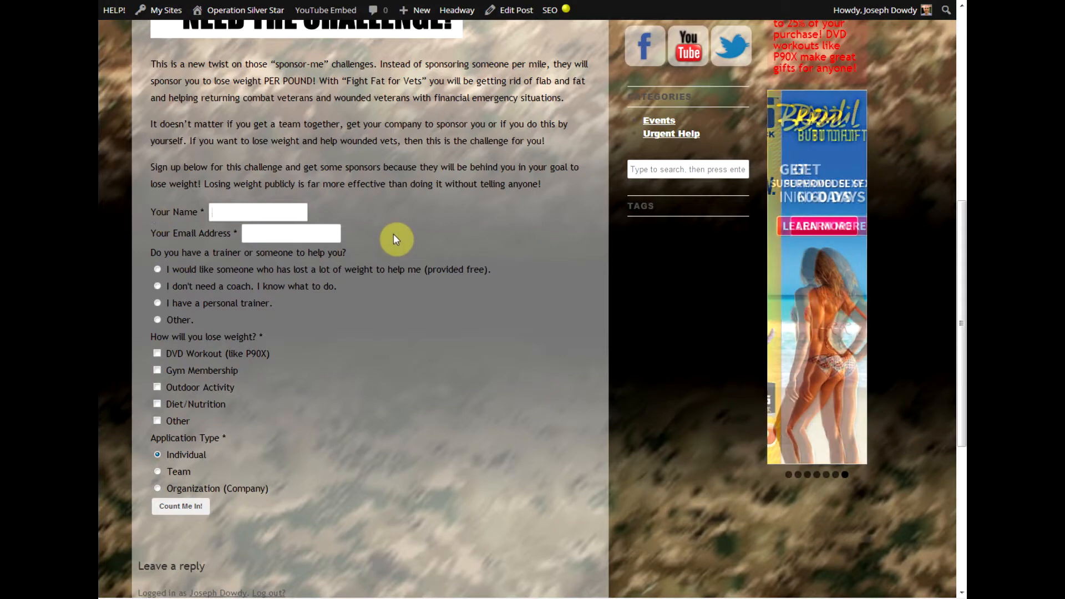
Fill in a sample name and email address in the sign-up form.
text(Joe Smith)
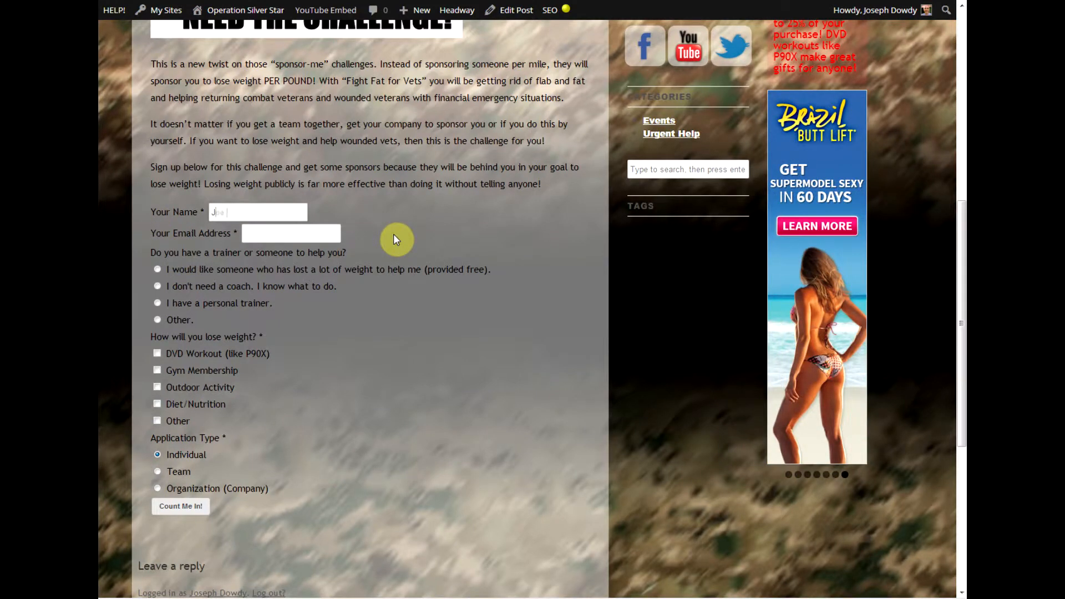
key(Tab)
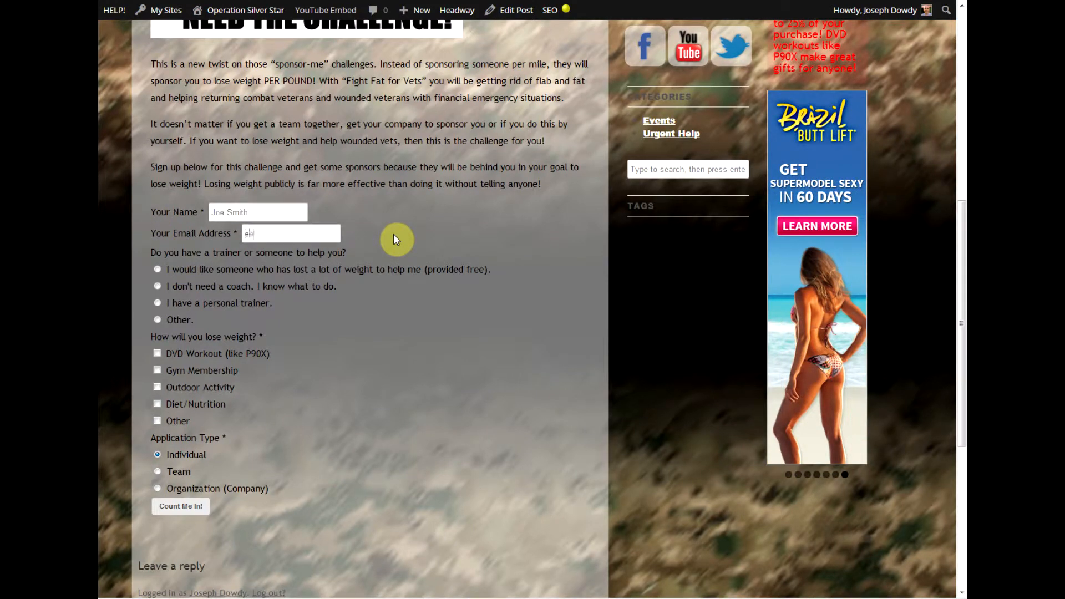
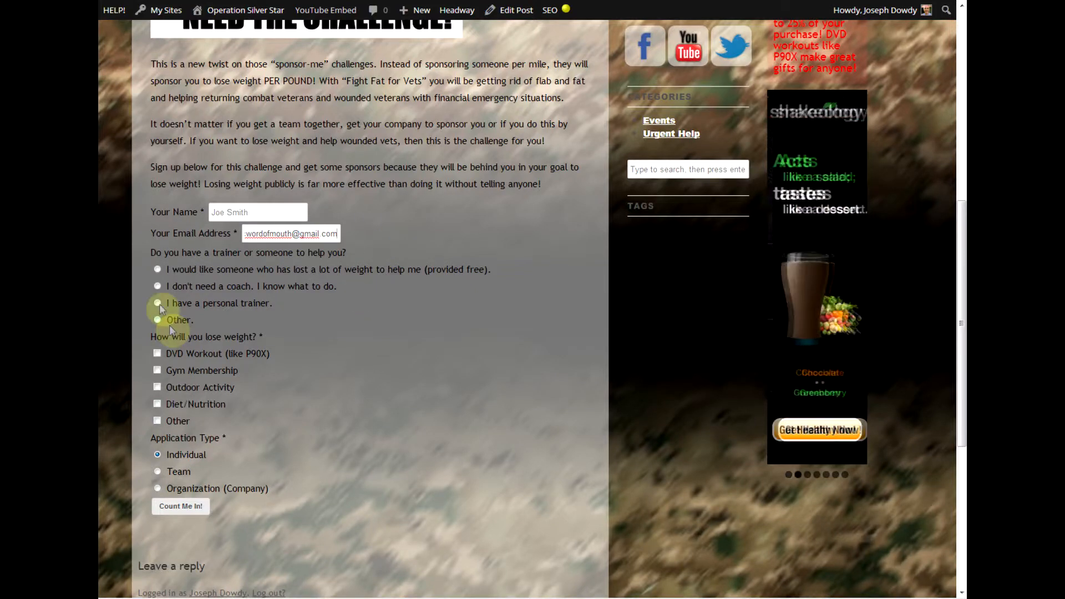
click(145, 277)
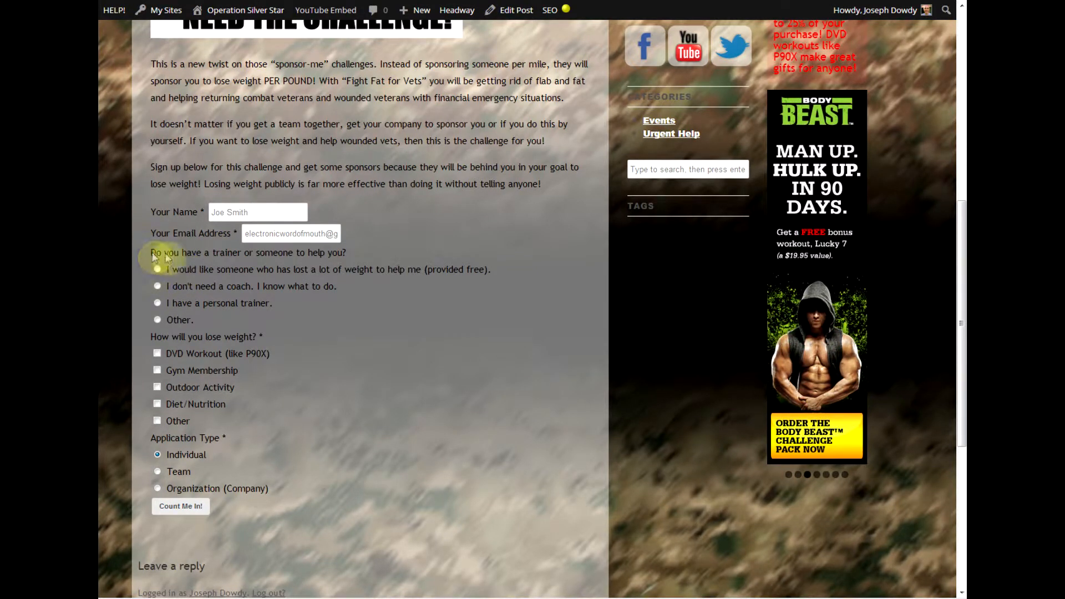
Try the trainer answers, settling on the free weight-loss helper option.
click(157, 286)
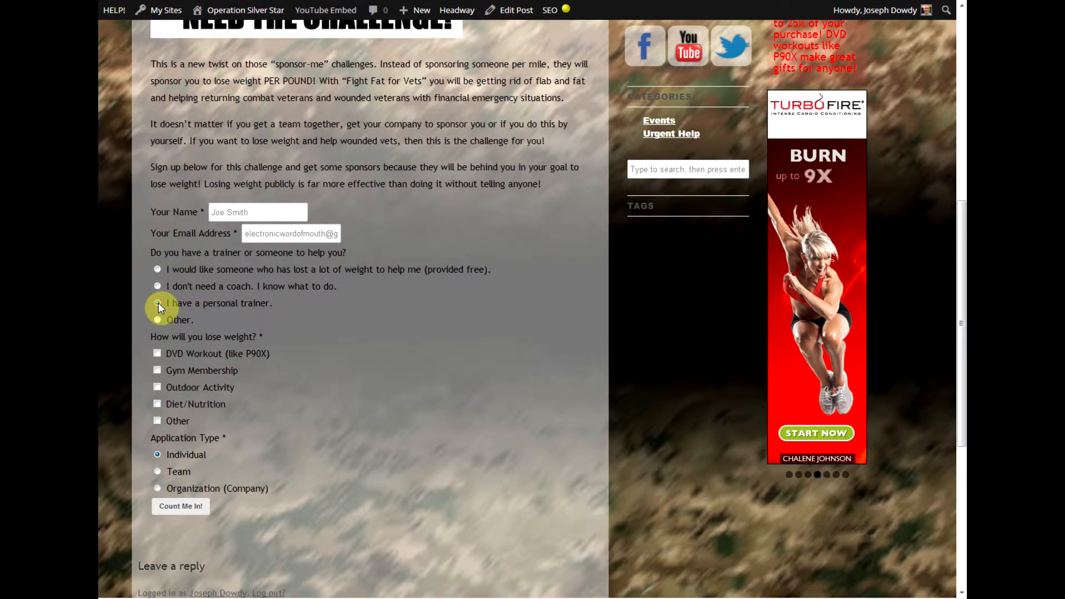
click(158, 303)
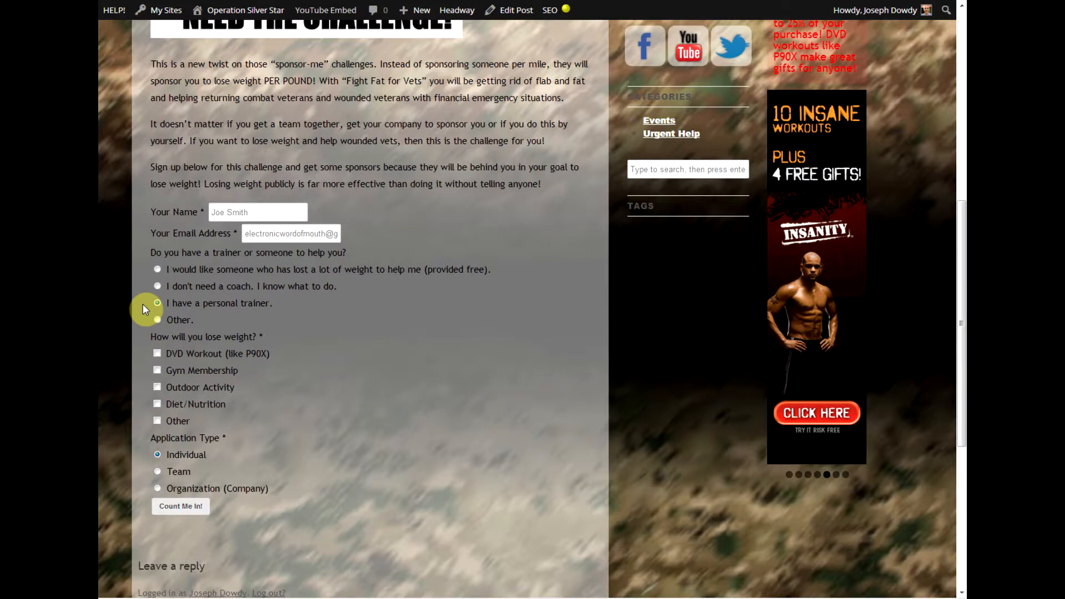
click(158, 271)
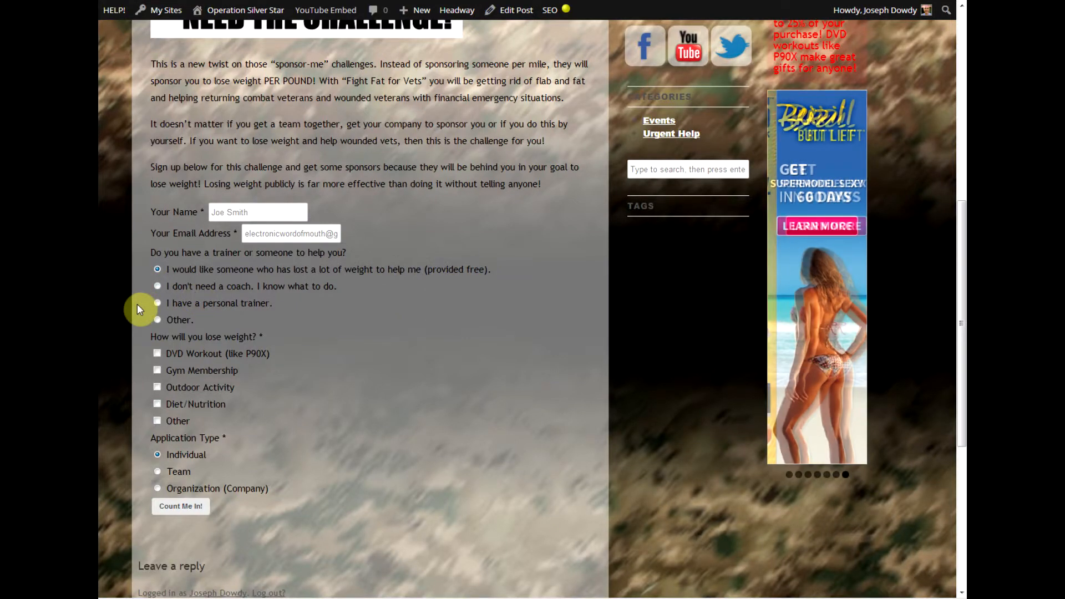
Choose 'I have a personal trainer', tick DVD Workout (like P90X), and return to the top of the form.
scroll(137, 304, down, 1)
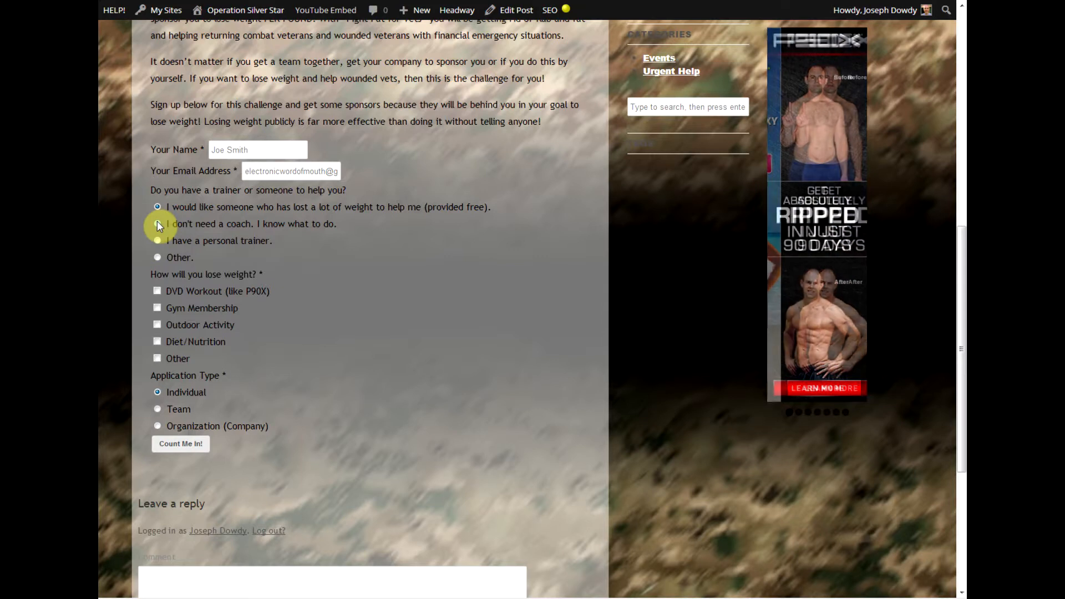
click(158, 241)
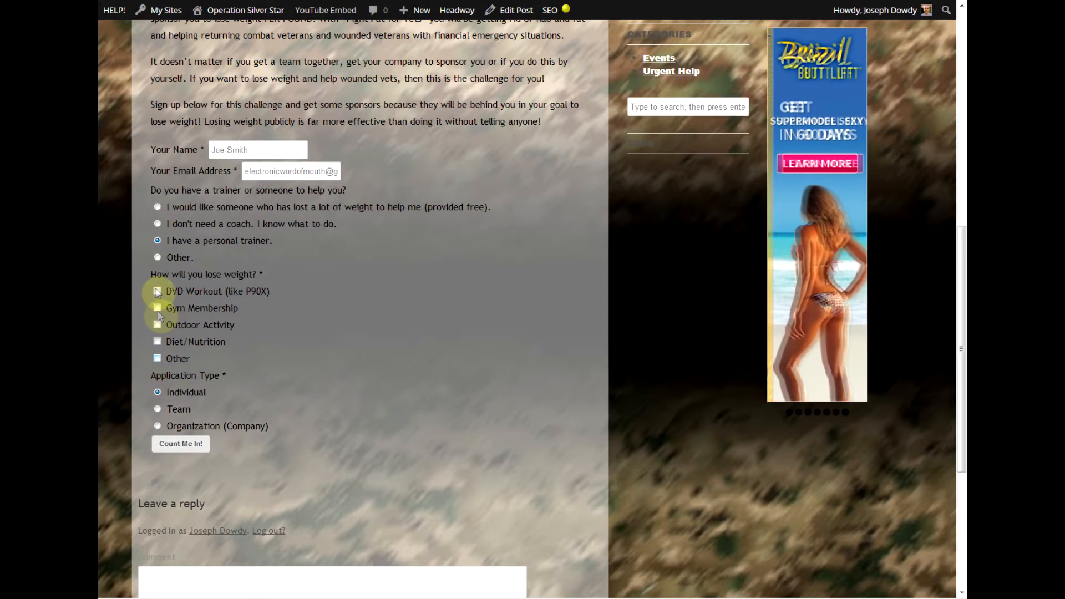
click(156, 291)
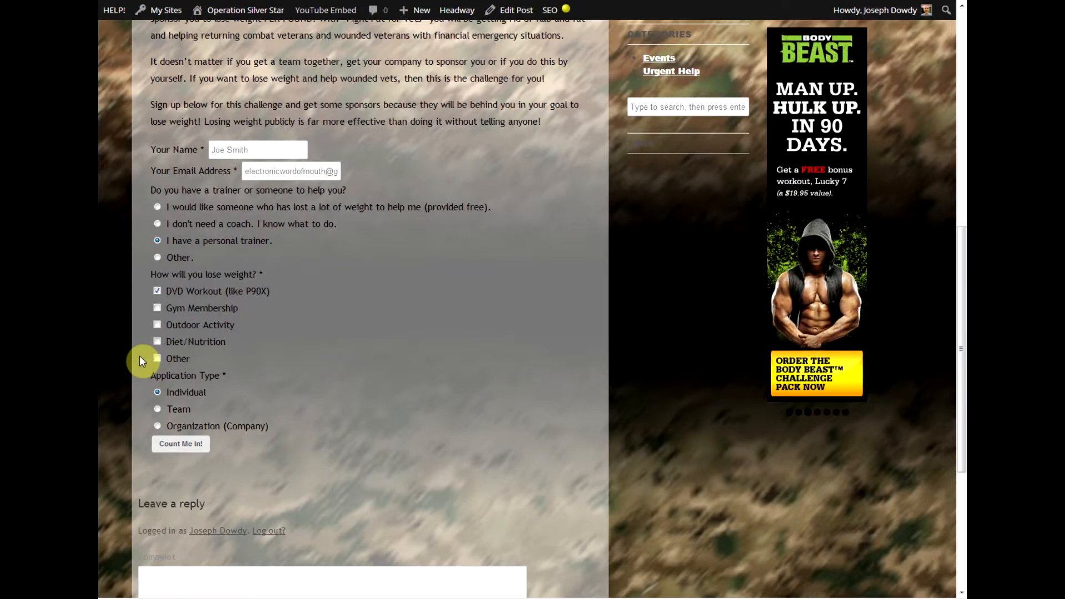
scroll(141, 358, down, 2)
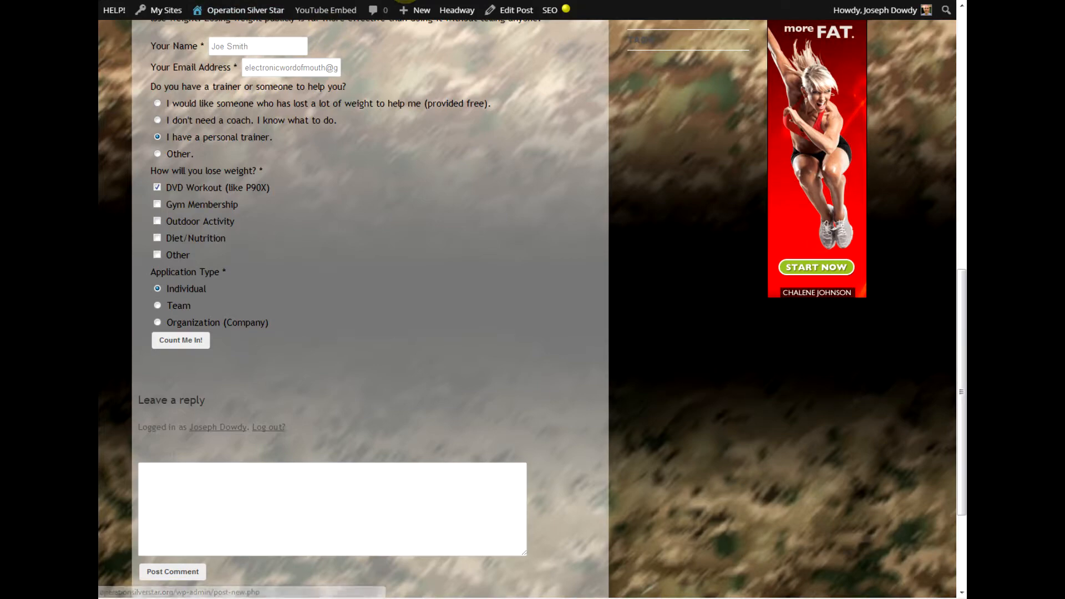
drag(963, 298, 963, 39)
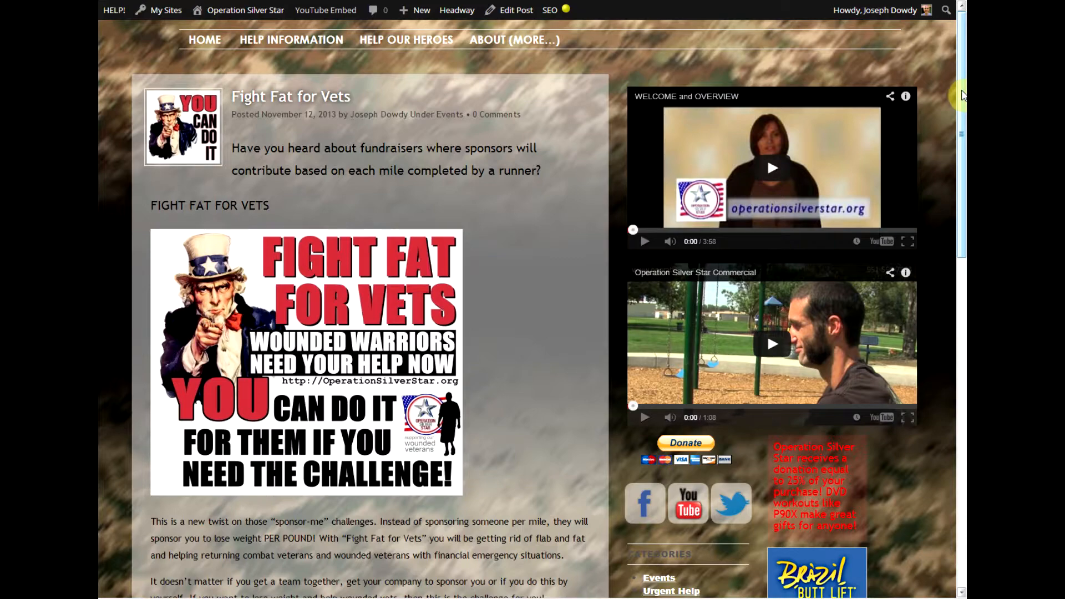
Choose Team as the application type to reveal the team fields.
drag(964, 97, 964, 114)
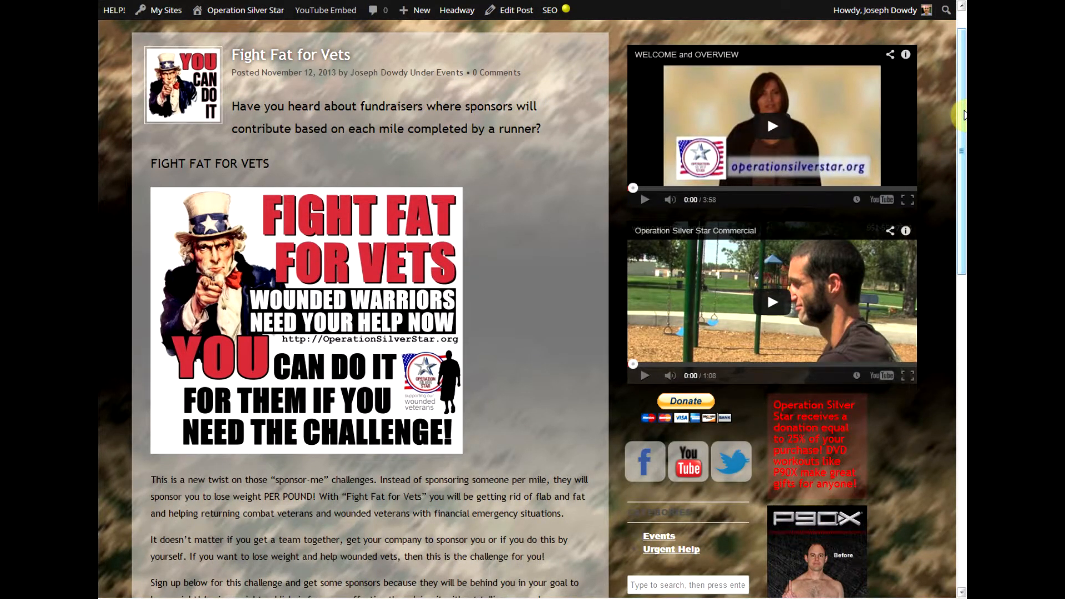
drag(964, 113, 946, 316)
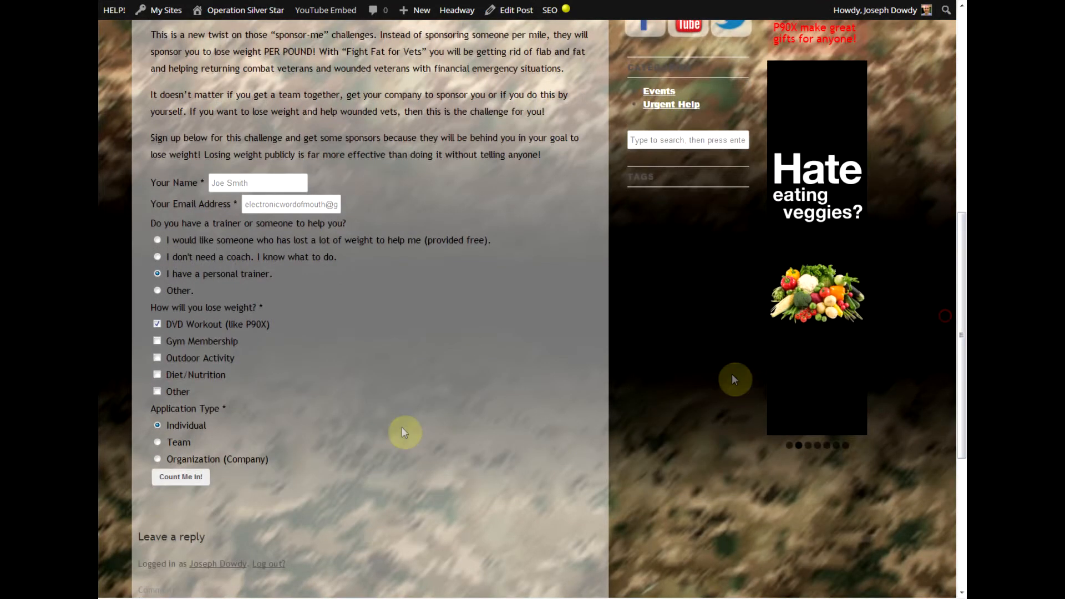
click(155, 442)
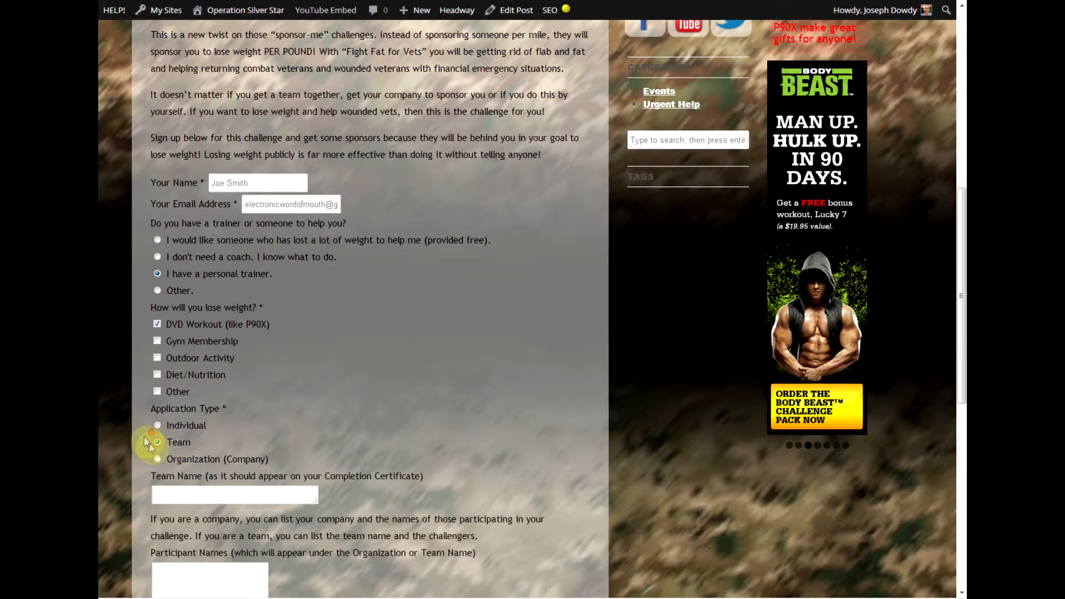
scroll(144, 436, down, 3)
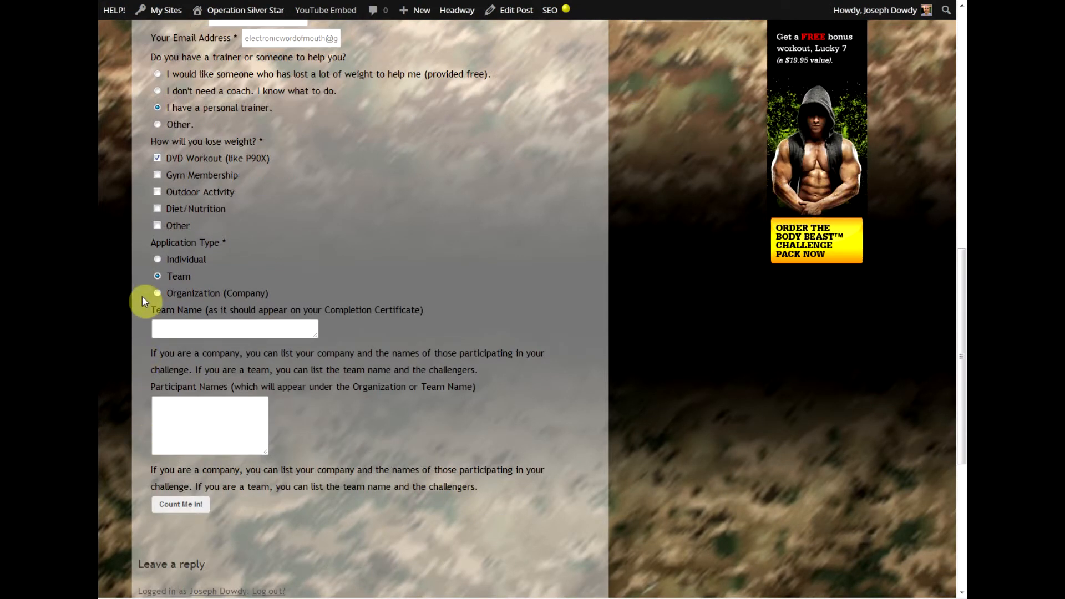
Try the Team Name and Participant Names fields, then switch to Organization (Company) and submit with Count Me In!
click(162, 331)
click(171, 415)
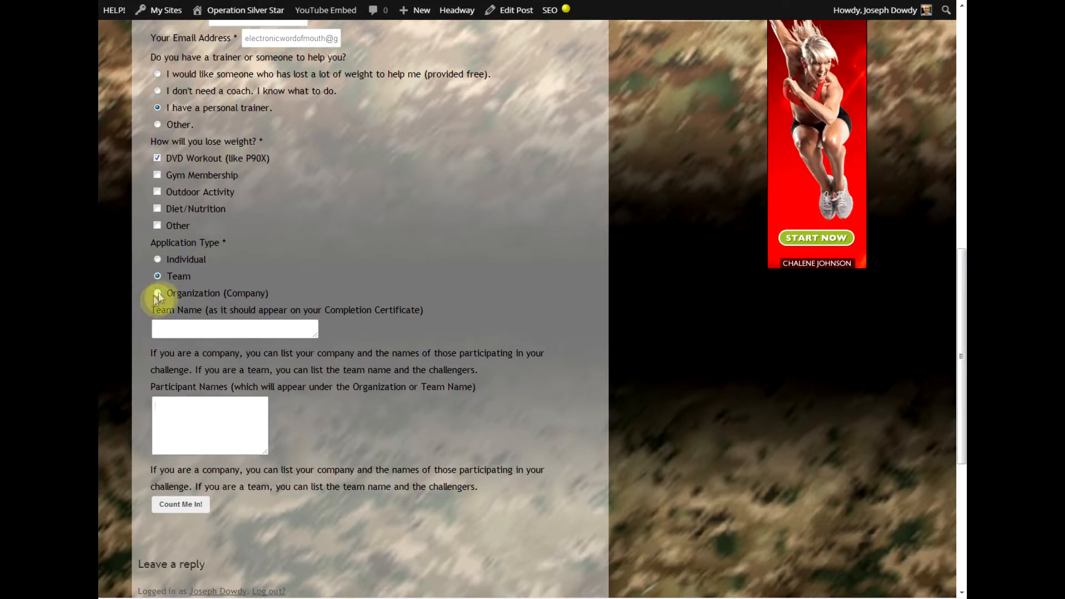
click(158, 294)
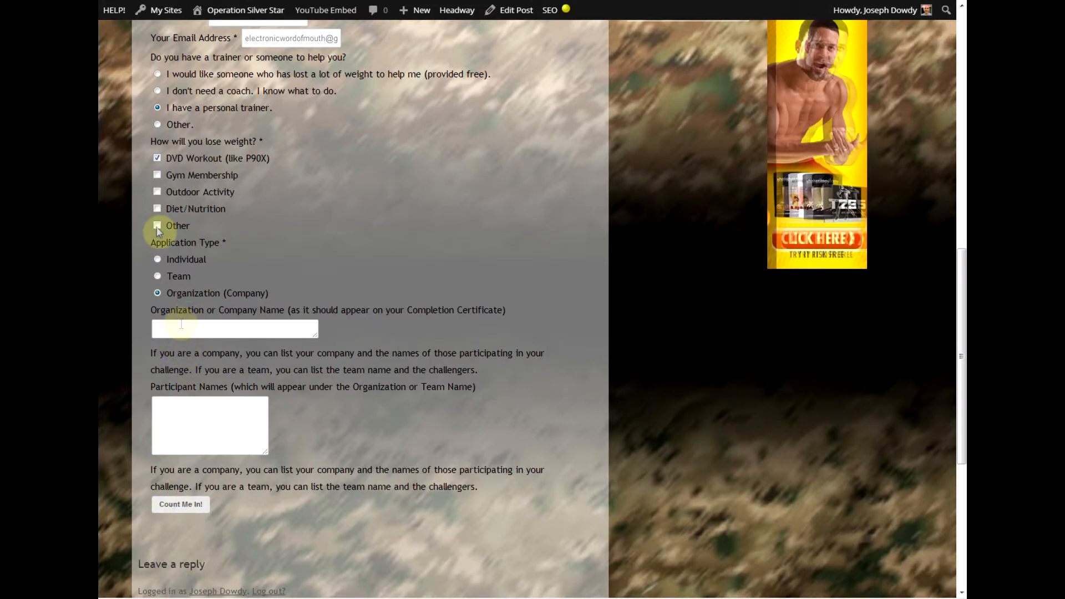
click(185, 506)
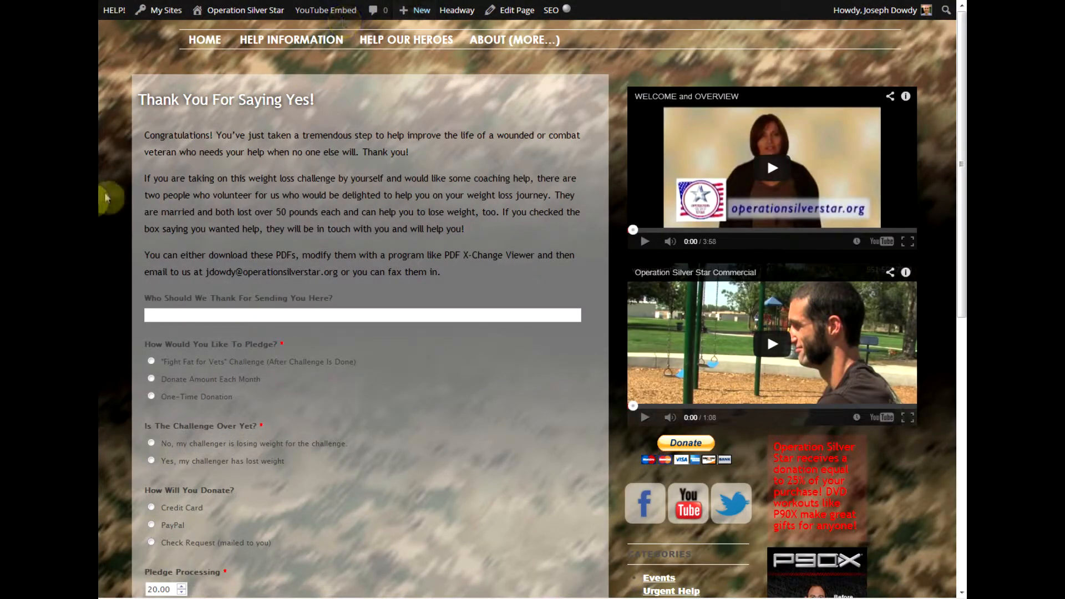
Click into the who-to-thank field and pledge via the Fight Fat for Vets challenge.
scroll(114, 198, down, 1)
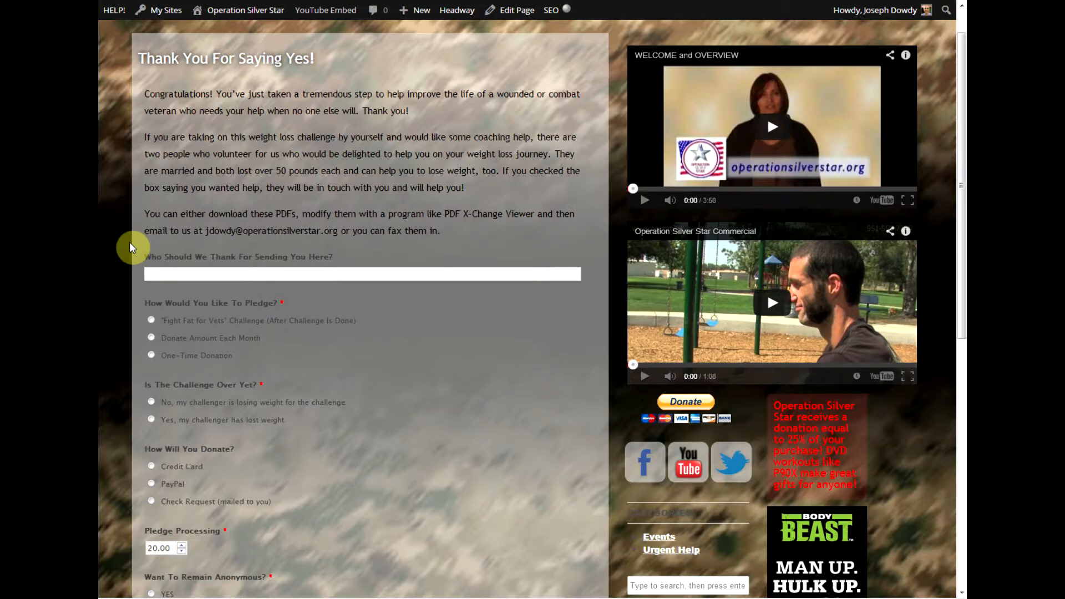
scroll(123, 261, down, 1)
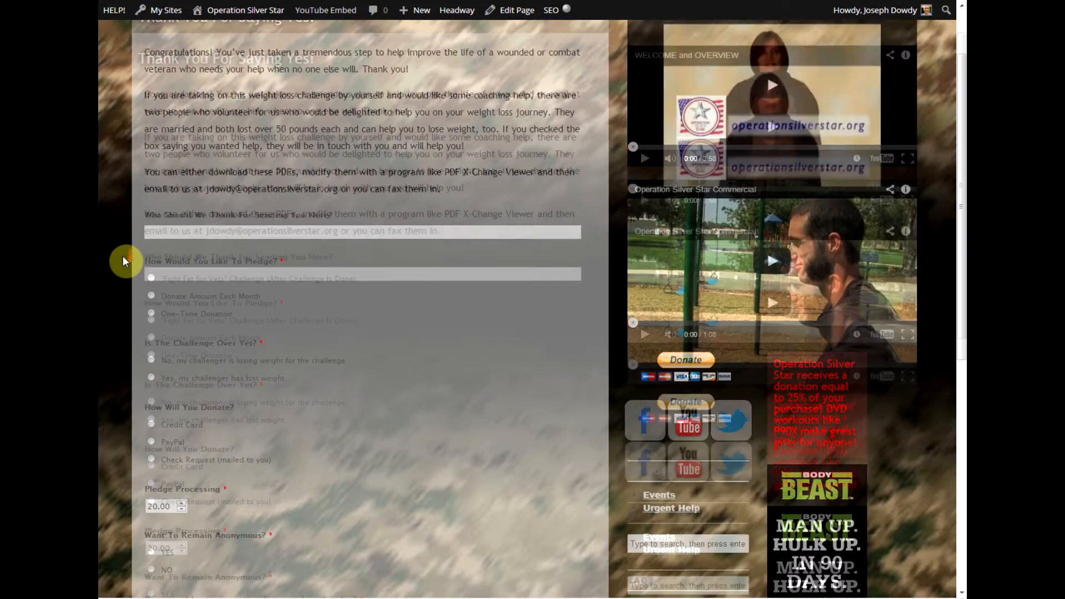
scroll(123, 261, up, 1)
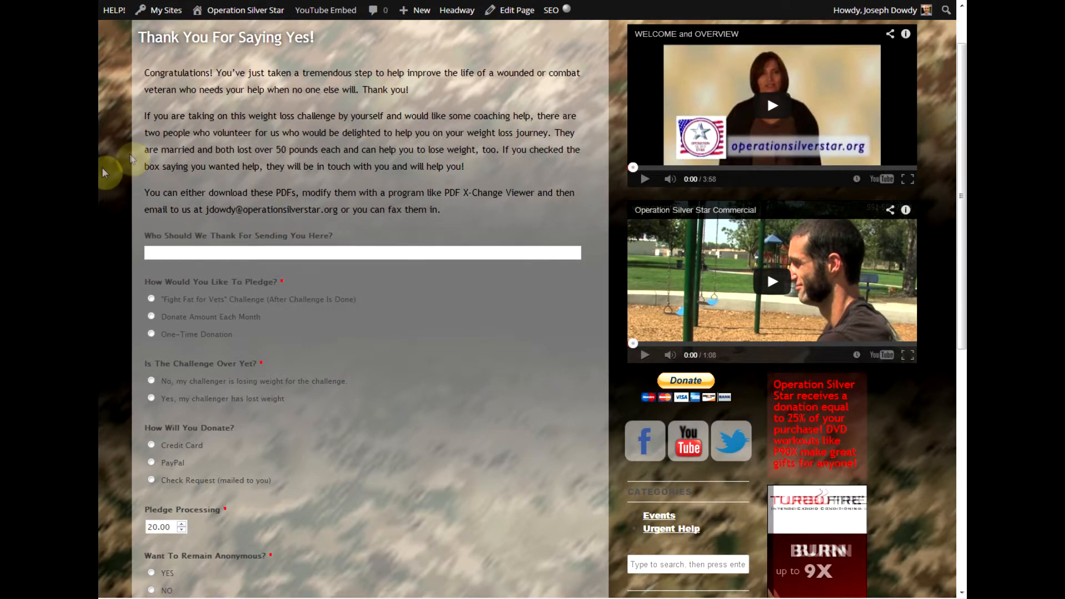
click(172, 252)
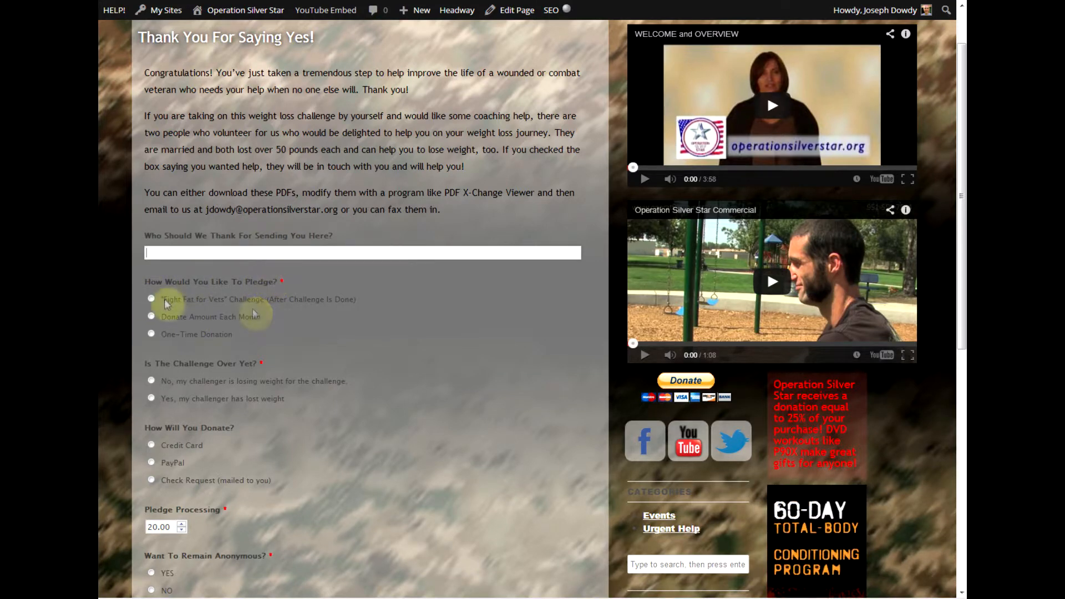
click(151, 300)
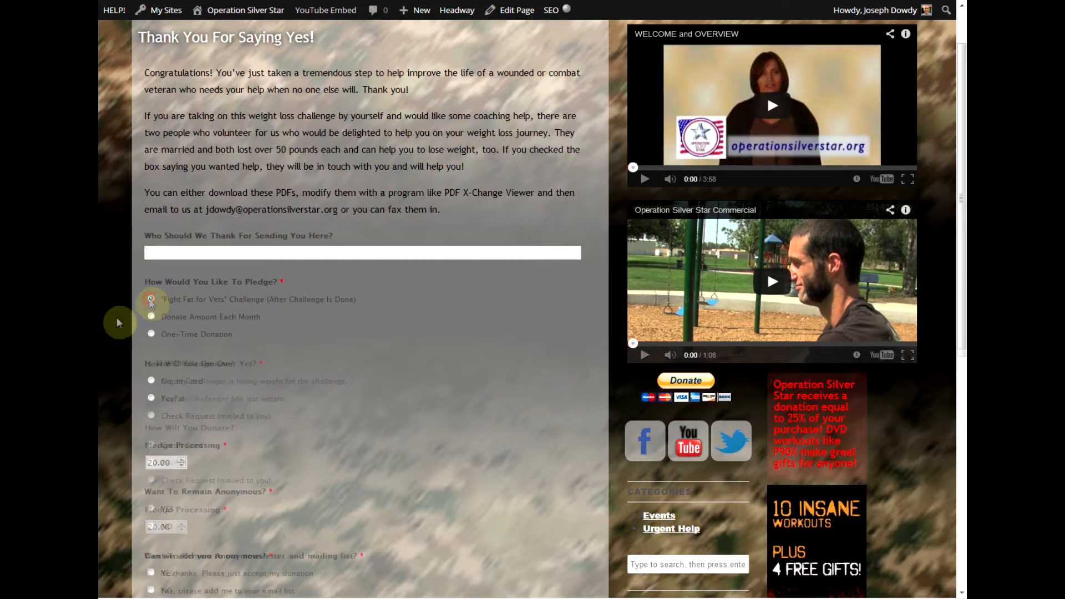
Choose One-Time Donation and Check Request (mailed to you) to reveal the address fields.
scroll(116, 318, down, 1)
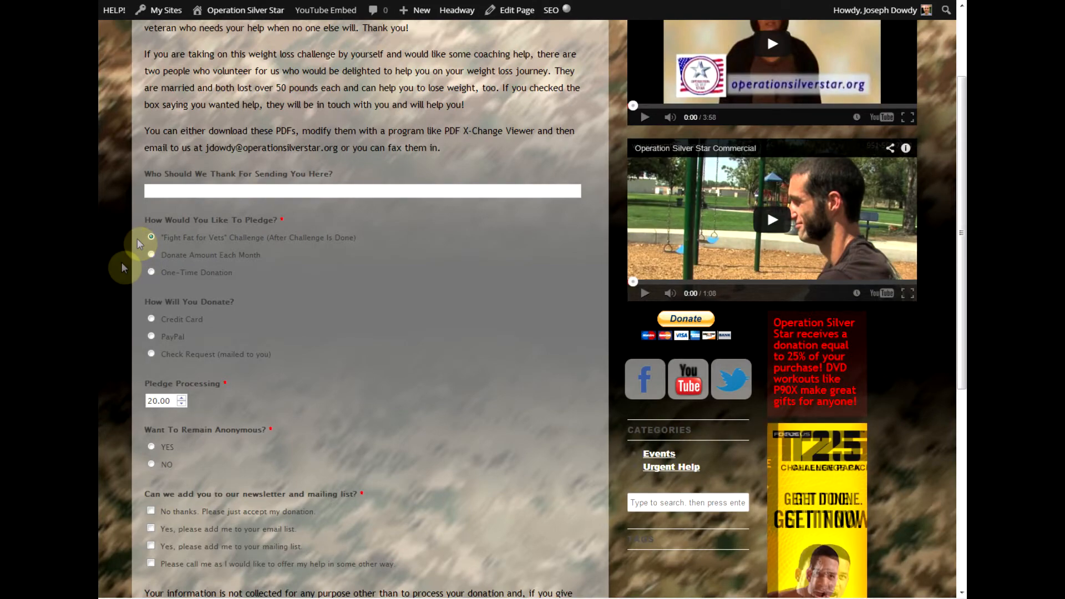
scroll(123, 264, down, 2)
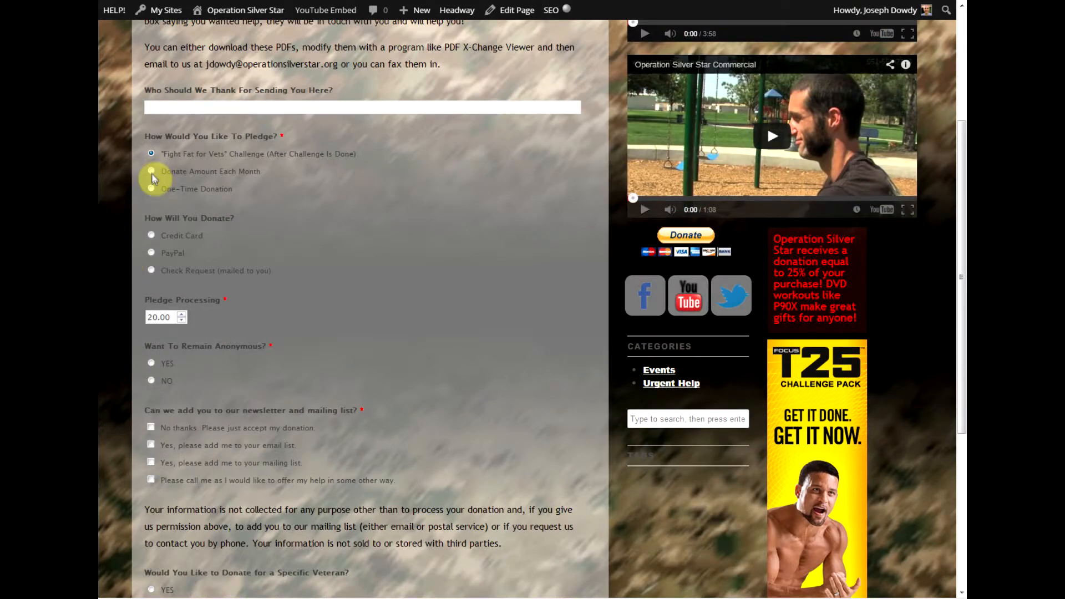
click(151, 190)
scroll(133, 219, down, 2)
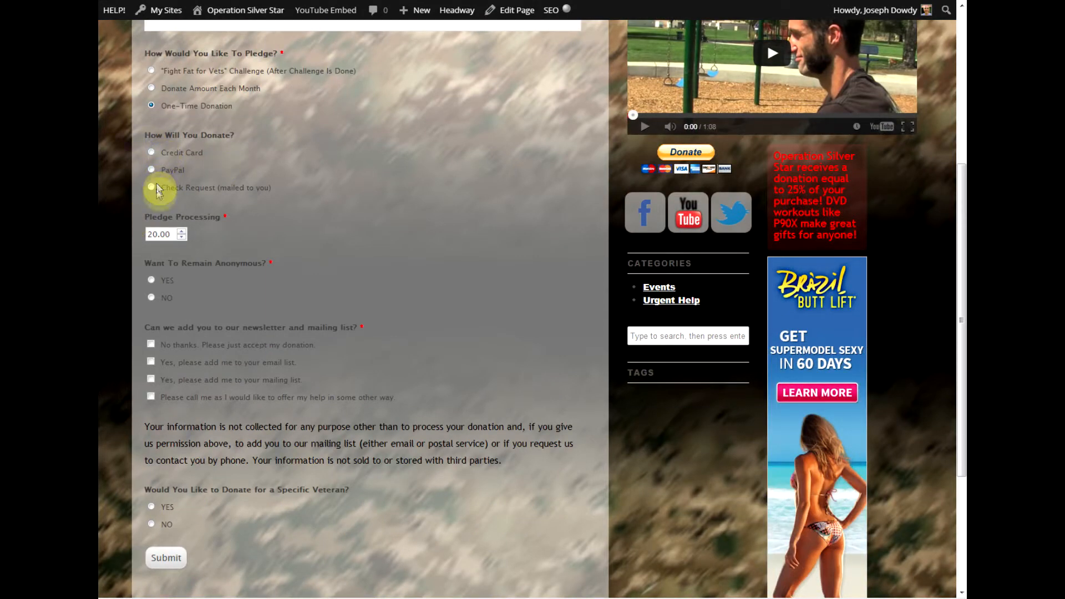
click(153, 187)
scroll(381, 350, down, 2)
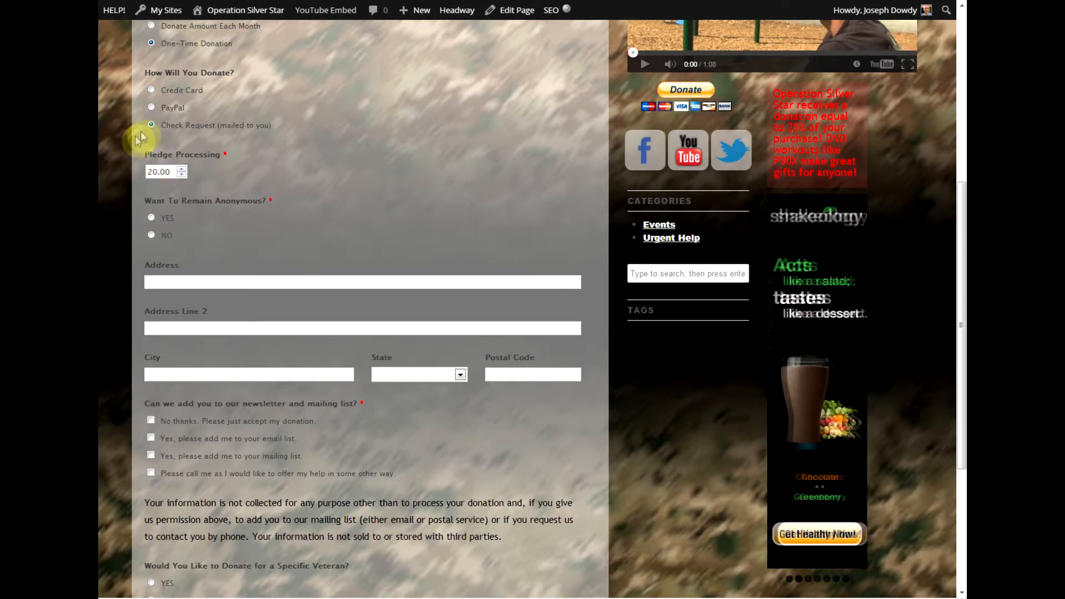
Select the Pledge Processing amount, answer NO to staying anonymous, and click into Your Name.
click(170, 173)
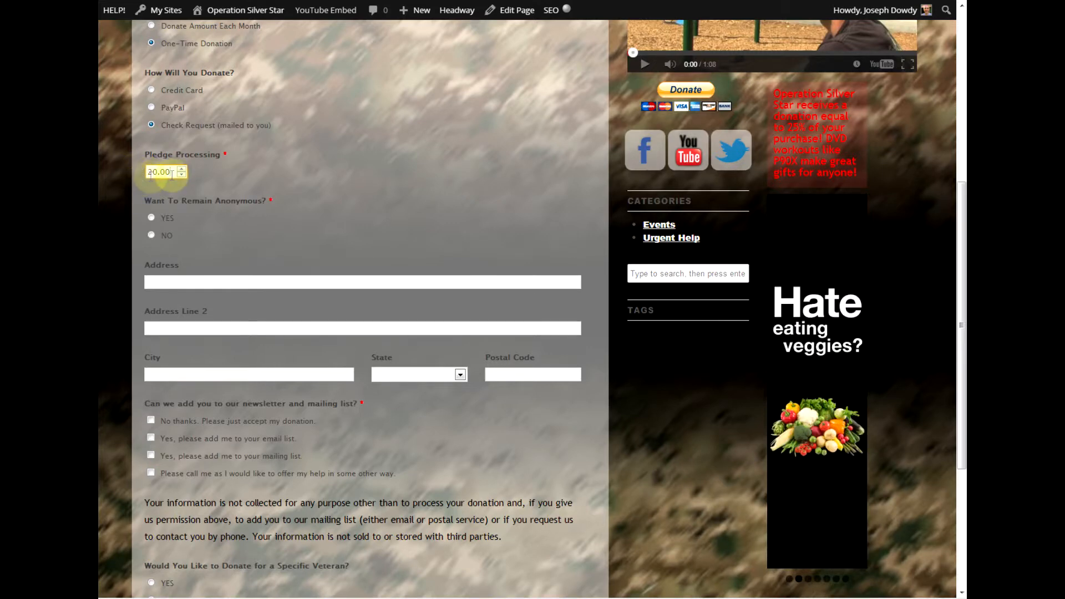
click(151, 217)
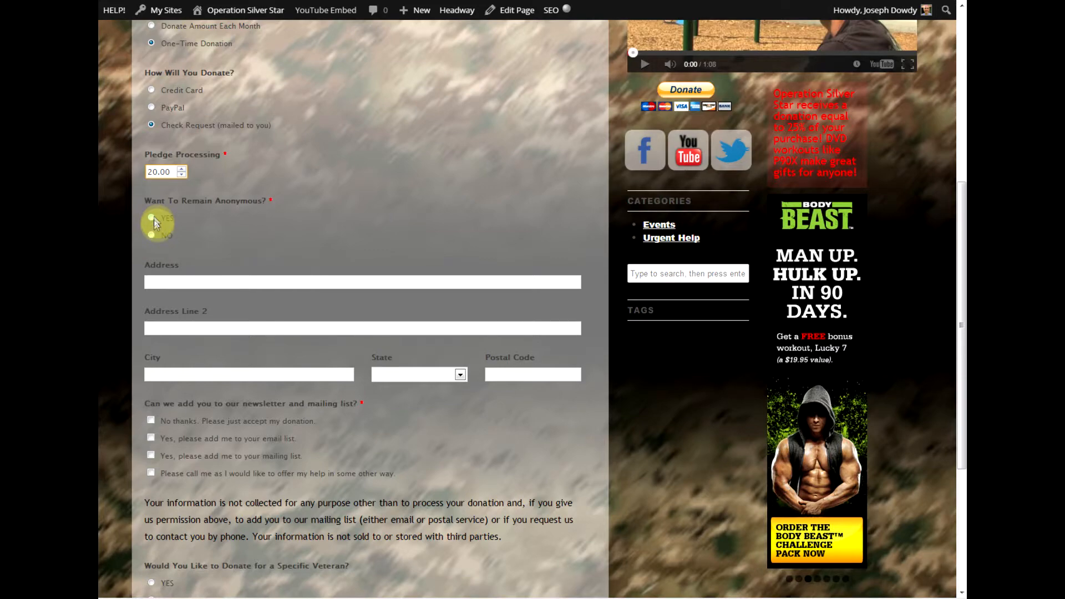
click(151, 235)
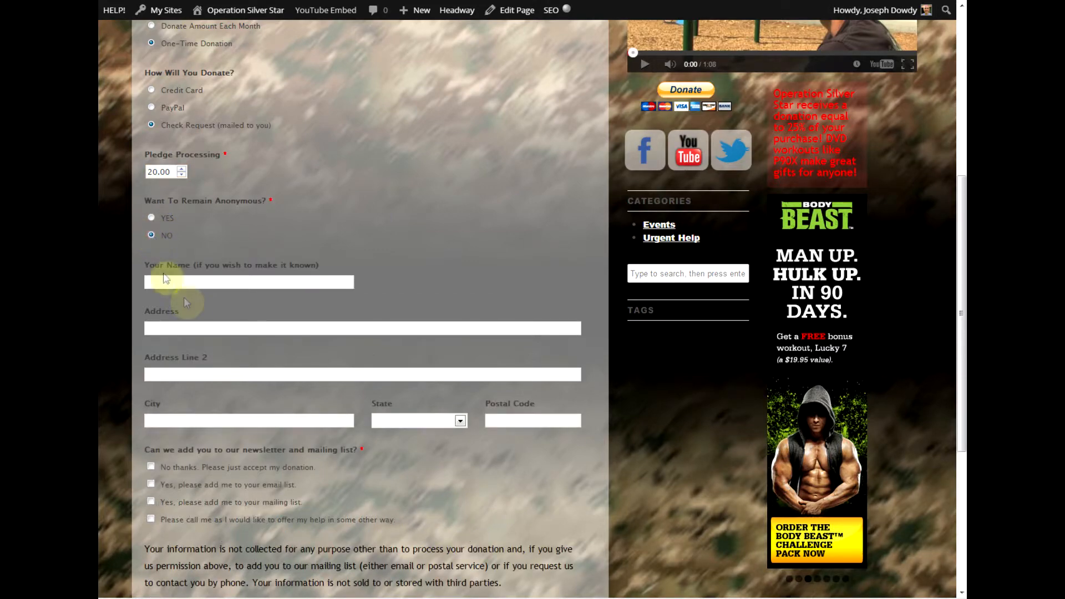
click(148, 281)
scroll(136, 275, down, 1)
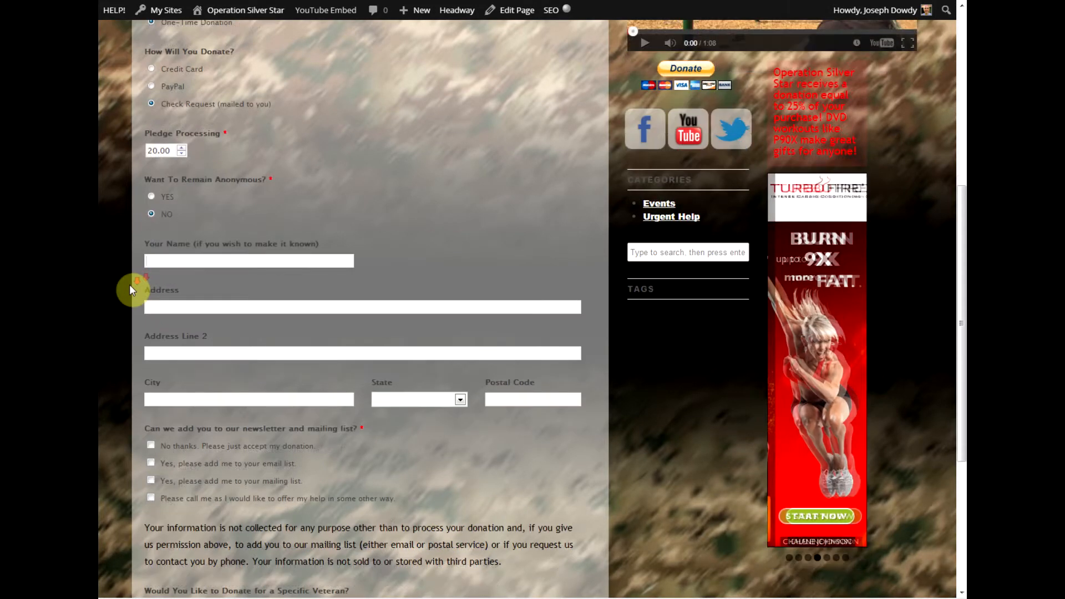
scroll(132, 288, down, 3)
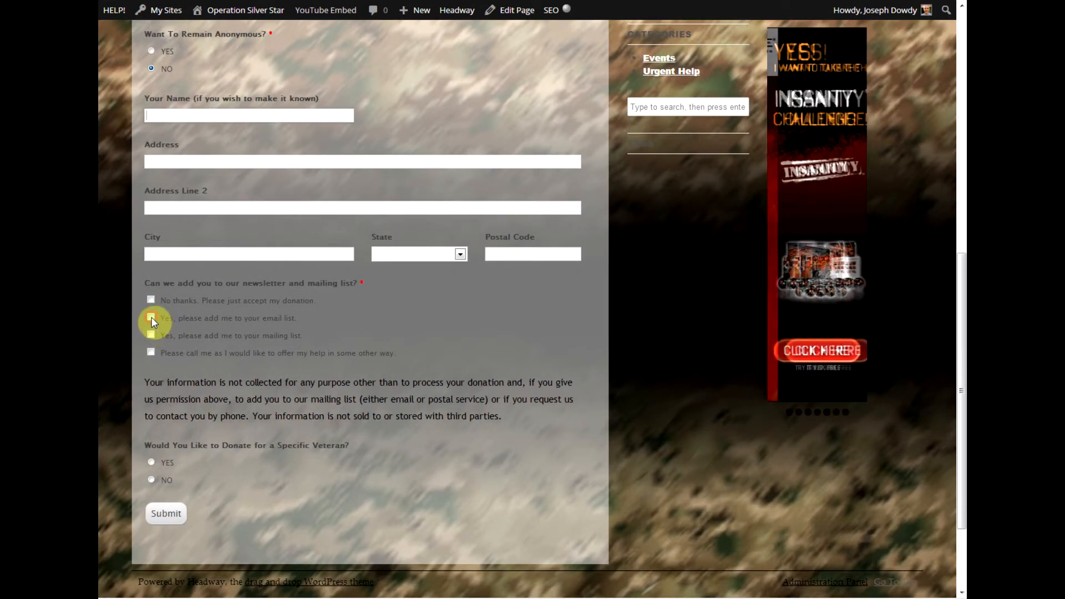
Join the email list, answer YES to a specific veteran, and scroll the veterans list and OSS Case # field.
click(151, 318)
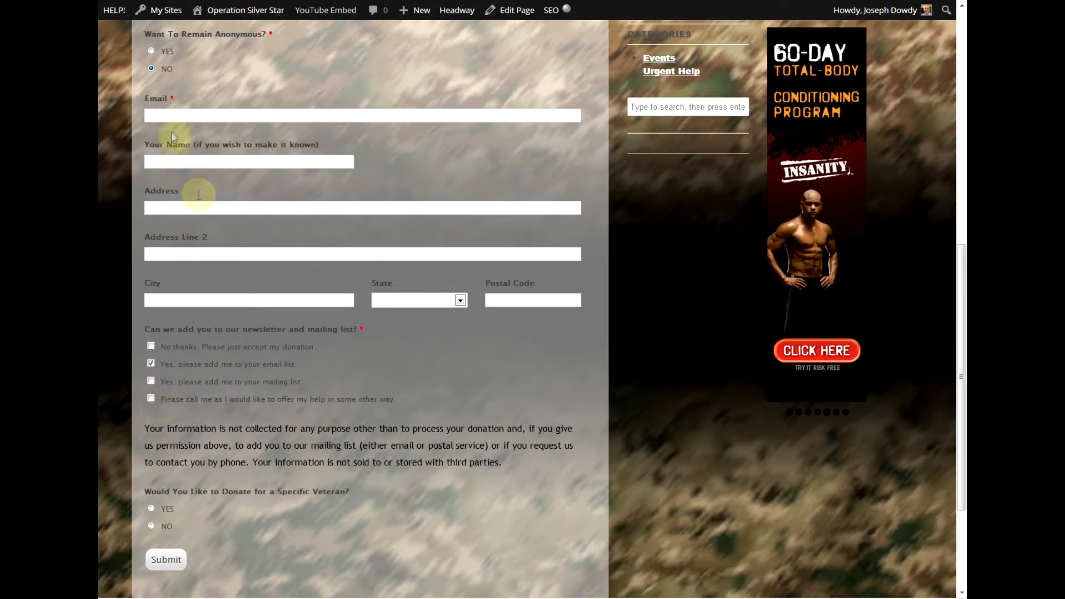
scroll(131, 316, down, 3)
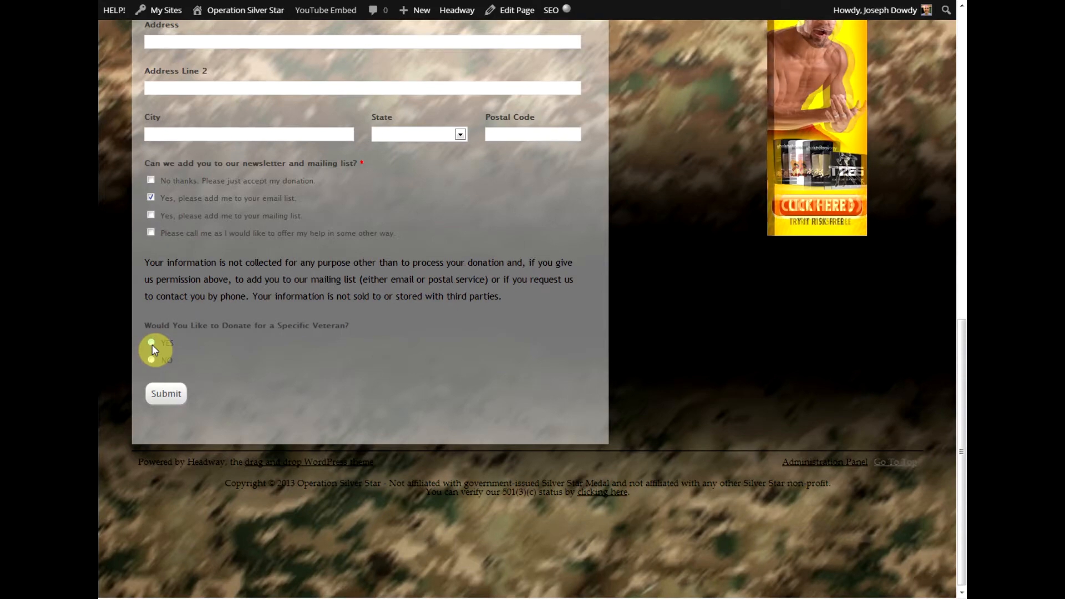
click(151, 343)
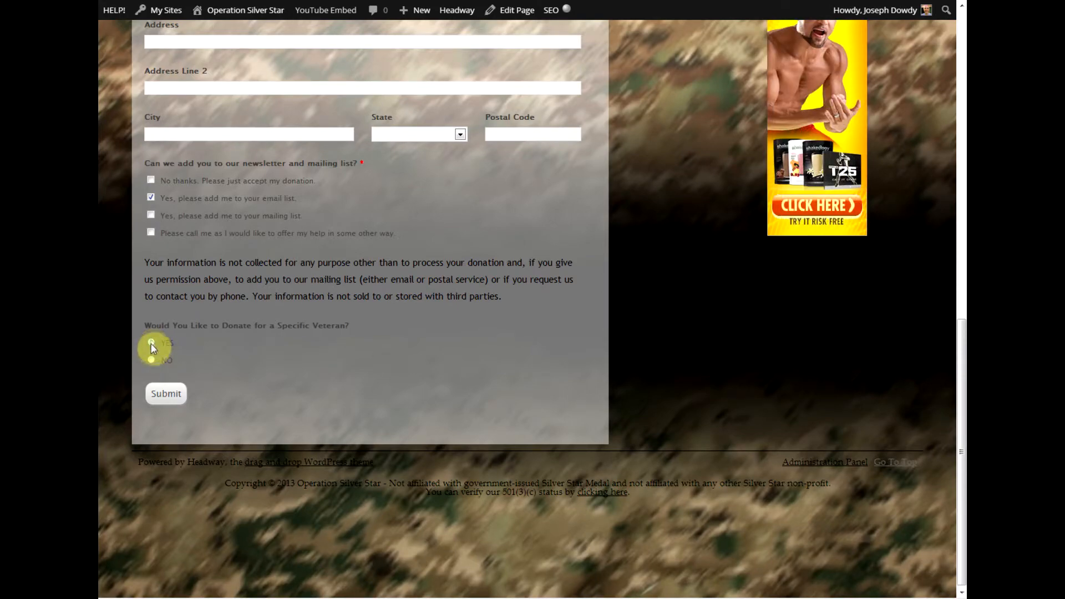
scroll(483, 415, down, 6)
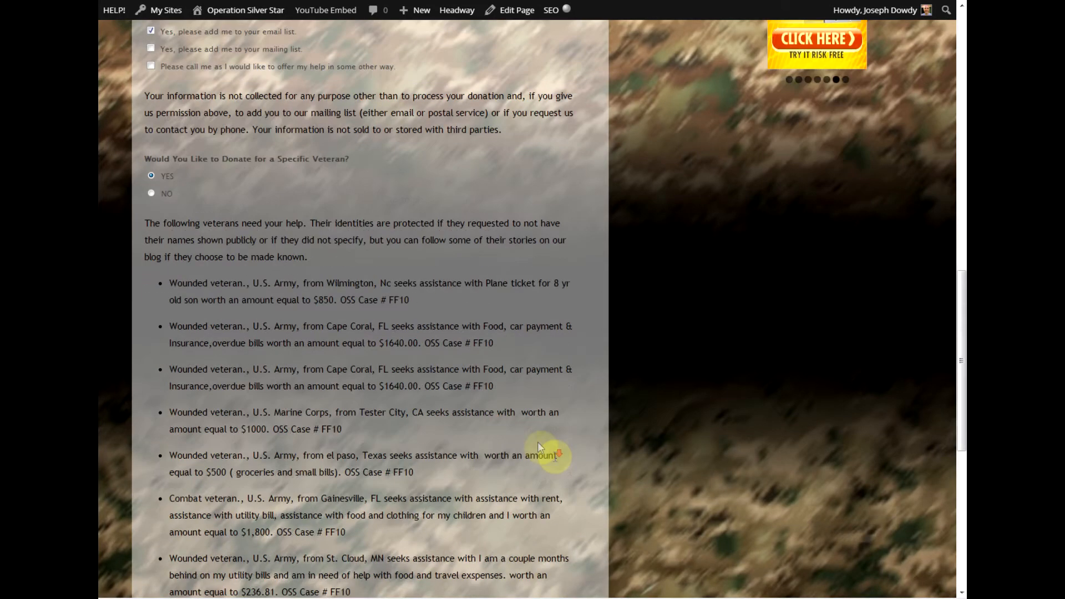
scroll(554, 456, down, 1)
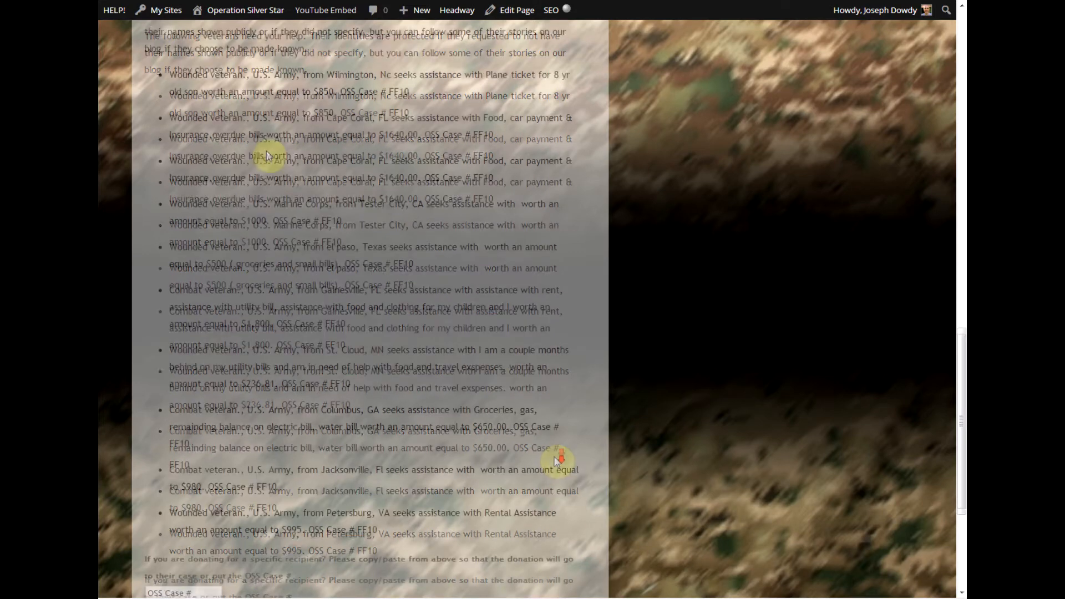
scroll(511, 501, down, 2)
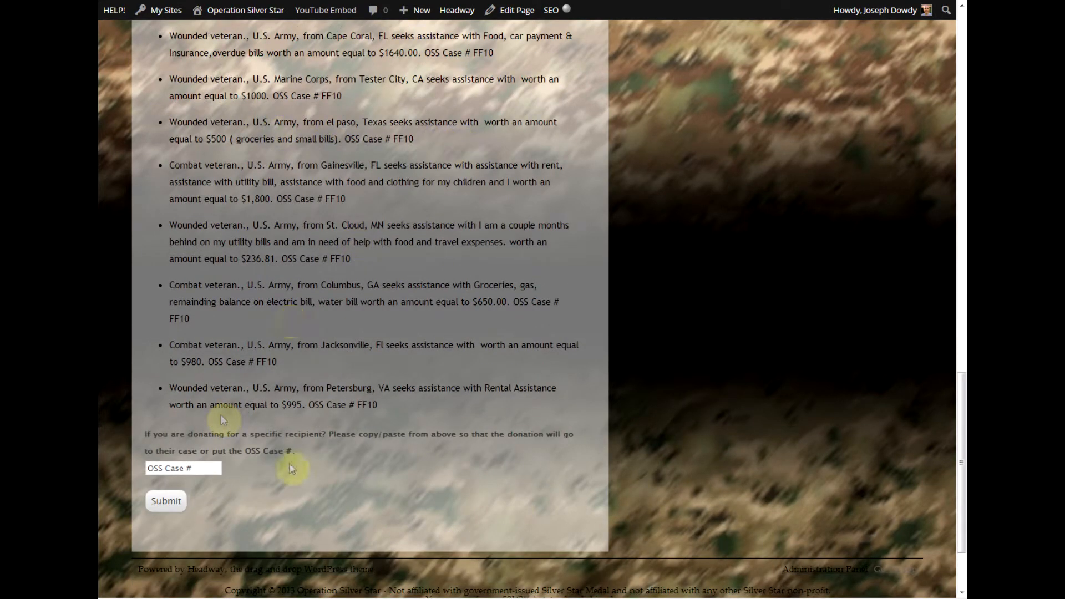
scroll(477, 499, up, 3)
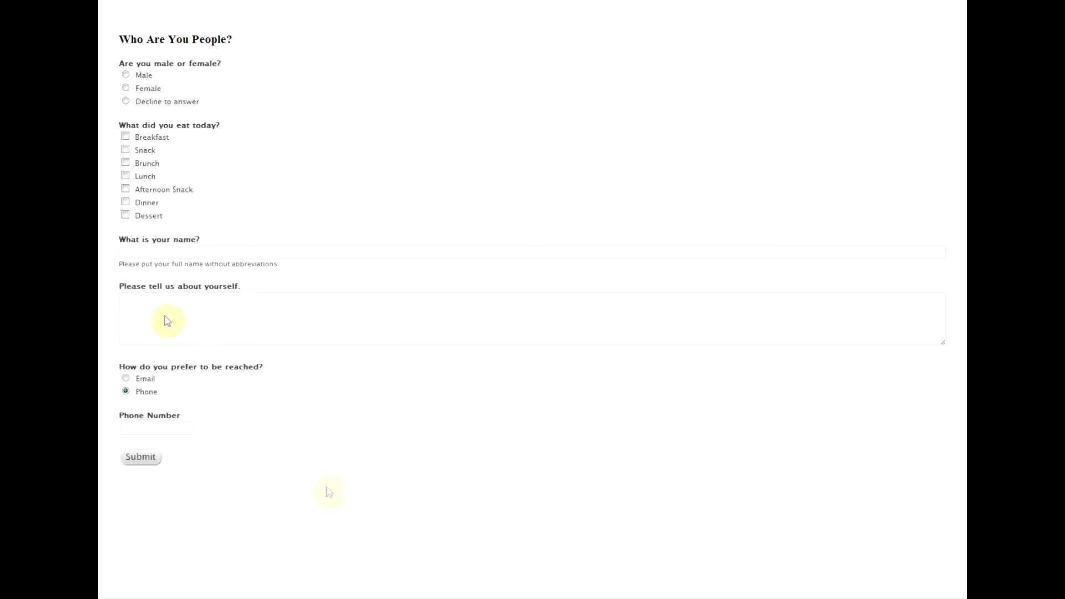
Reload the preview, tick Snack, then move to page two, back, and forward again via More Questions.
key(F5)
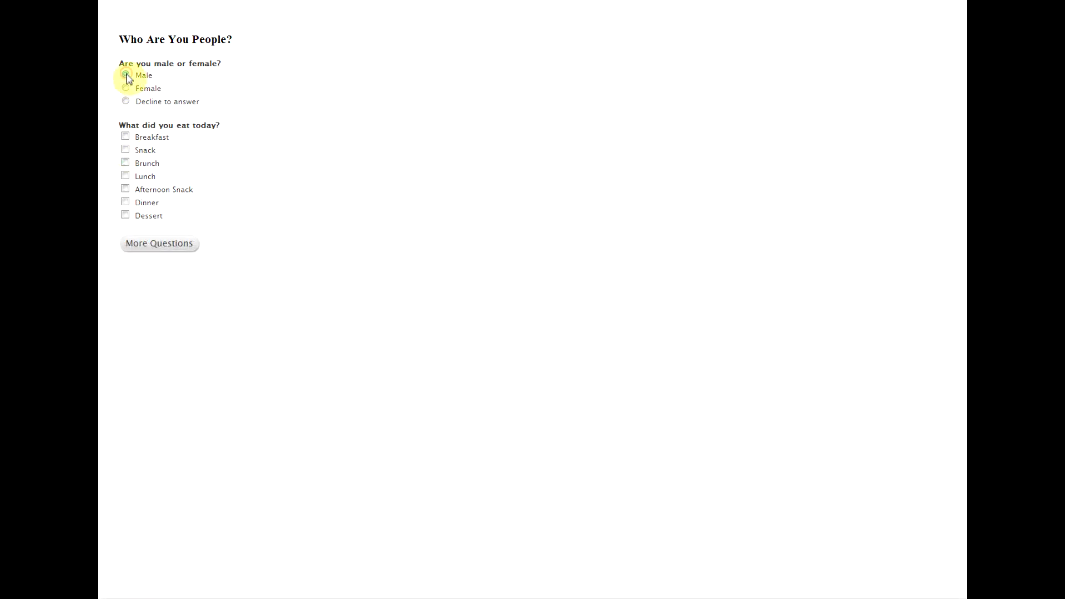
click(125, 150)
click(140, 242)
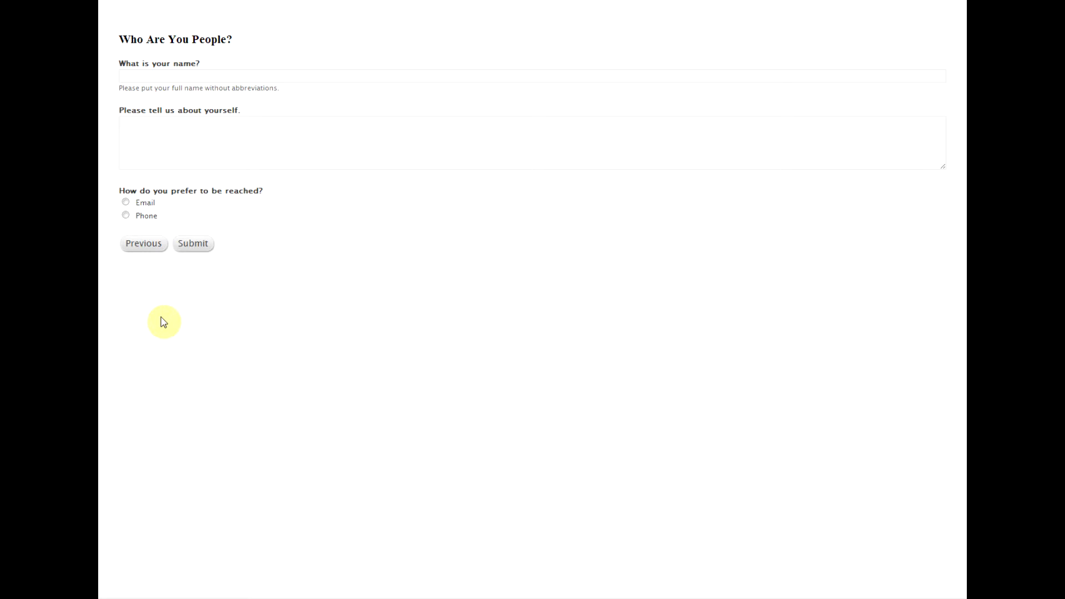
click(143, 245)
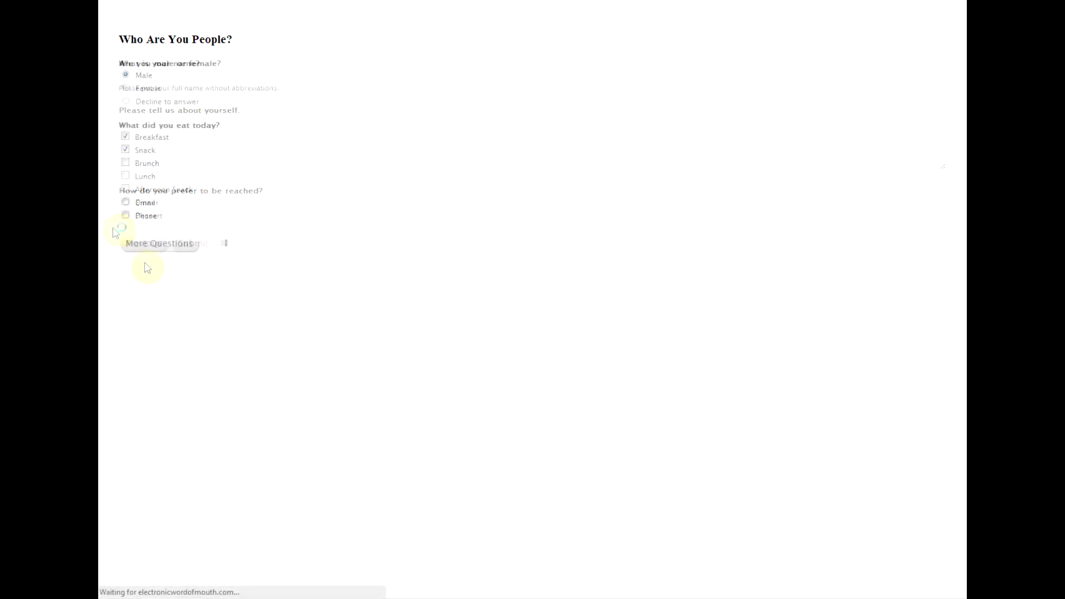
click(188, 248)
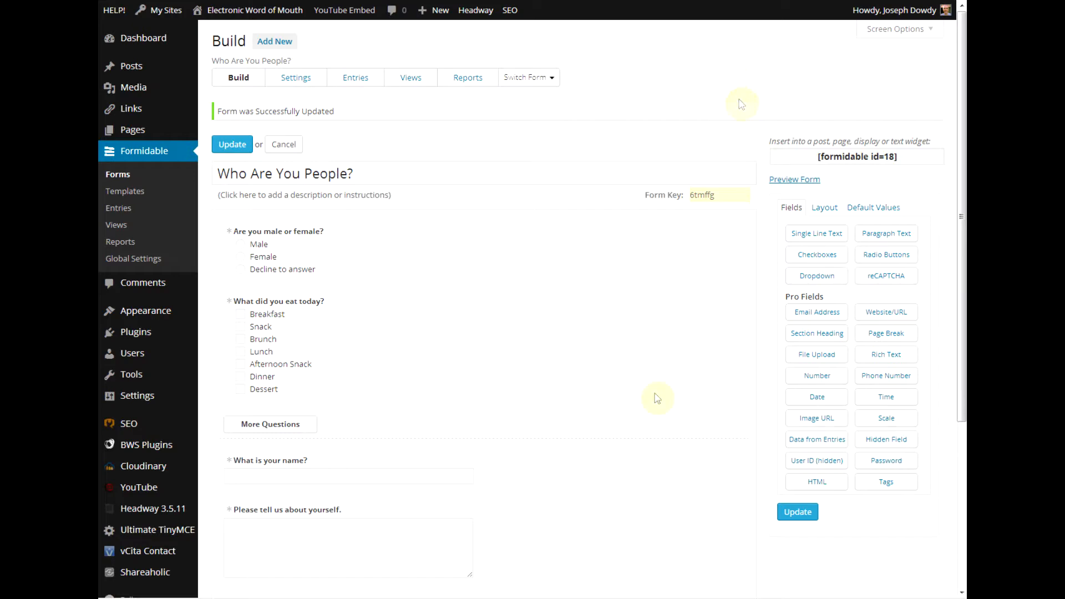
scroll(771, 419, down, 3)
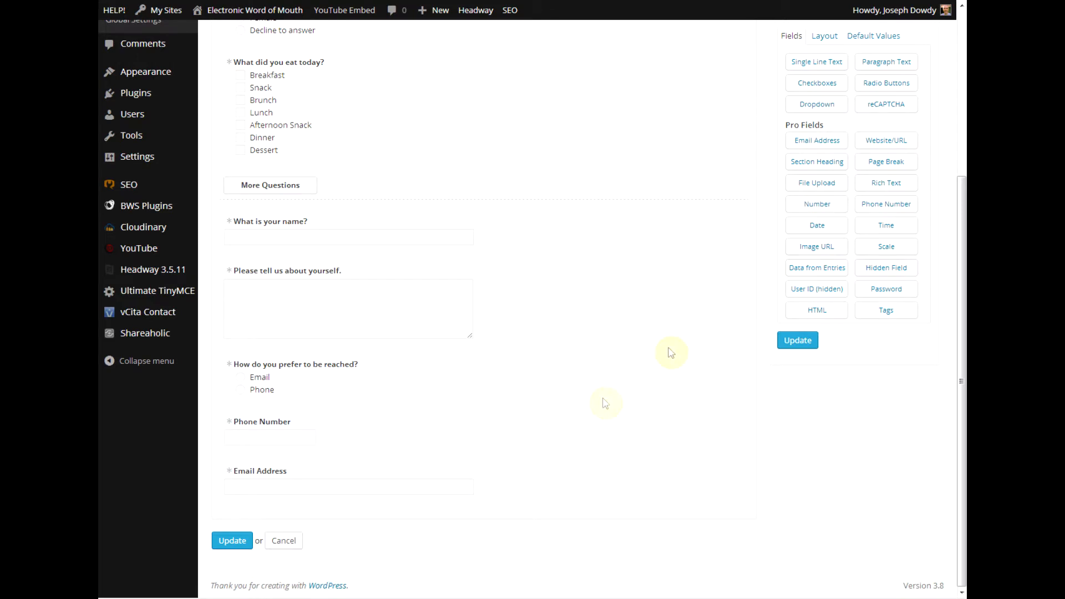
click(802, 230)
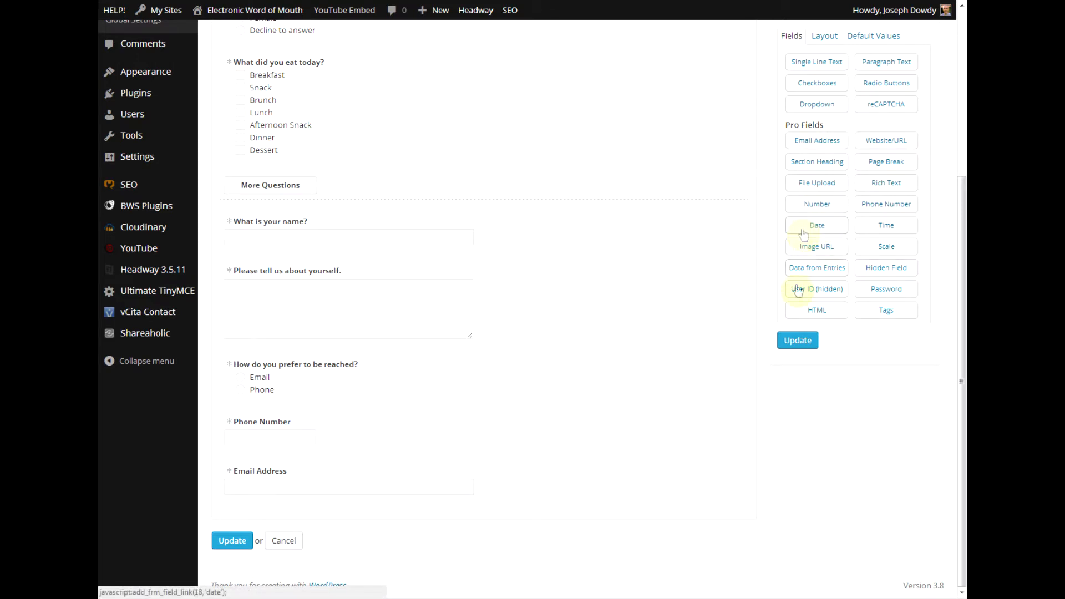
scroll(155, 409, down, 2)
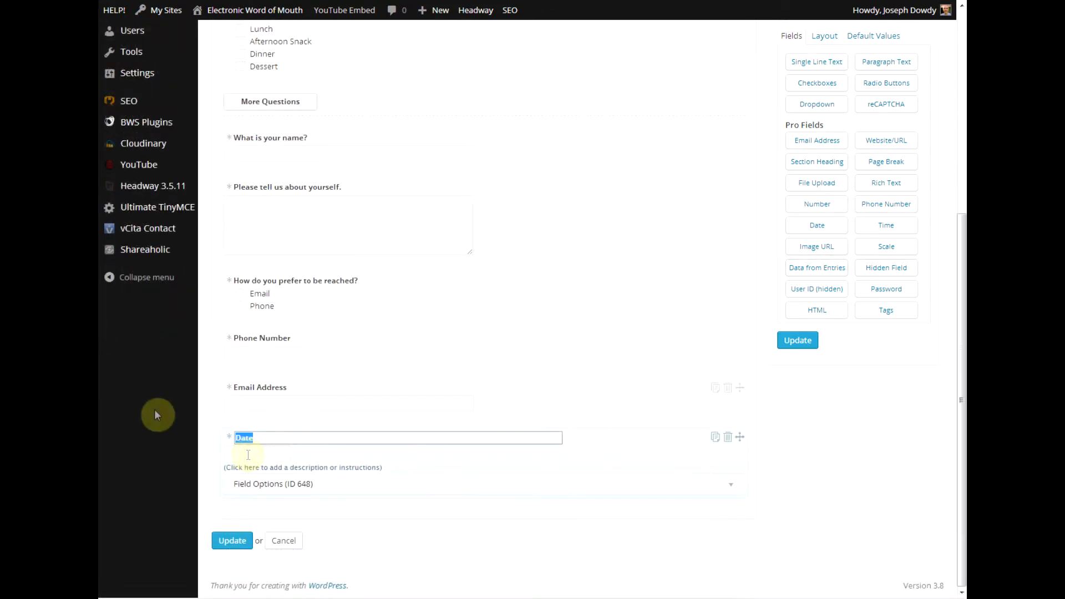
text(What Is Today's Date)
click(323, 493)
scroll(322, 493, down, 5)
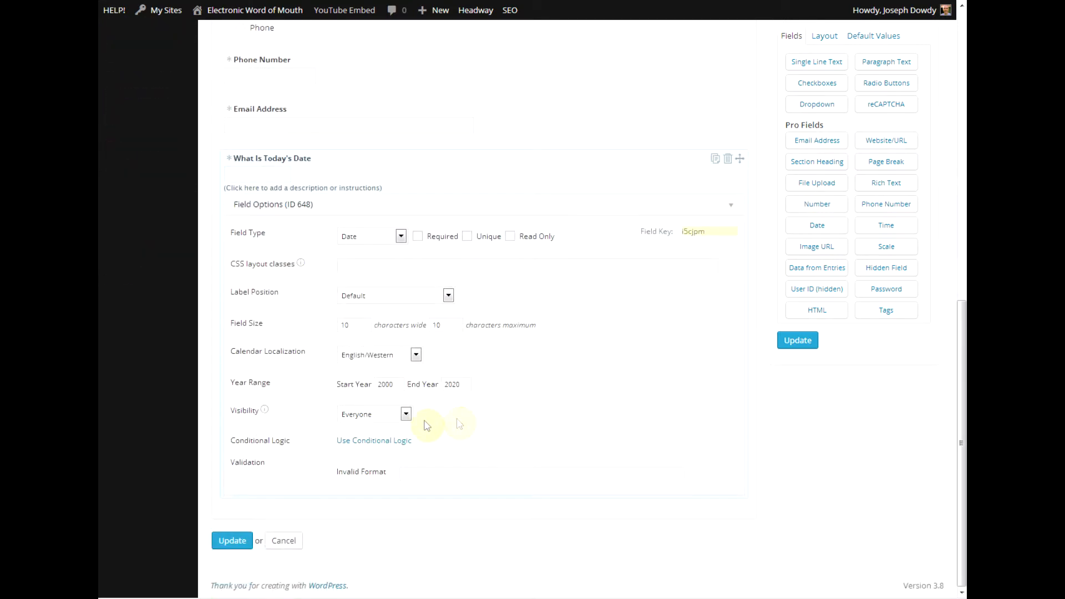
click(400, 415)
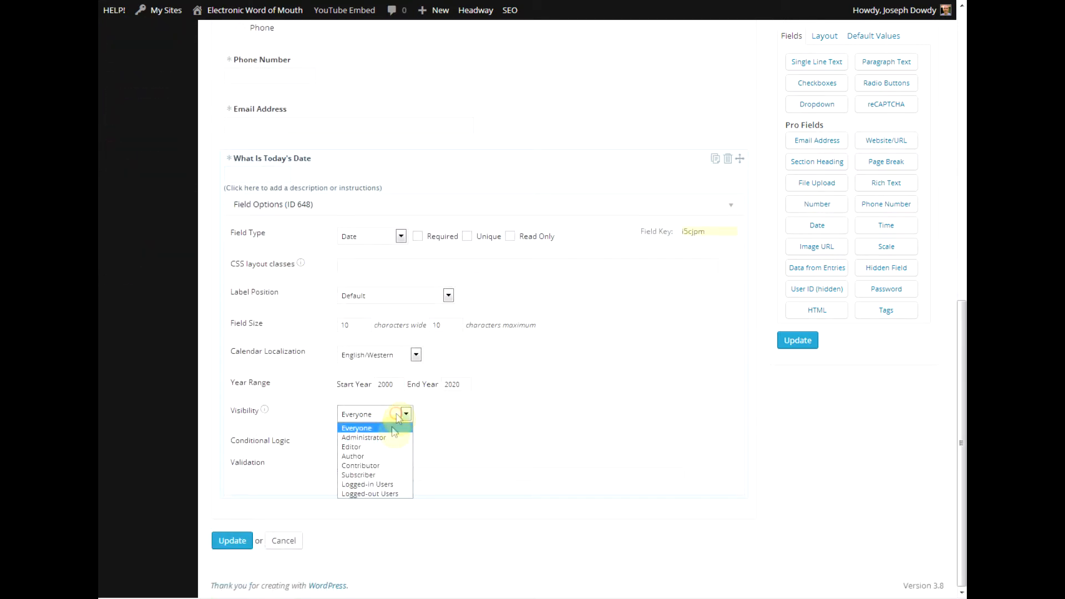
click(387, 441)
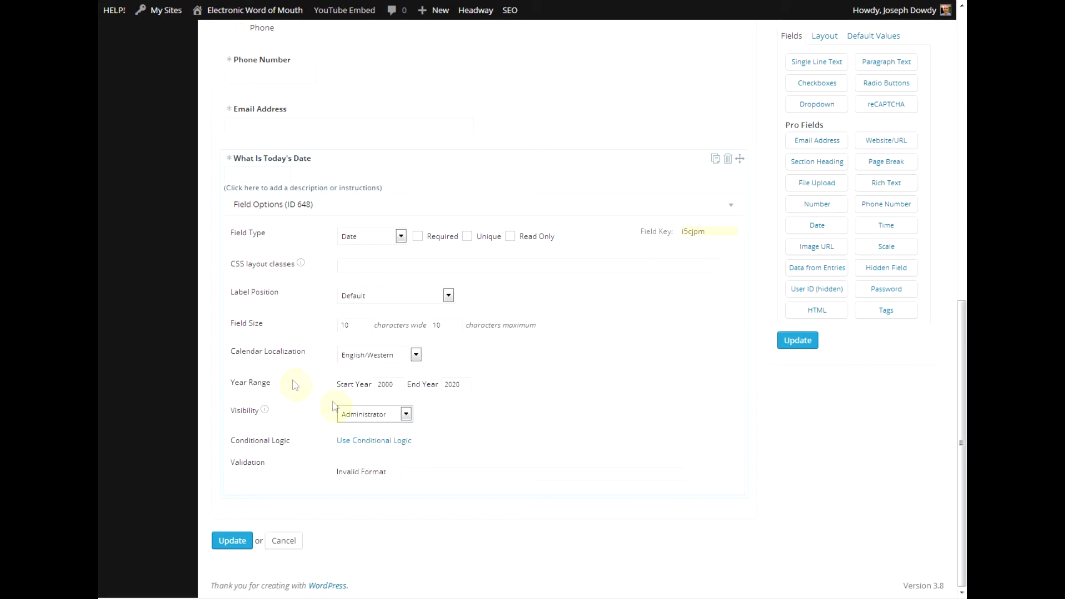
mouse_move(465, 244)
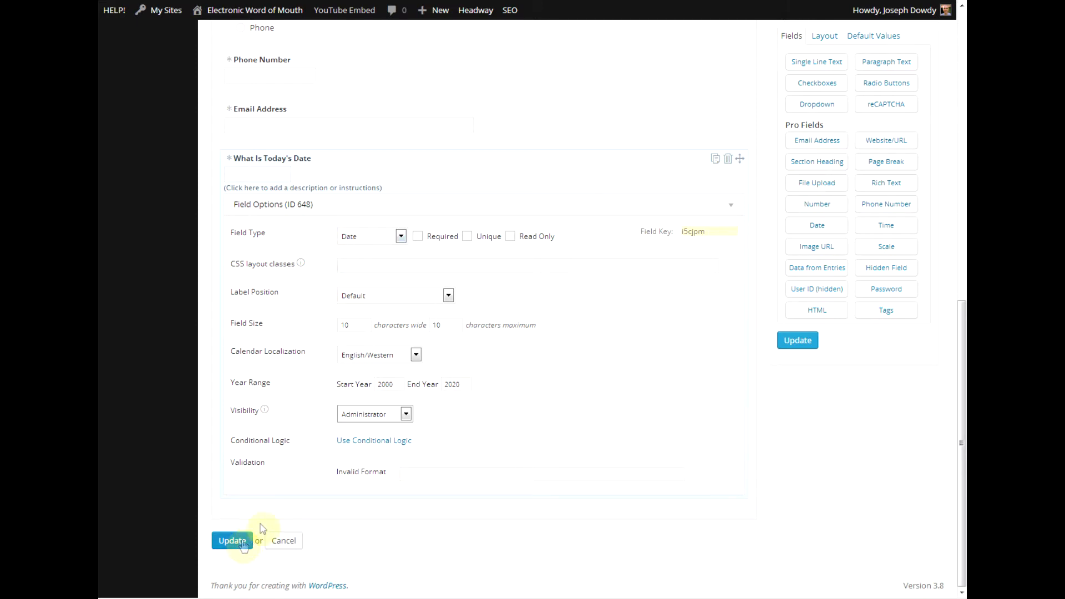
click(728, 165)
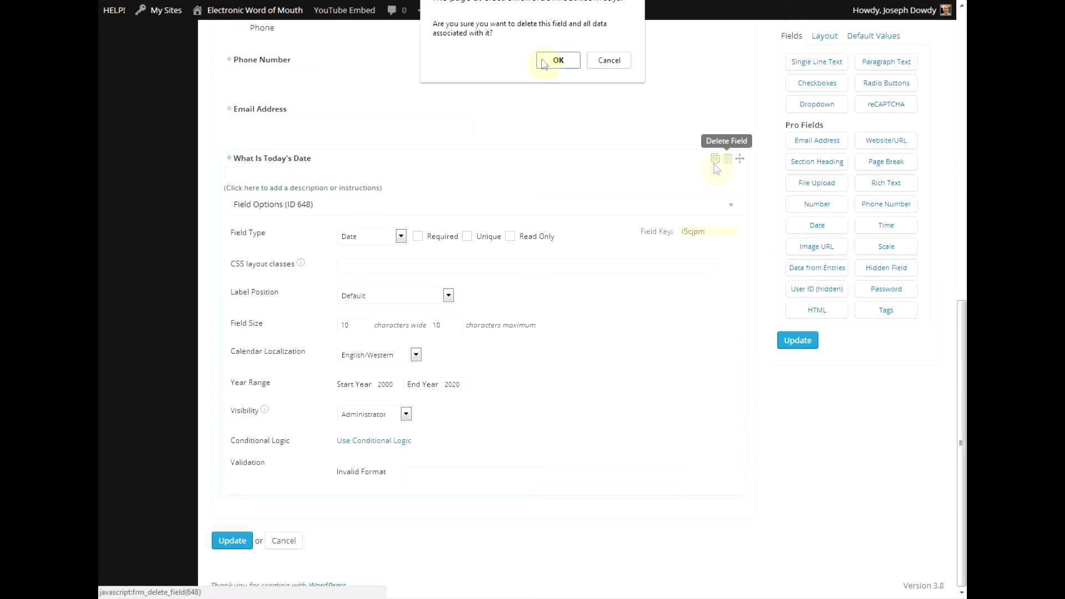
click(540, 66)
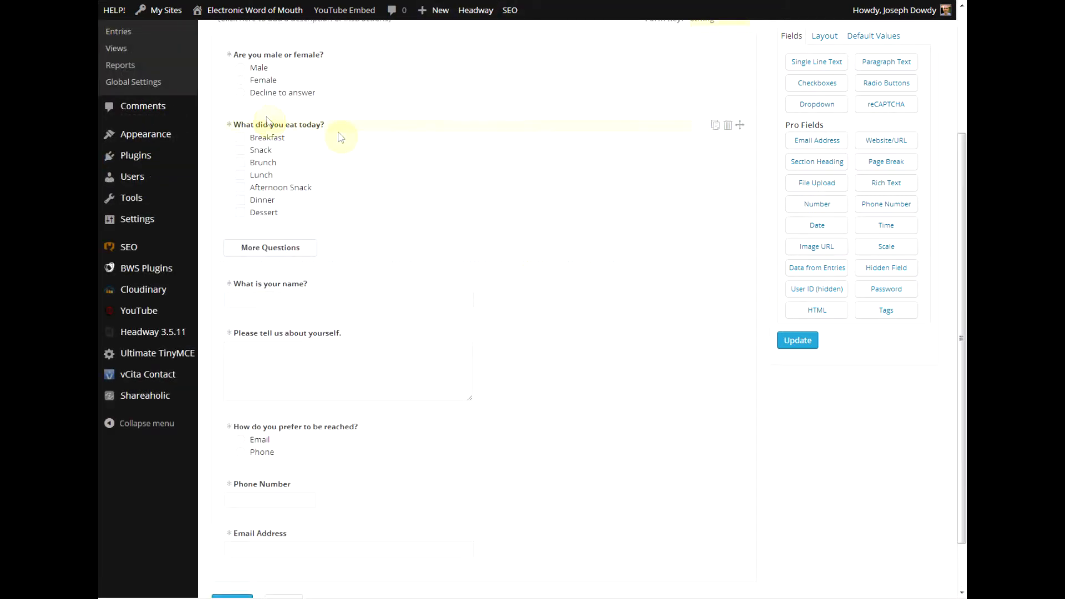
Place the copied meal question below the original, relabel it 'What did you eat yesterday?', and update the form.
click(714, 128)
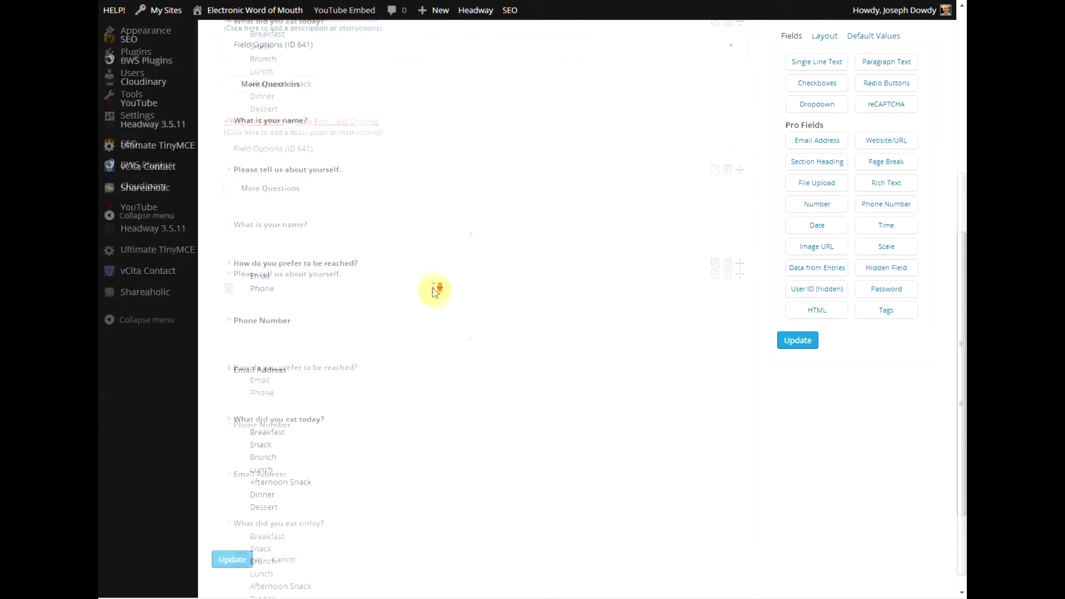
mouse_move(743, 400)
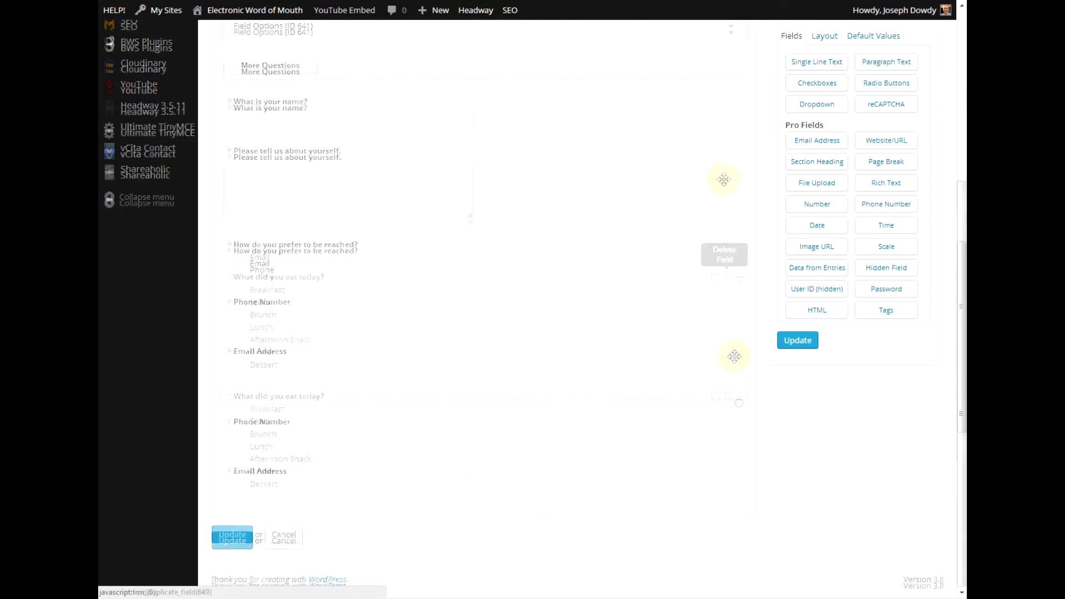
drag(739, 404, 716, 114)
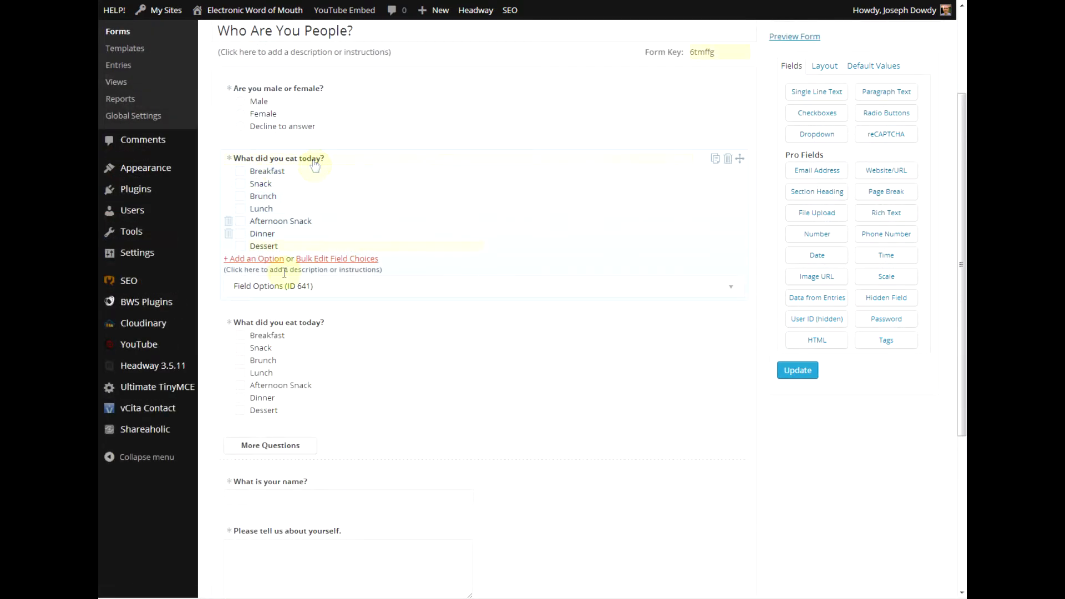
click(302, 322)
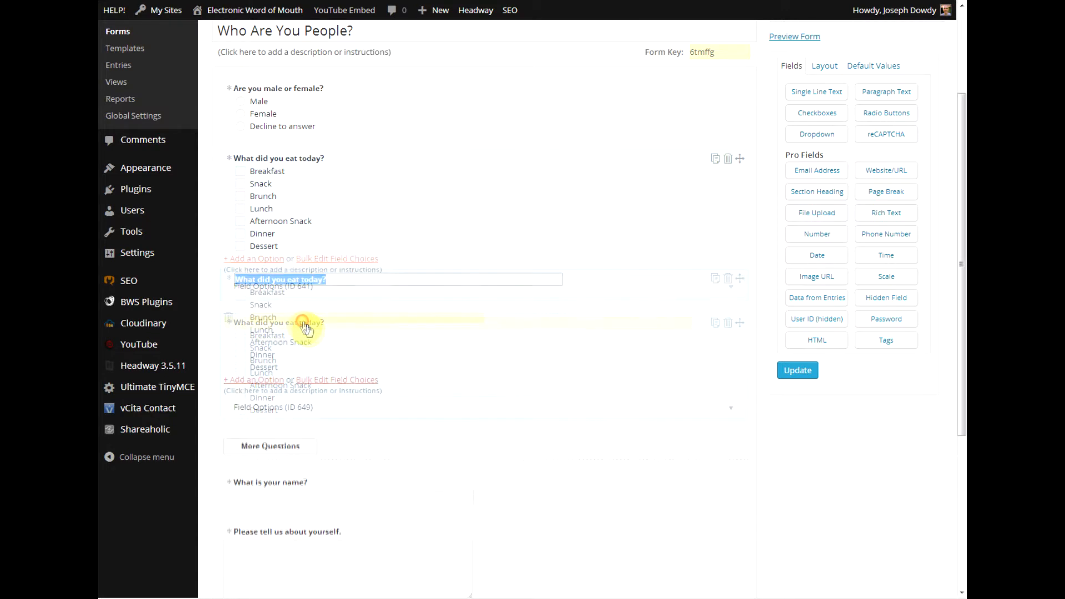
click(332, 286)
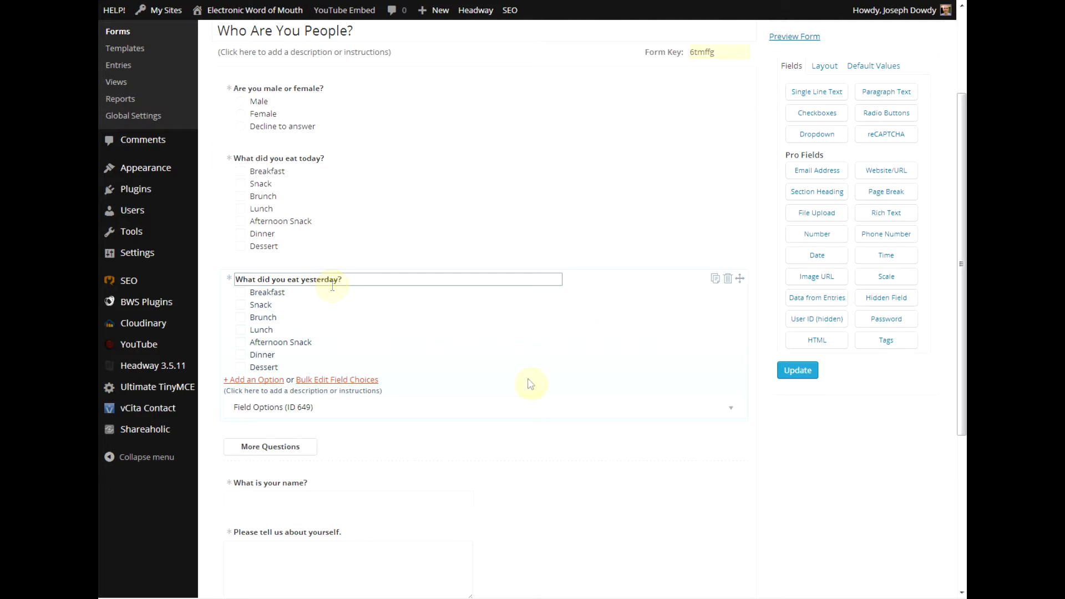
click(817, 498)
click(794, 381)
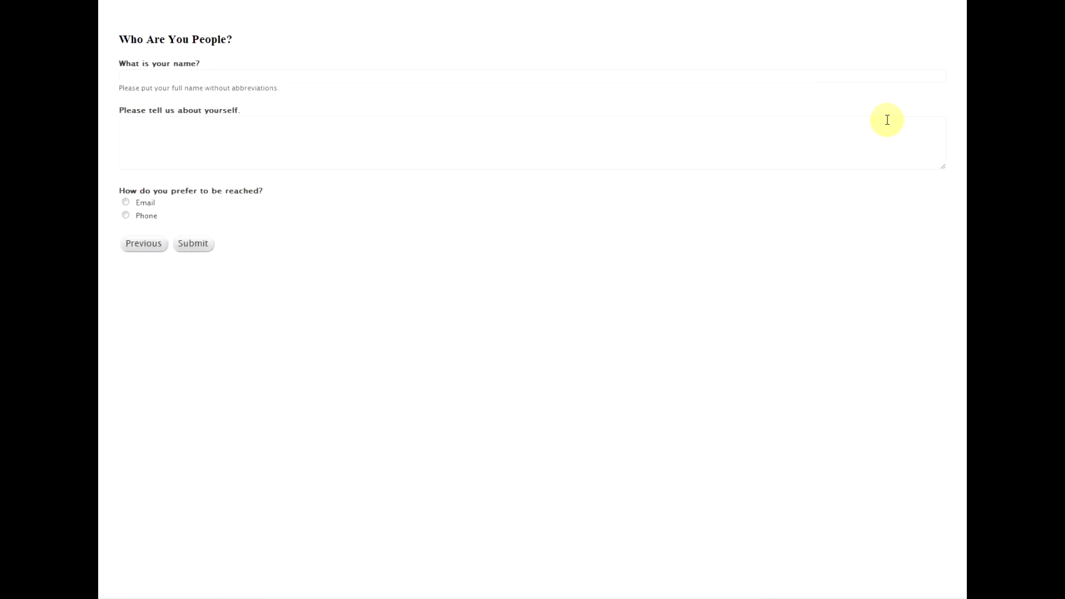
Reload the preview, confirm resubmission, and tick Breakfast and another meal for yesterday.
key(F5)
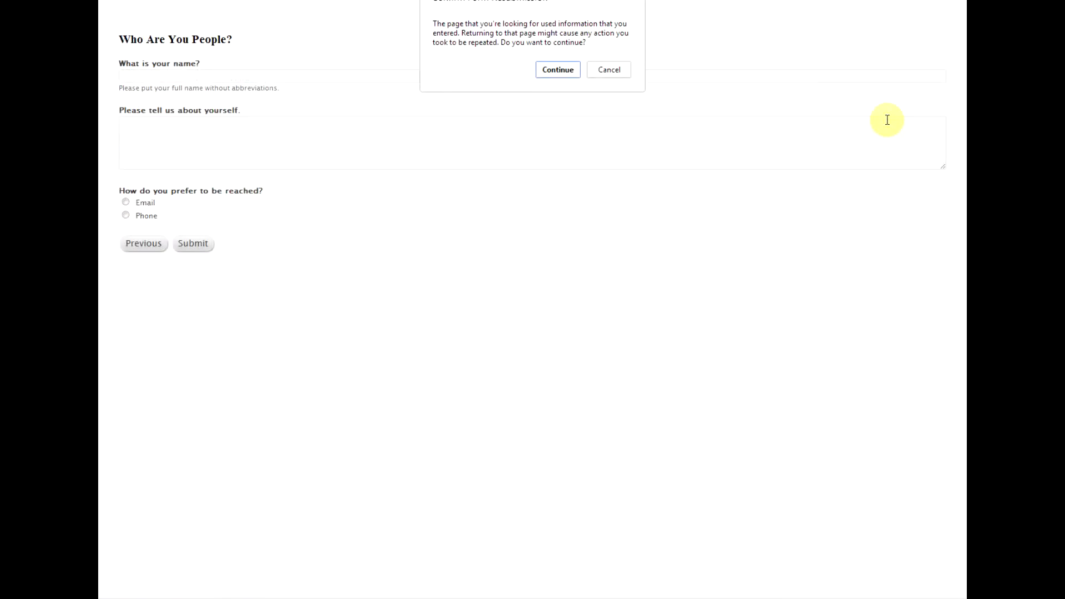
key(Return)
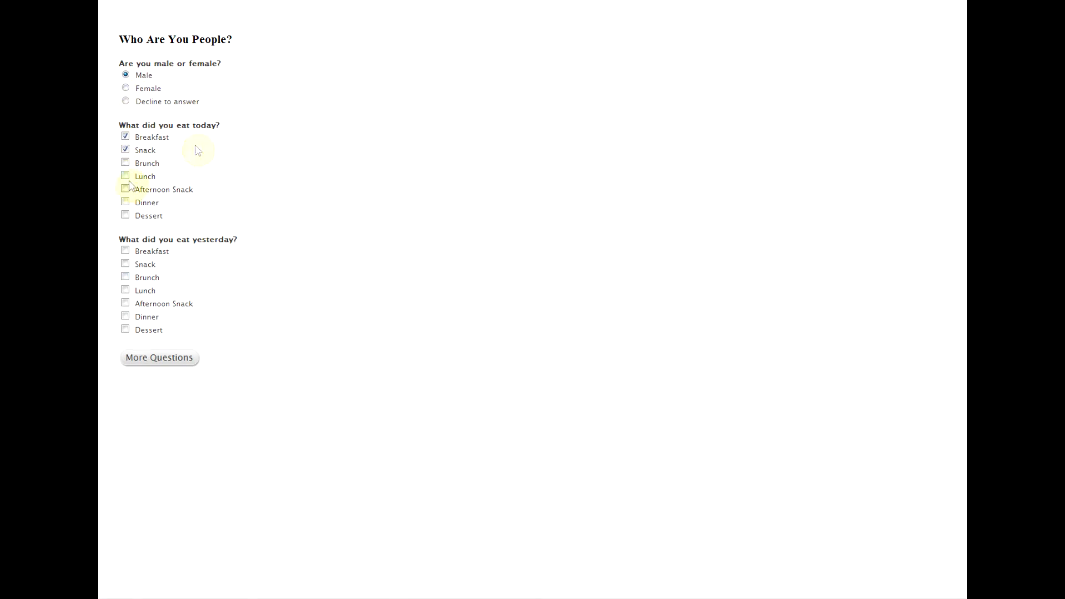
click(126, 251)
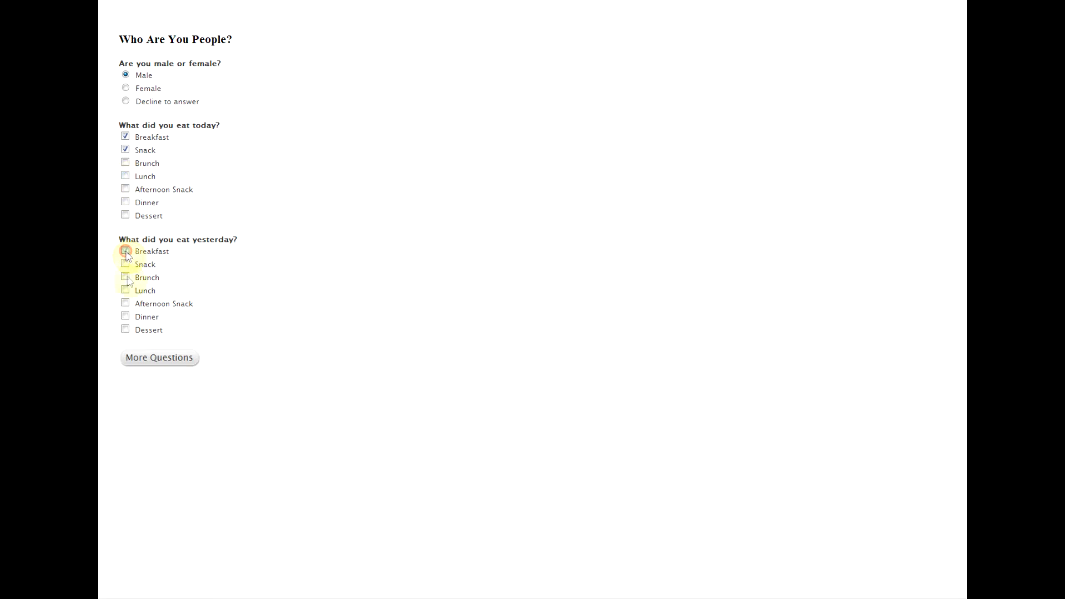
click(126, 316)
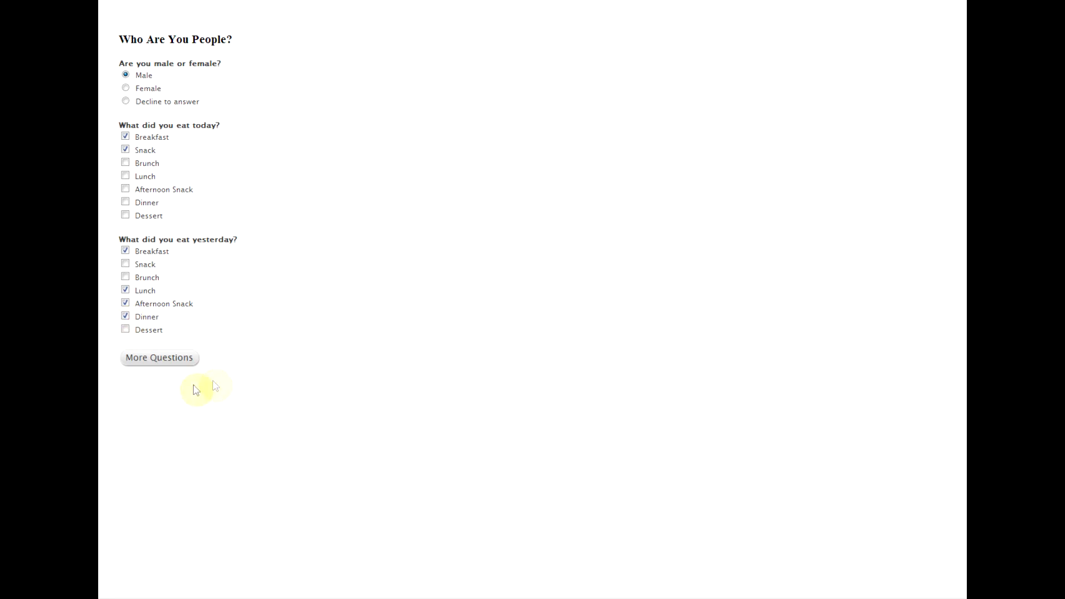
Move between pages, tick Dessert for yesterday, then click the name and about-yourself fields on page two.
click(172, 359)
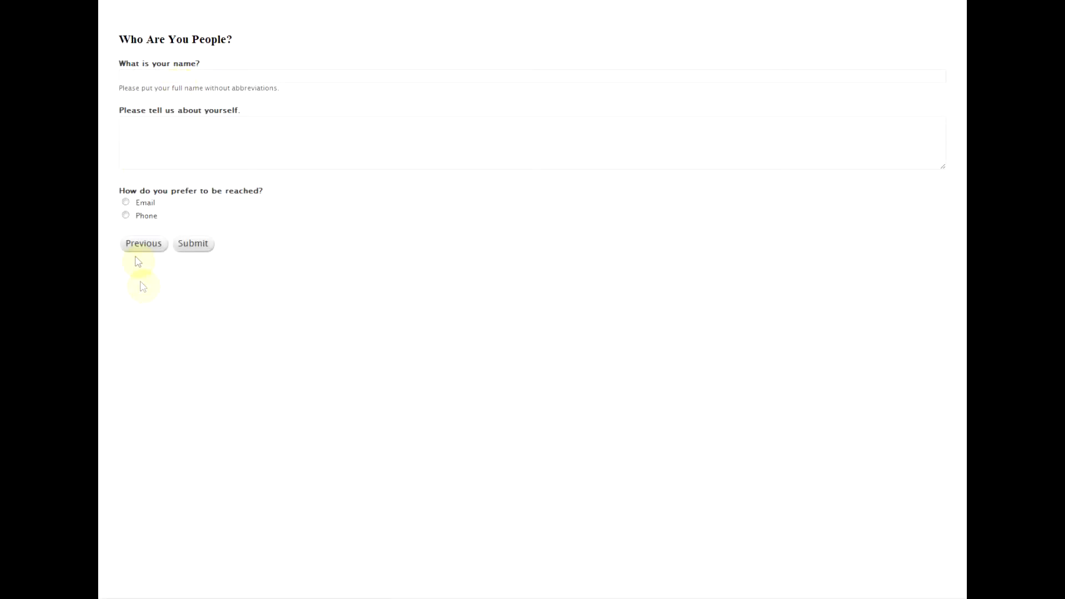
click(133, 248)
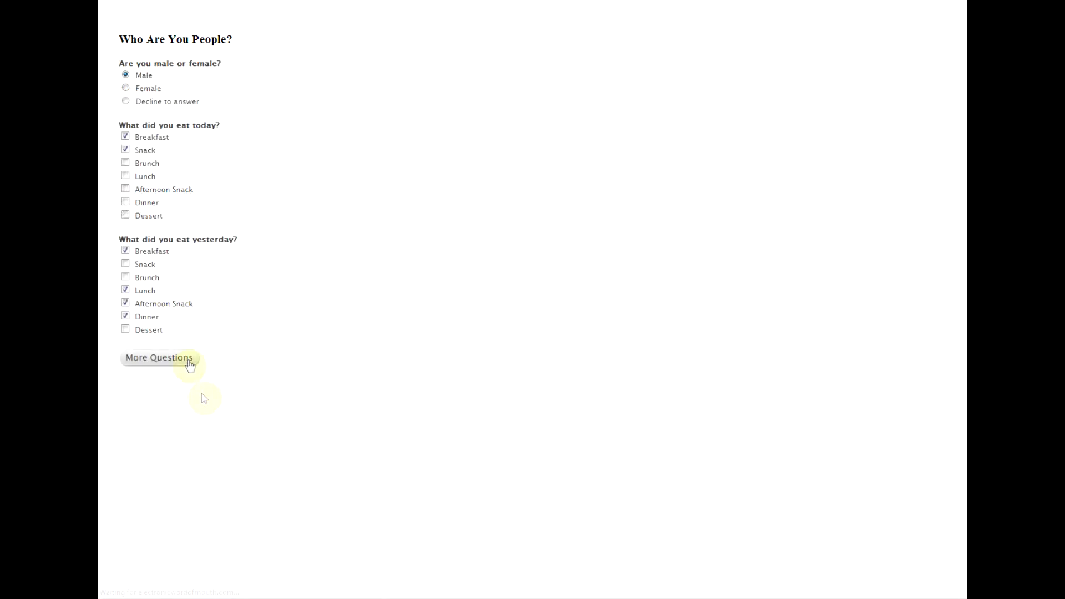
click(126, 330)
click(136, 357)
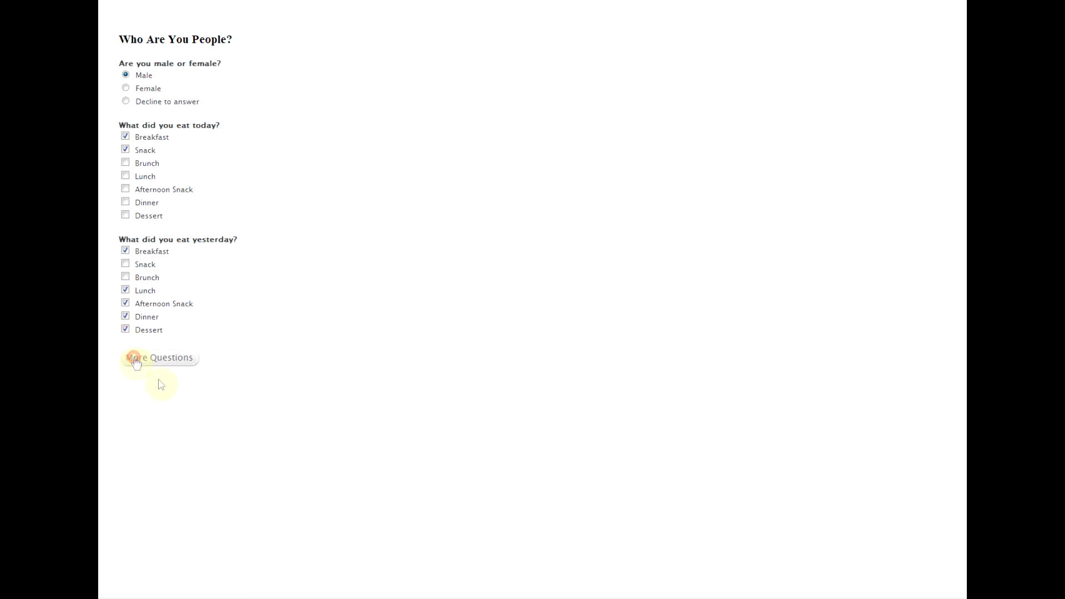
click(155, 79)
click(162, 167)
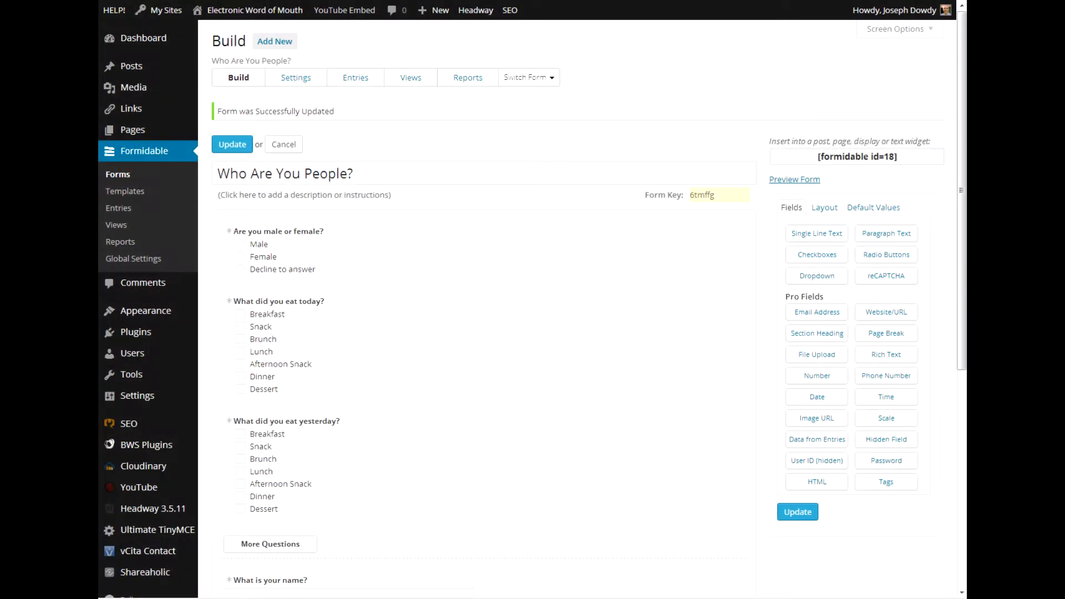
In the form settings, try Send Message and Save This Information as the submit button text.
click(311, 85)
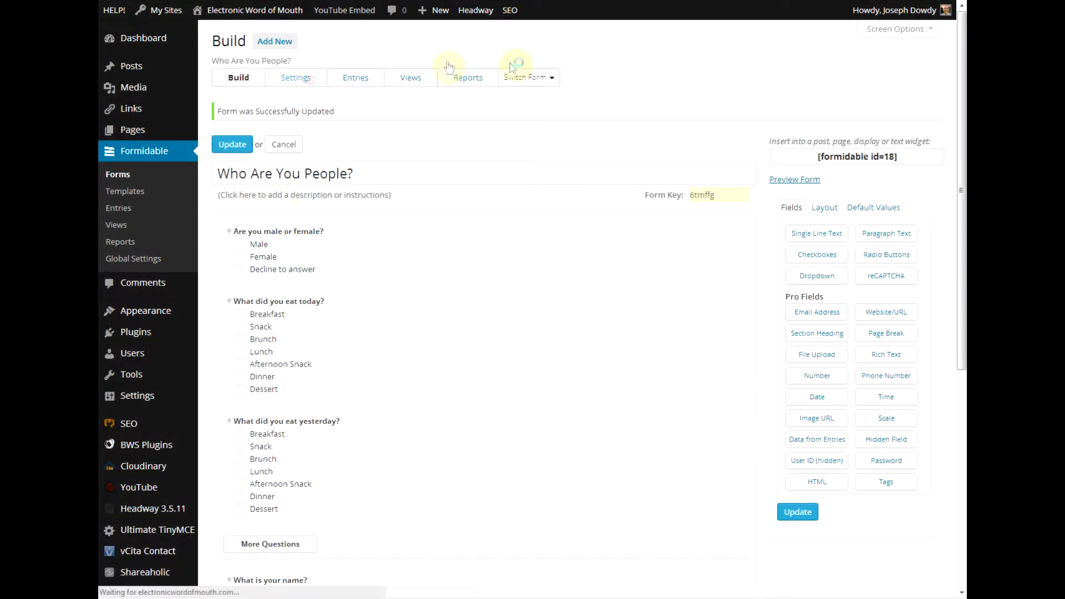
click(453, 215)
double_click(423, 214)
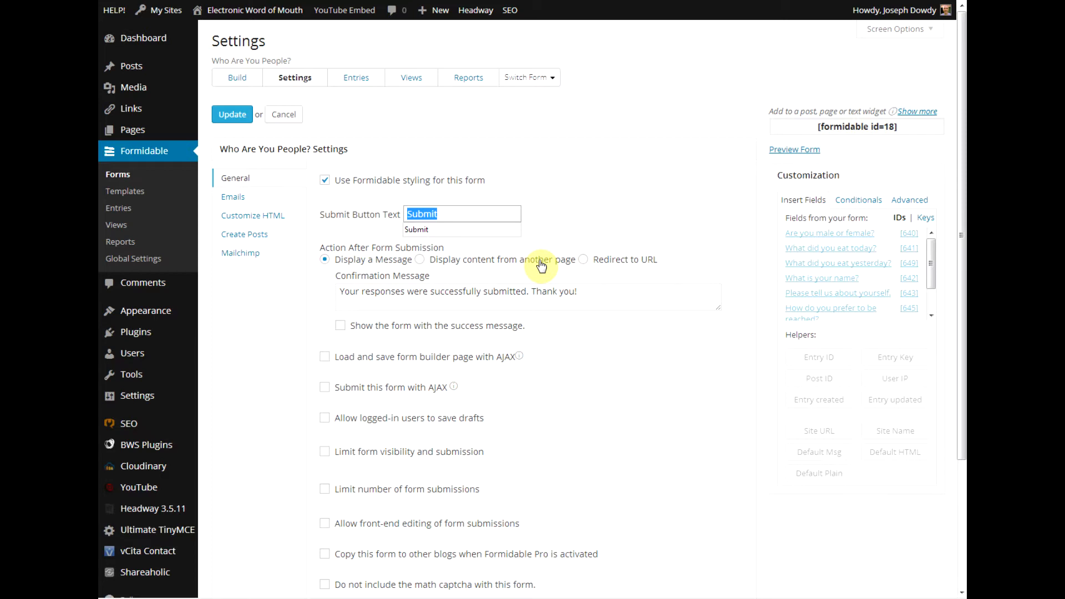
text(Send)
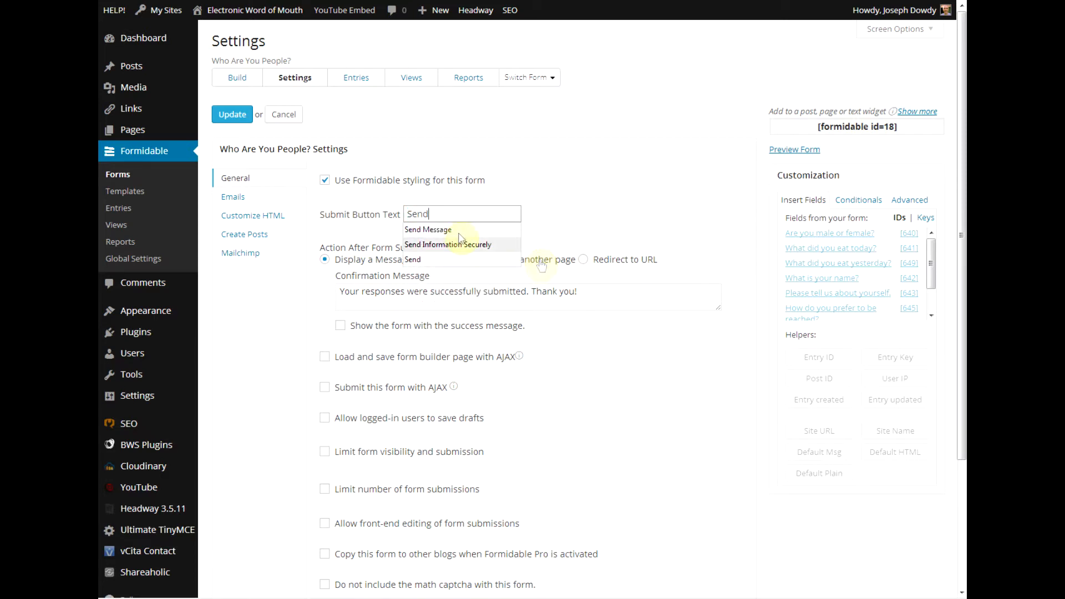
click(458, 233)
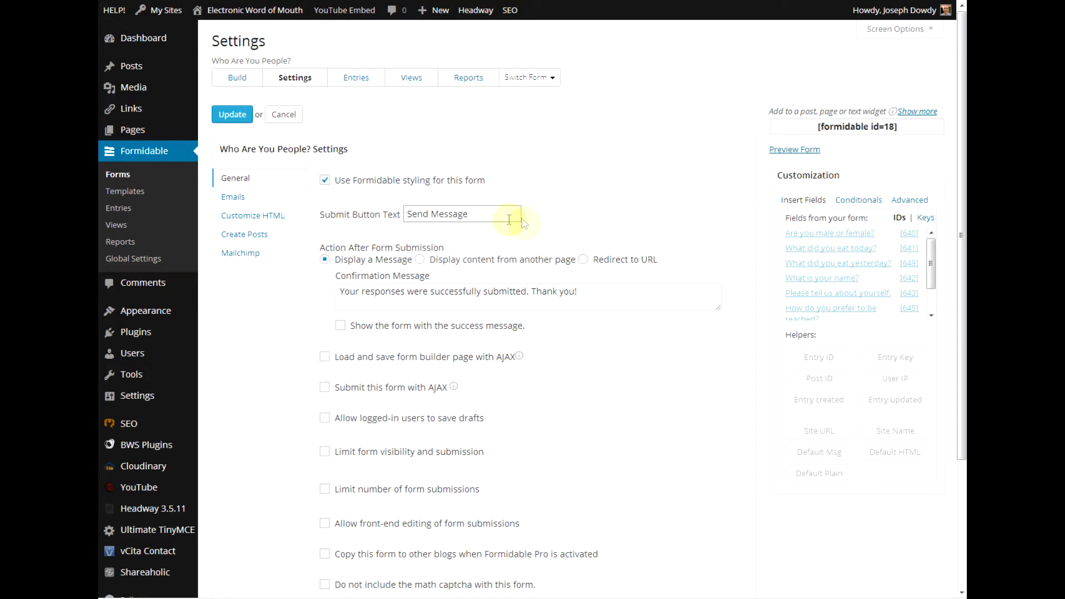
key(BackSpace)
key(BackSpace)
key(BackSpace)
key(BackSpace)
key(BackSpace)
key(BackSpace)
key(BackSpace)
key(BackSpace)
key(BackSpace)
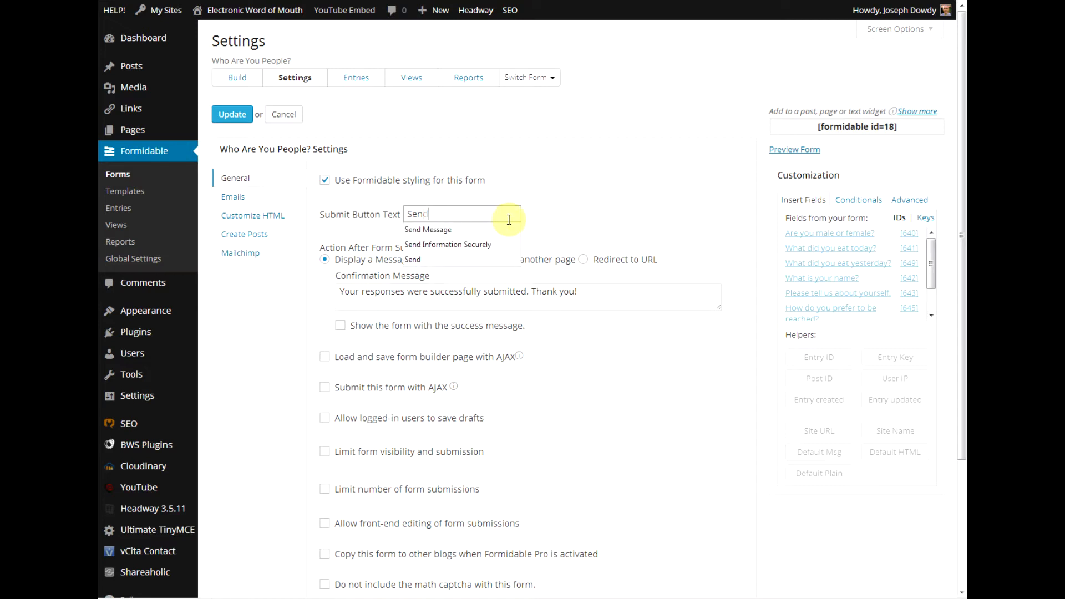
text(ave)
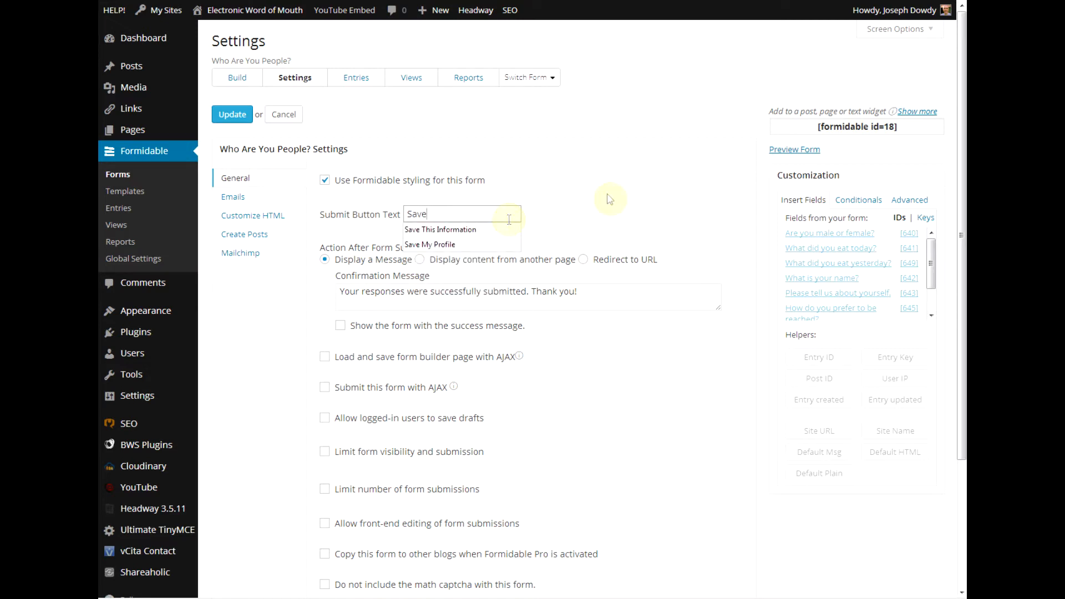
click(436, 229)
key(BackSpace)
key(BackSpace)
key(BackSpace)
key(BackSpace)
key(BackSpace)
key(BackSpace)
key(BackSpace)
key(BackSpace)
key(BackSpace)
key(BackSpace)
key(BackSpace)
key(BackSpace)
key(BackSpace)
key(BackSpace)
key(BackSpace)
key(BackSpace)
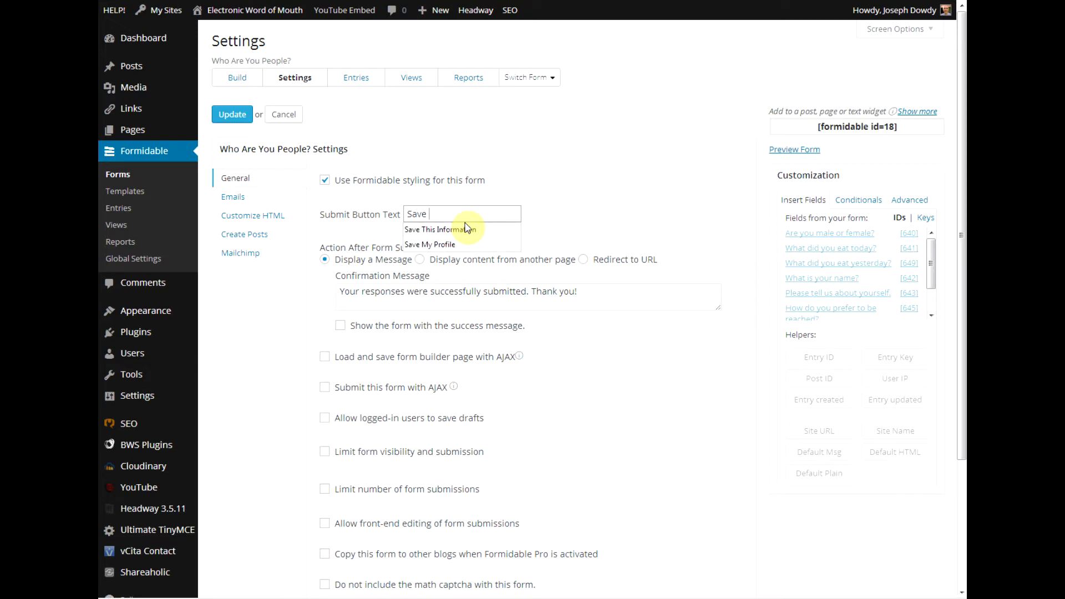
Try the label 'Save and I'll Fill Out More Tomorrow', clear it, and save the settings with Update.
text(and I'll F)
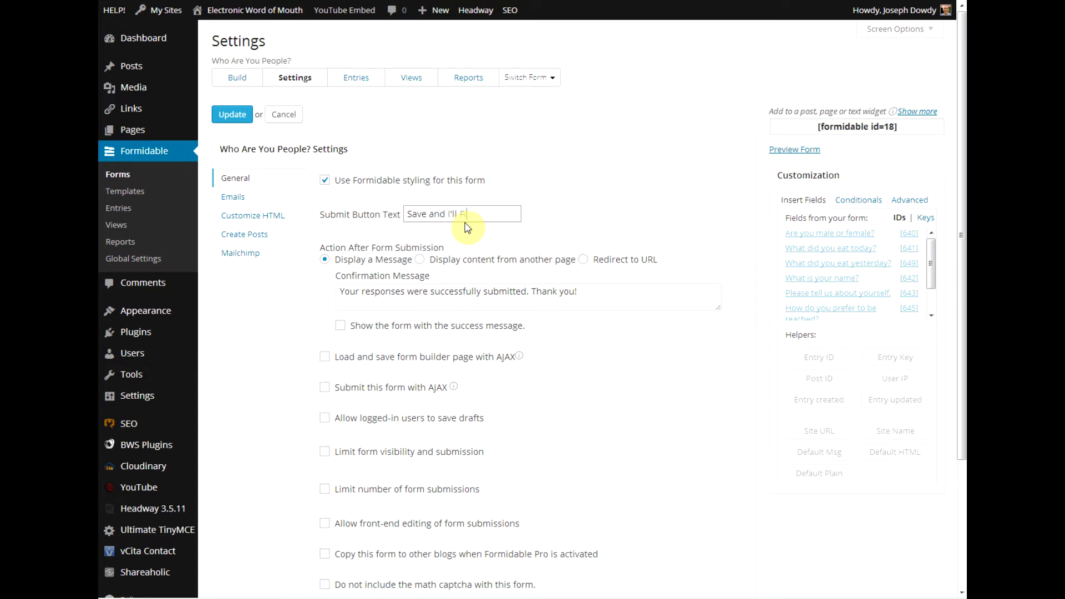
text(ill Out More t)
key(BackSpace)
text(Tomorrow)
key(BackSpace)
key(BackSpace)
key(BackSpace)
key(BackSpace)
key(BackSpace)
key(BackSpace)
key(BackSpace)
key(BackSpace)
key(BackSpace)
key(BackSpace)
key(BackSpace)
key(BackSpace)
key(BackSpace)
key(BackSpace)
key(BackSpace)
key(BackSpace)
key(BackSpace)
key(BackSpace)
key(BackSpace)
key(BackSpace)
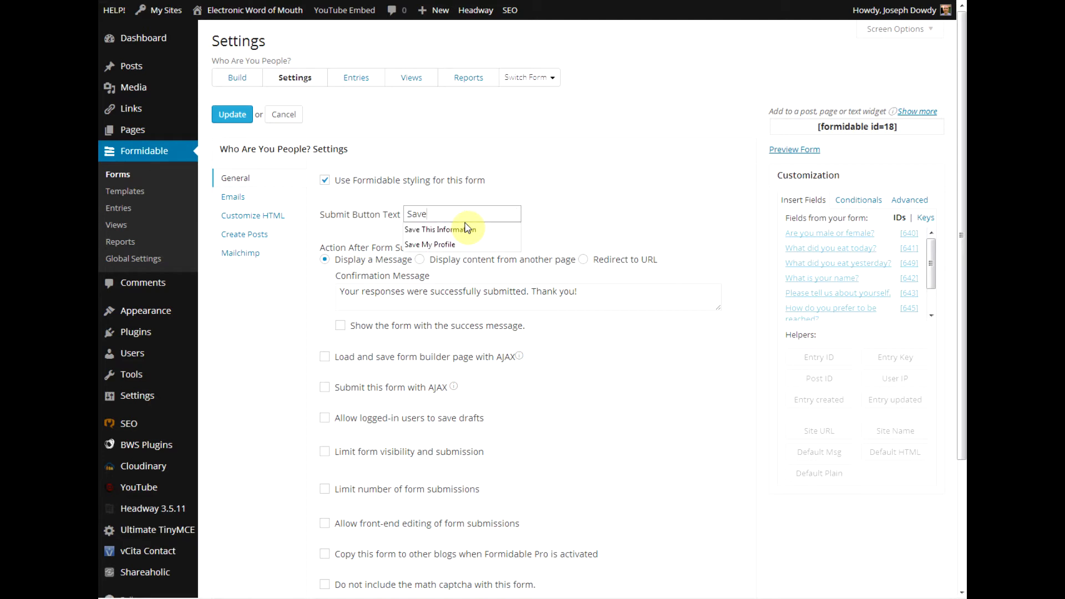
key(BackSpace)
text(\)
key(BackSpace)
key(BackSpace)
key(BackSpace)
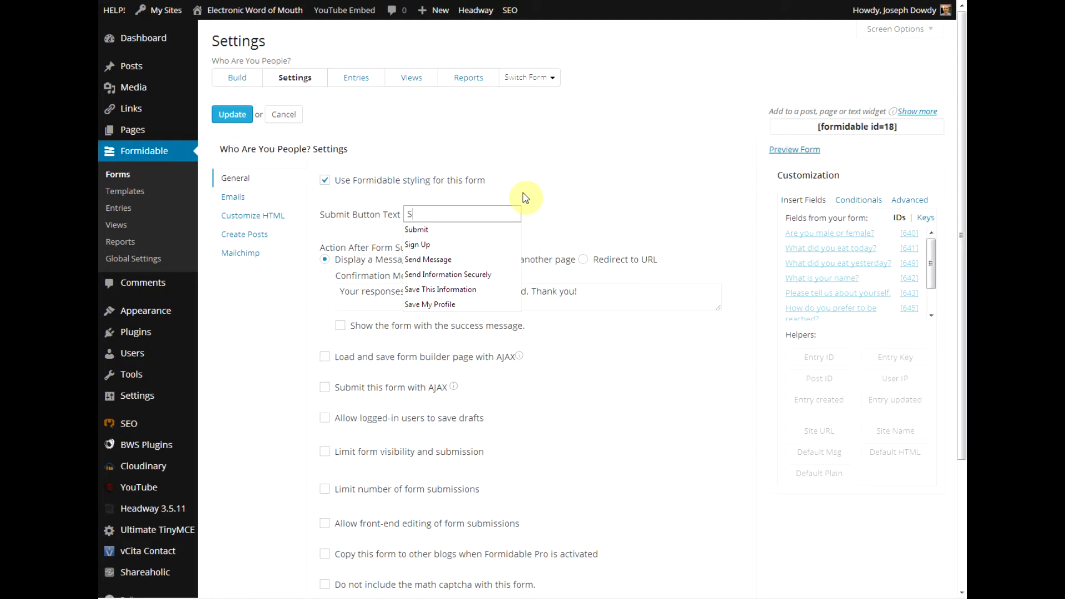
key(BackSpace)
click(525, 198)
scroll(766, 492, down, 2)
scroll(766, 492, down, 2)
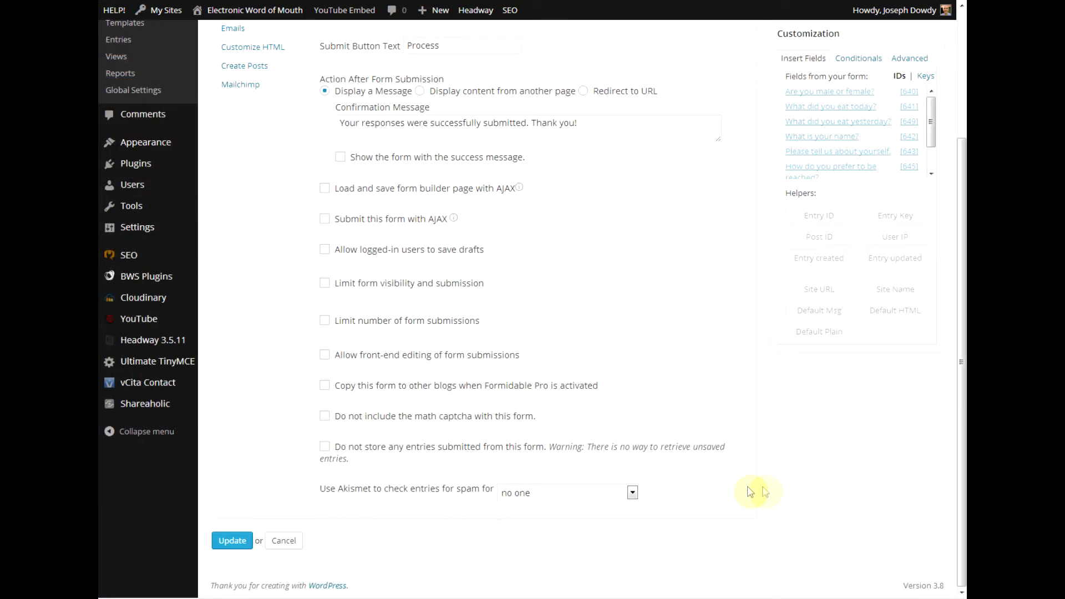
click(236, 546)
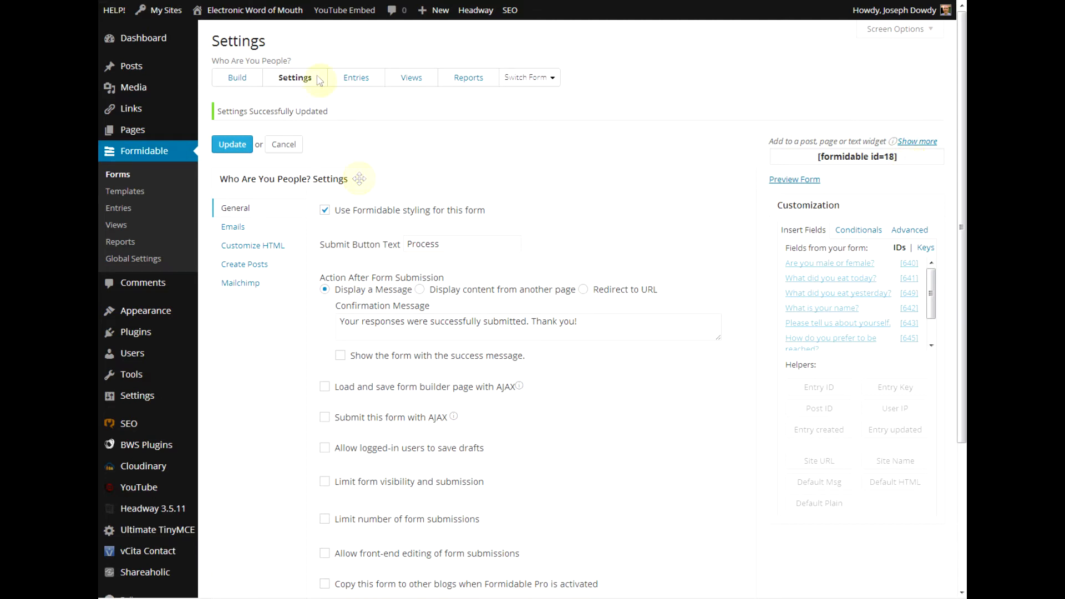
Create a new post and title it 'Who Are You'.
mouse_move(436, 12)
right_click(432, 37)
click(459, 34)
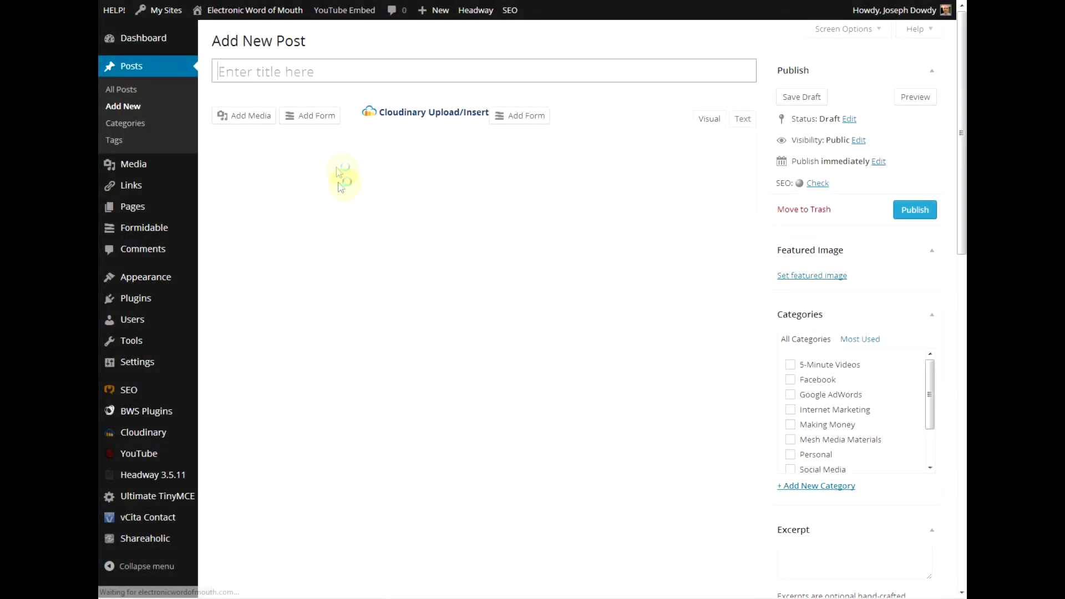
text(Who Are you)
key(BackSpace)
key(BackSpace)
key(BackSpace)
text(Y)
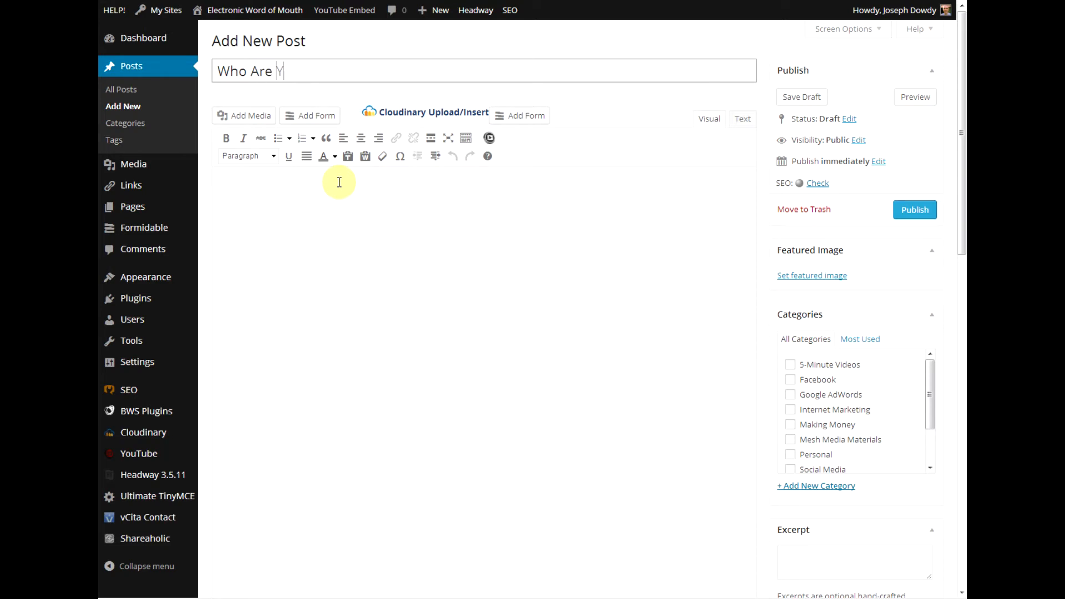
Insert the Who Are You People? form into the post body via Add Form.
click(352, 176)
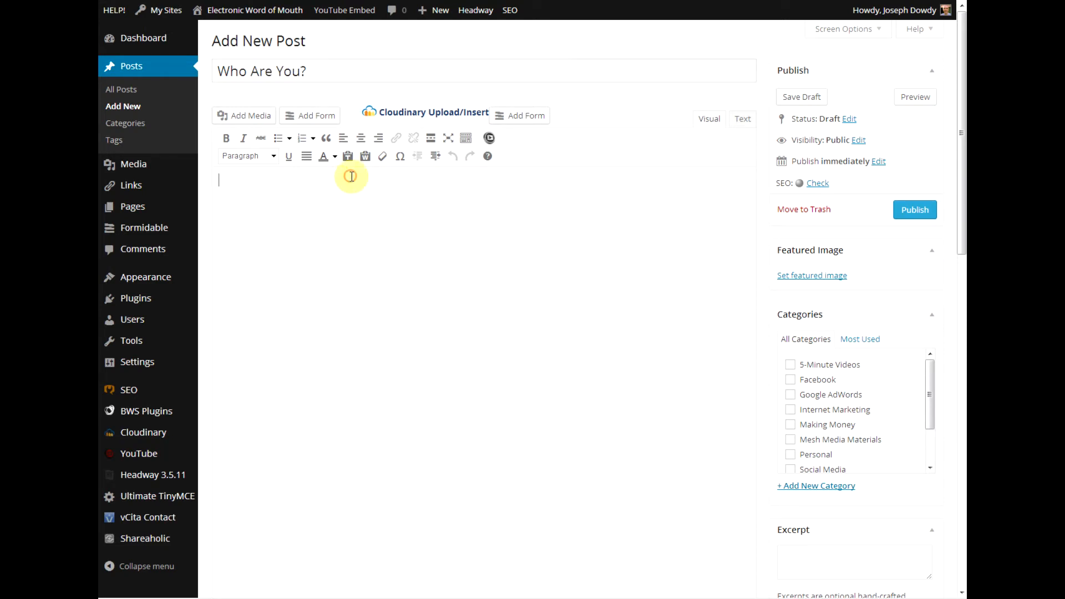
click(304, 119)
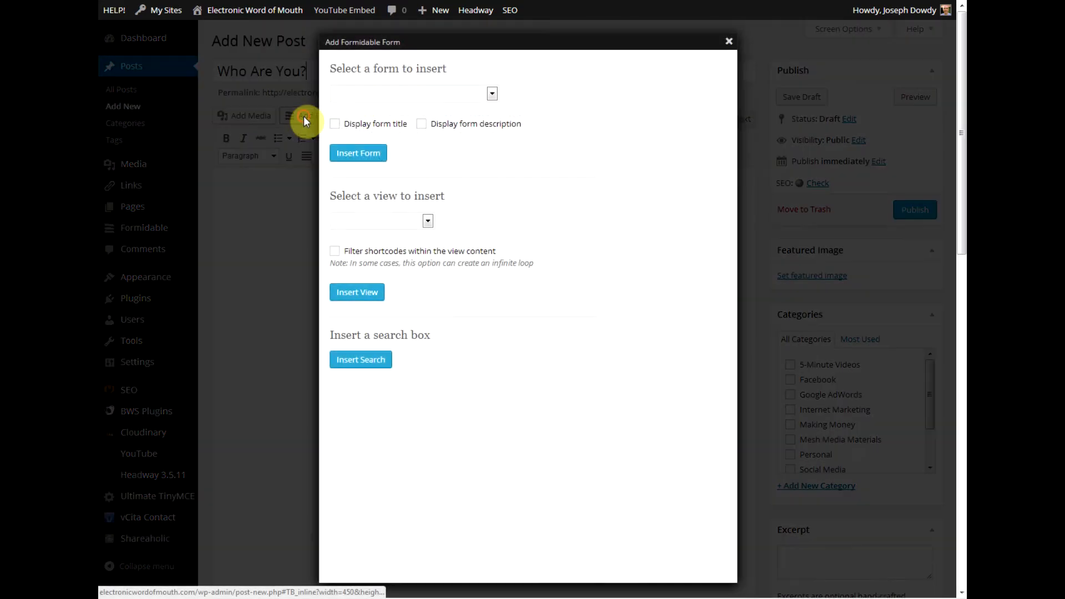
click(380, 94)
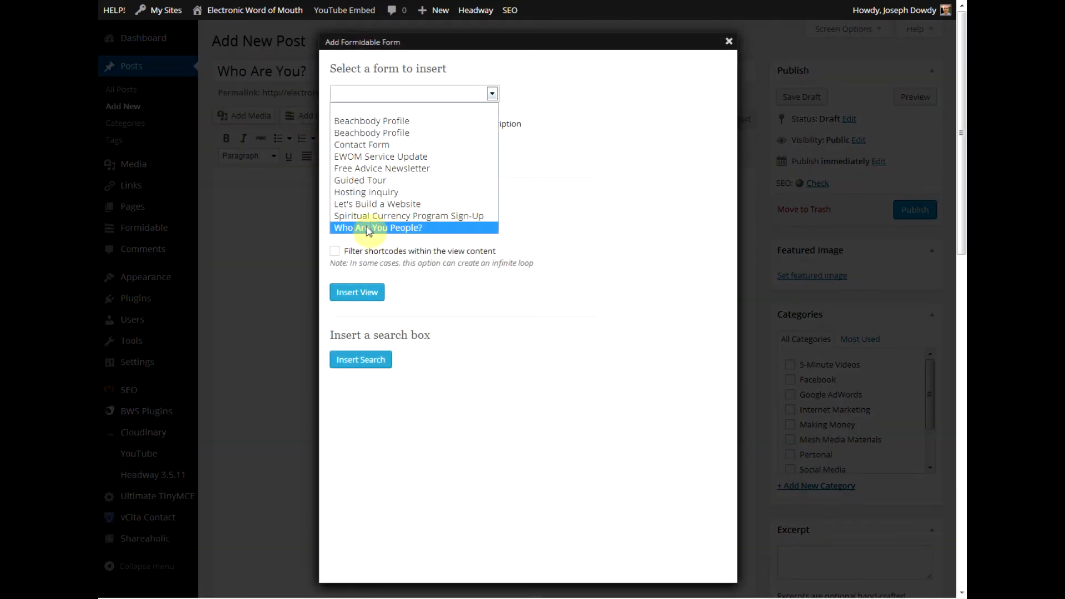
click(367, 229)
click(367, 149)
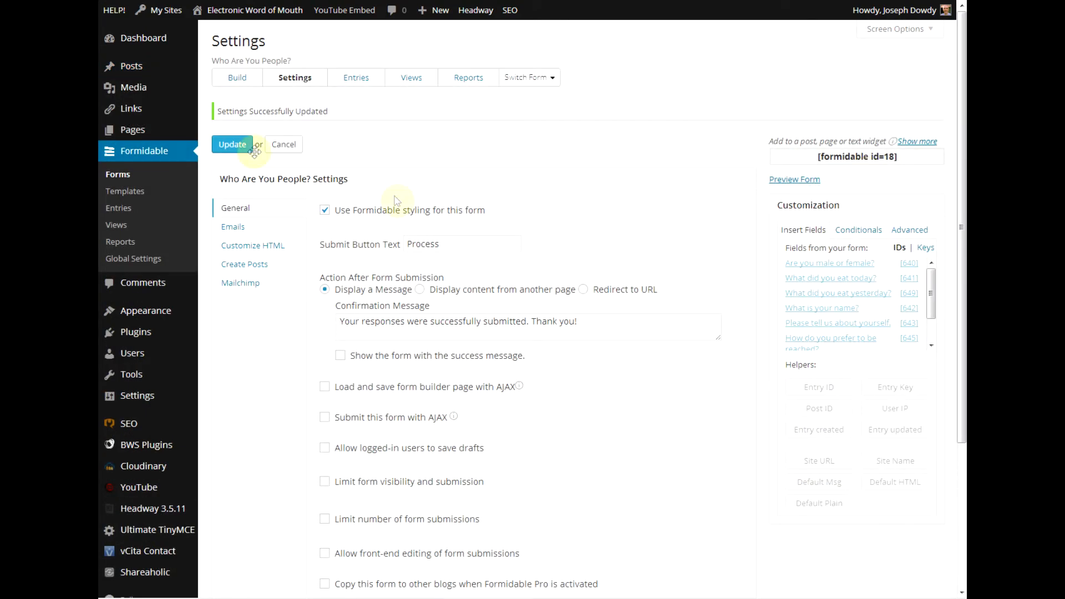
Switch to the Build view and scroll through the meal, name and about-yourself questions and page break.
click(241, 75)
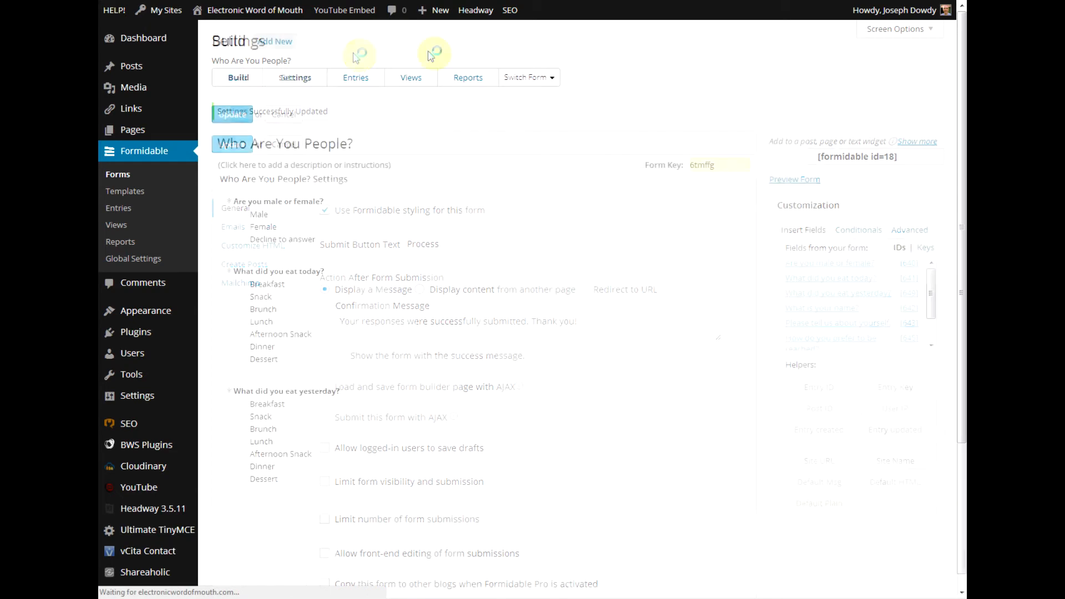
scroll(765, 509, down, 3)
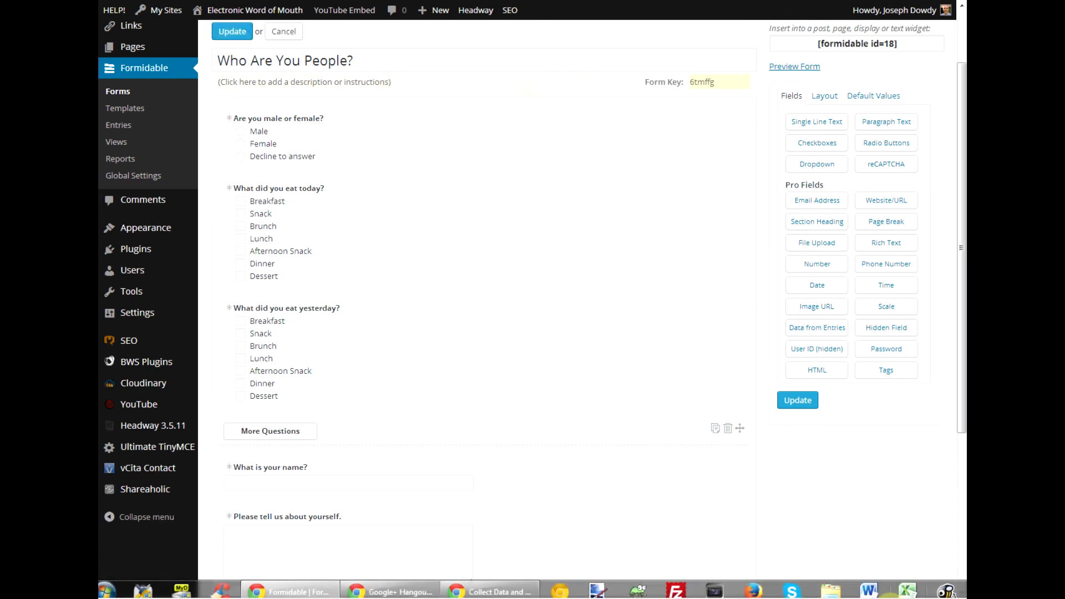
mouse_move(523, 594)
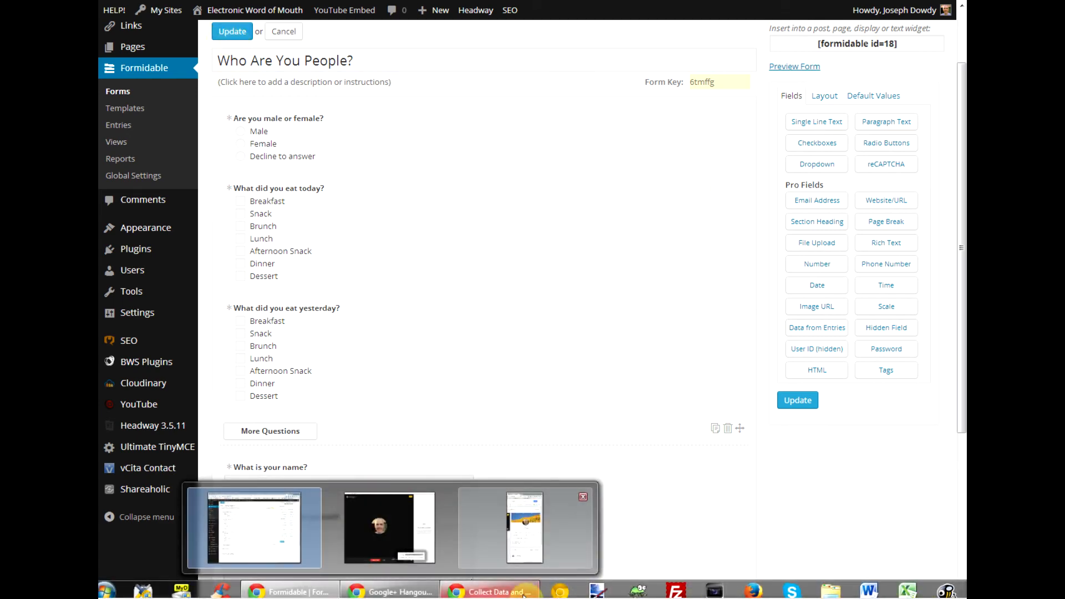